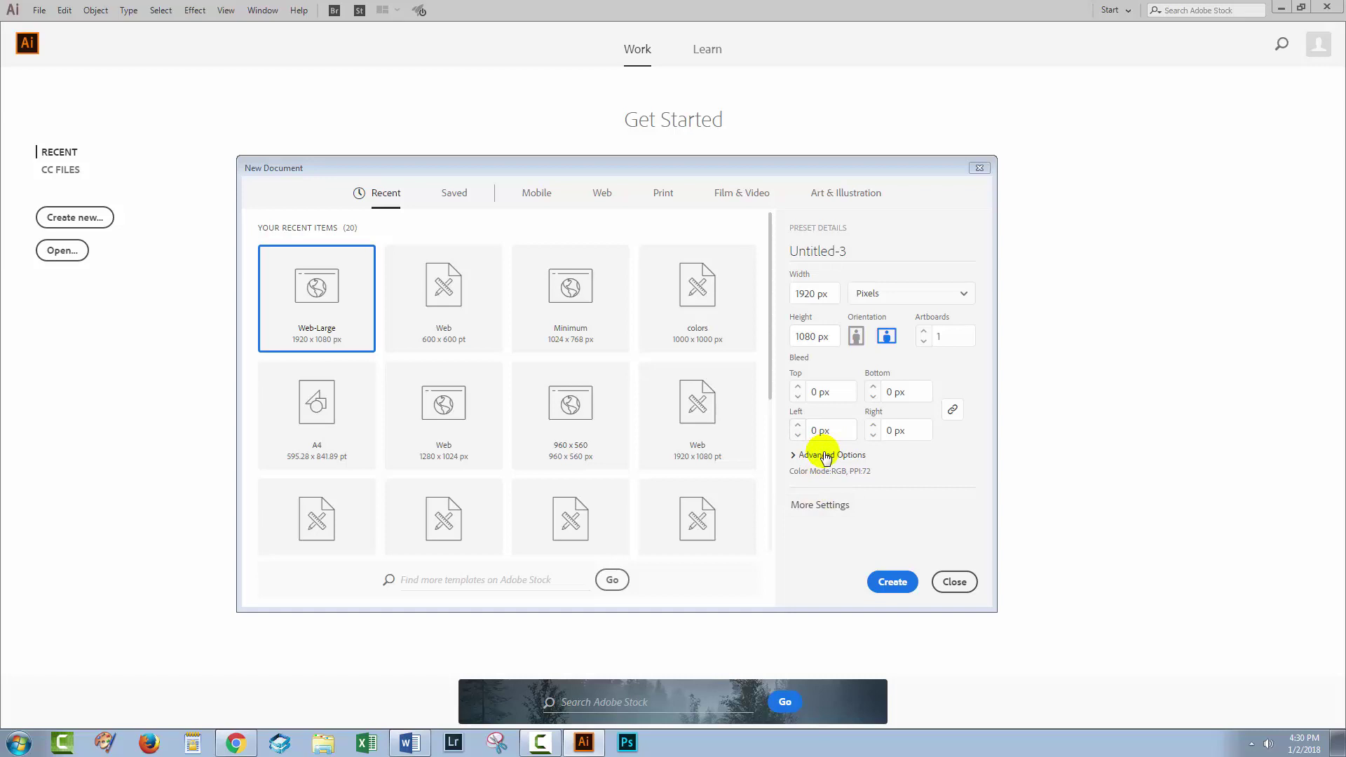
Step: Create a 1920 × 1080 px RGB, 72 ppi document from the Web-Large preset
{"action": "left_click", "coordinate": [825, 506]}
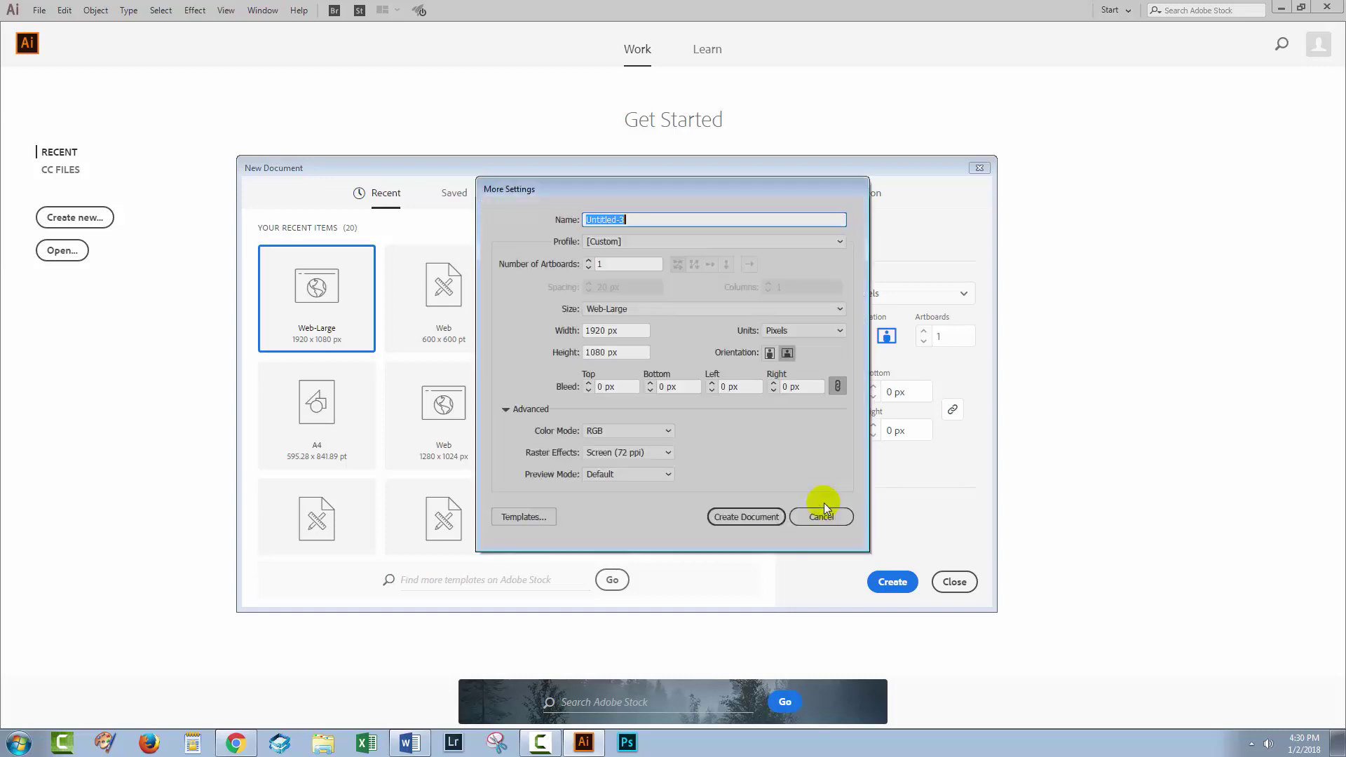
{"action": "left_click", "coordinate": [531, 408]}
{"action": "left_click", "coordinate": [505, 409]}
{"action": "left_click", "coordinate": [504, 410]}
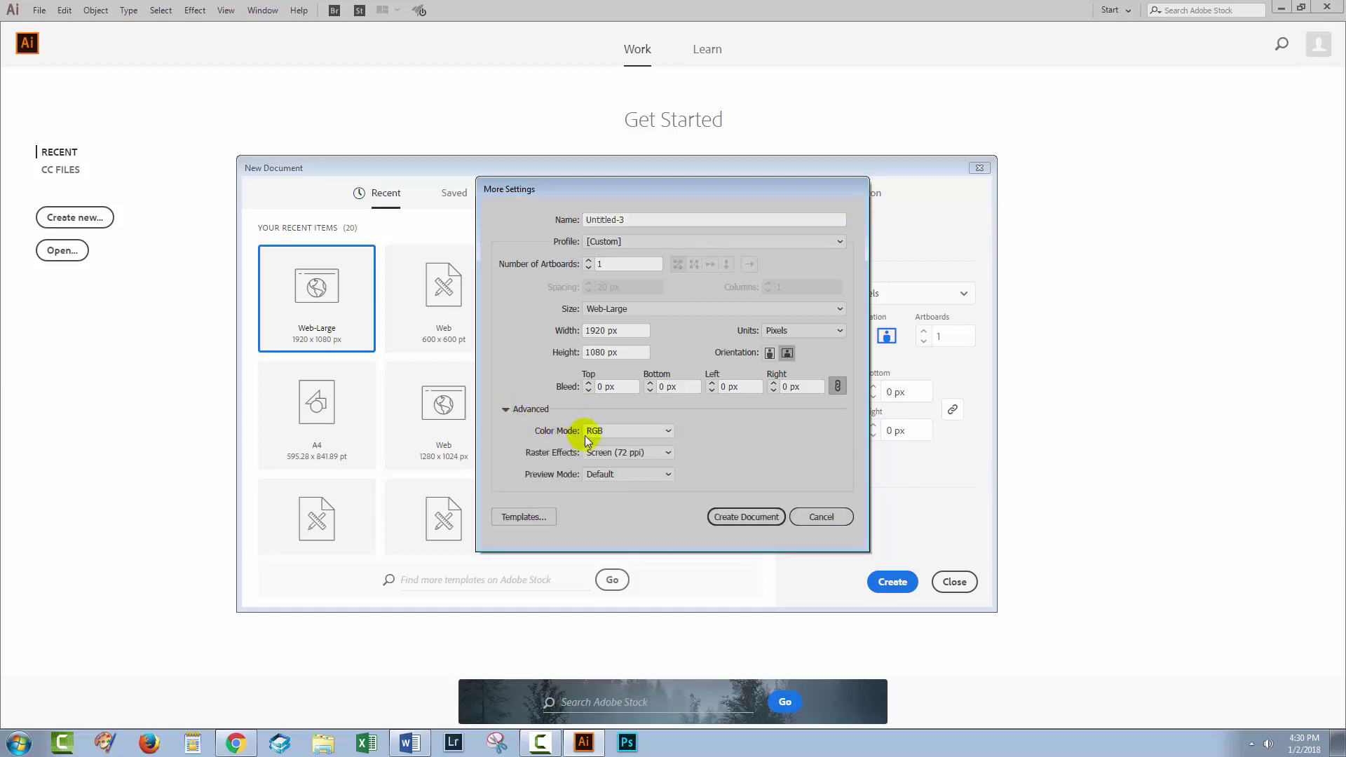
{"action": "left_click", "coordinate": [745, 518]}
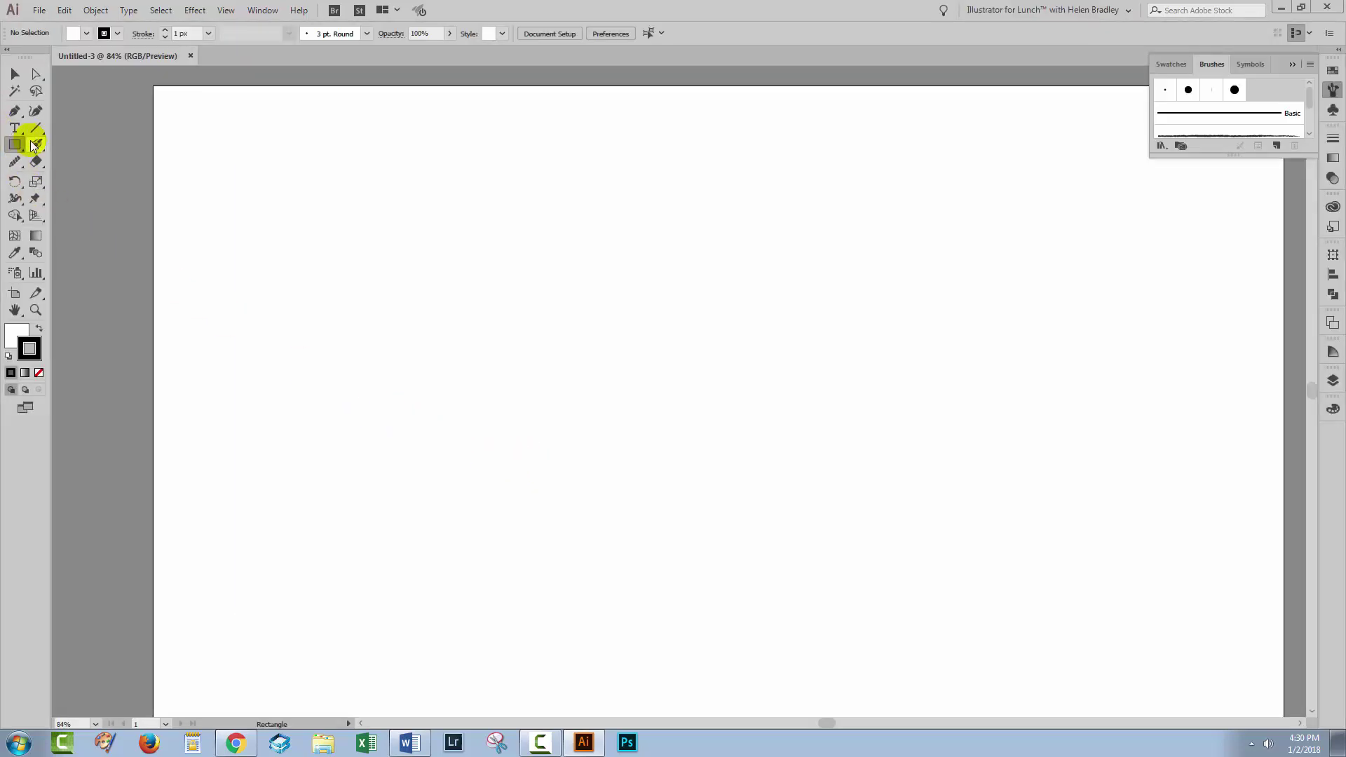
Step: Switch to the Blob Brush tool and confirm its default 30 pt size unchanged
{"action": "left_click", "coordinate": [37, 145]}
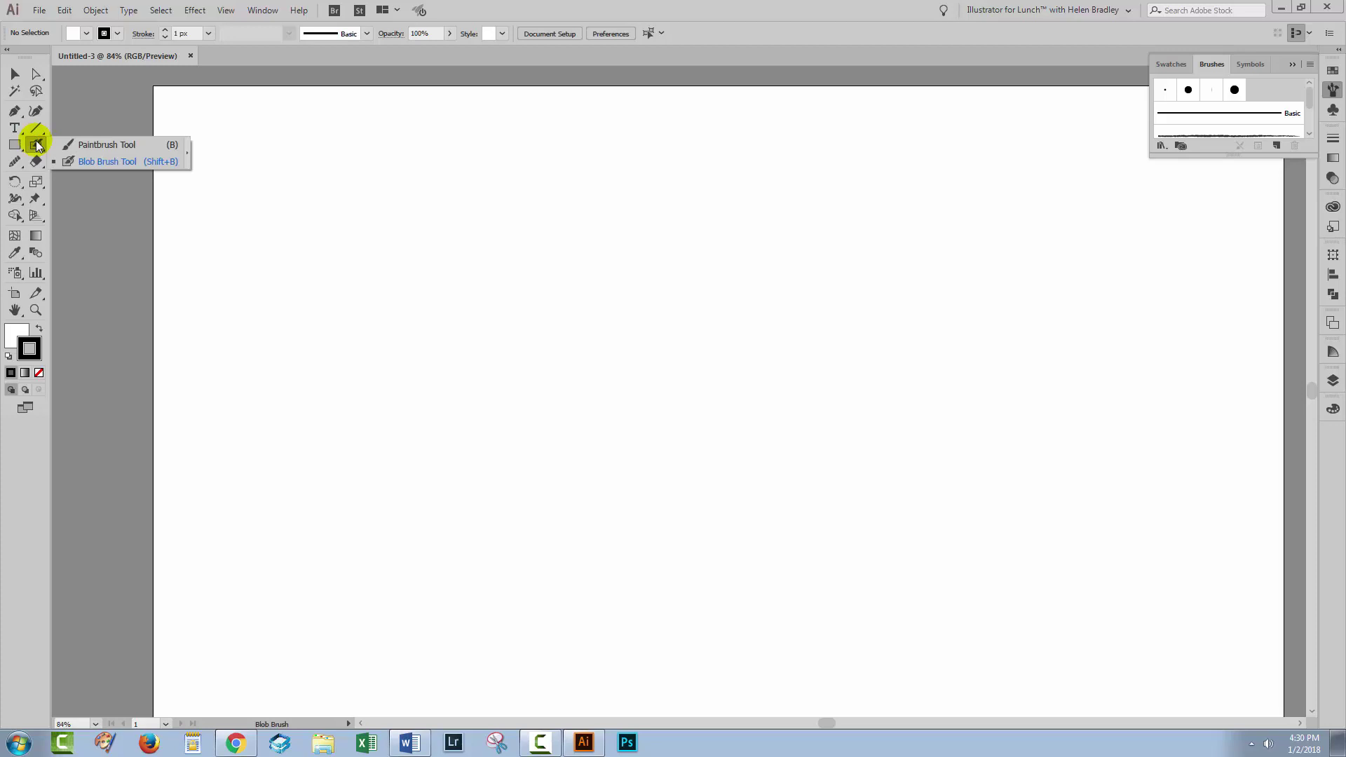
{"action": "left_click", "coordinate": [107, 162]}
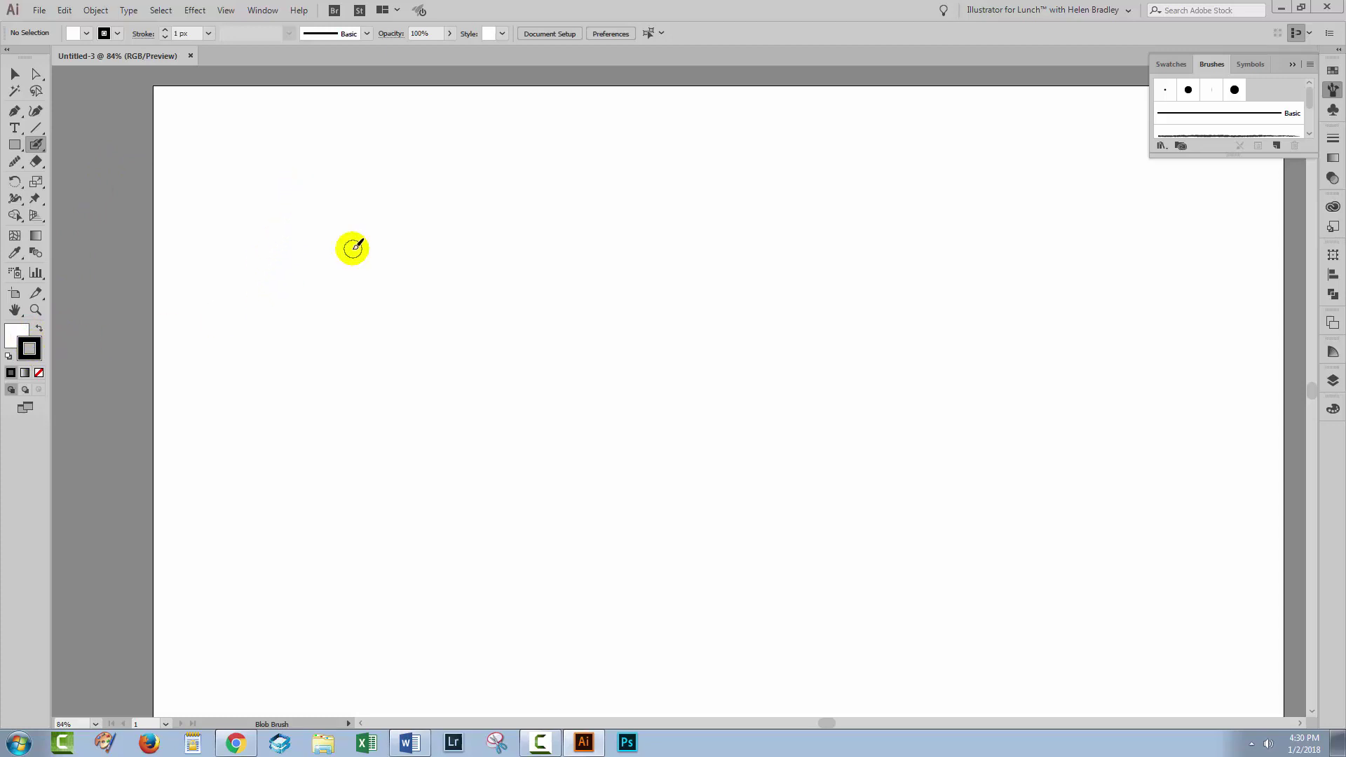
{"action": "double_click", "coordinate": [35, 145]}
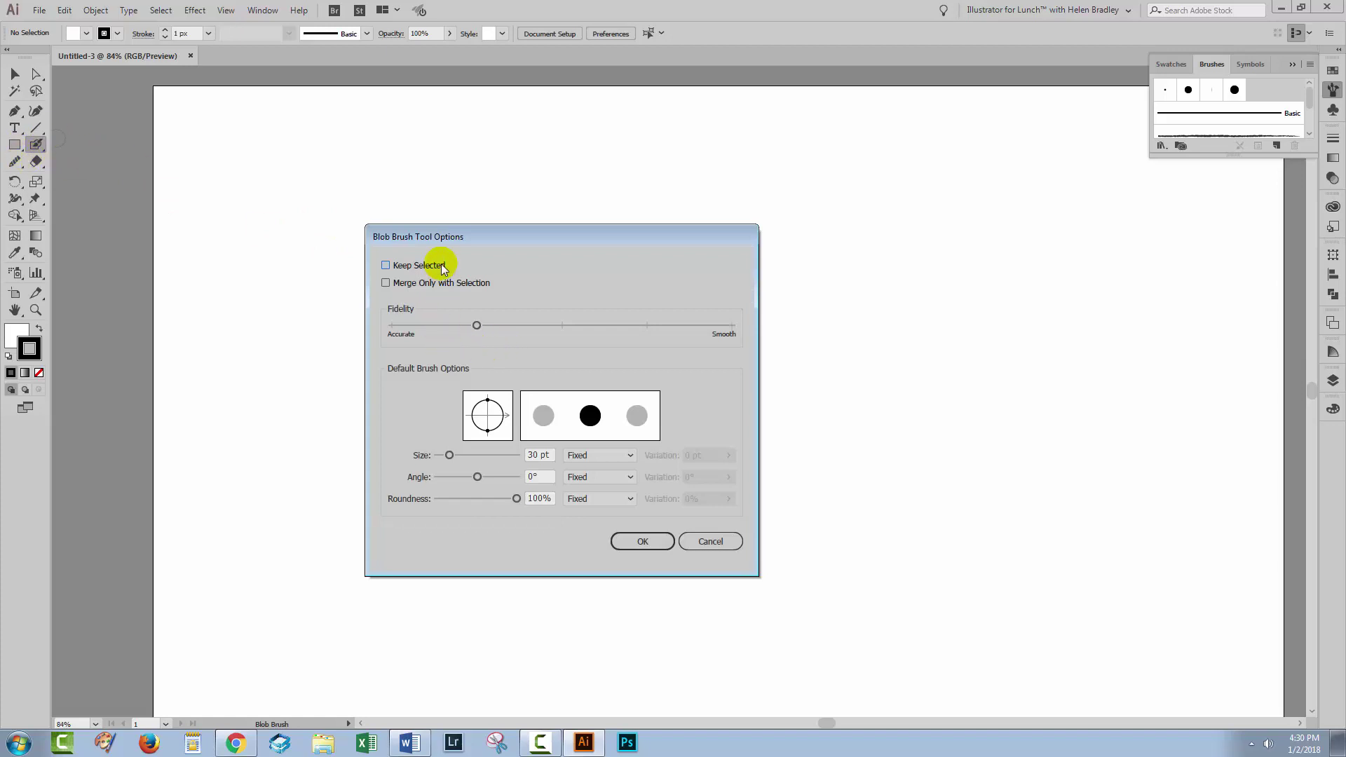
{"action": "left_click", "coordinate": [476, 326]}
{"action": "left_click", "coordinate": [639, 543]}
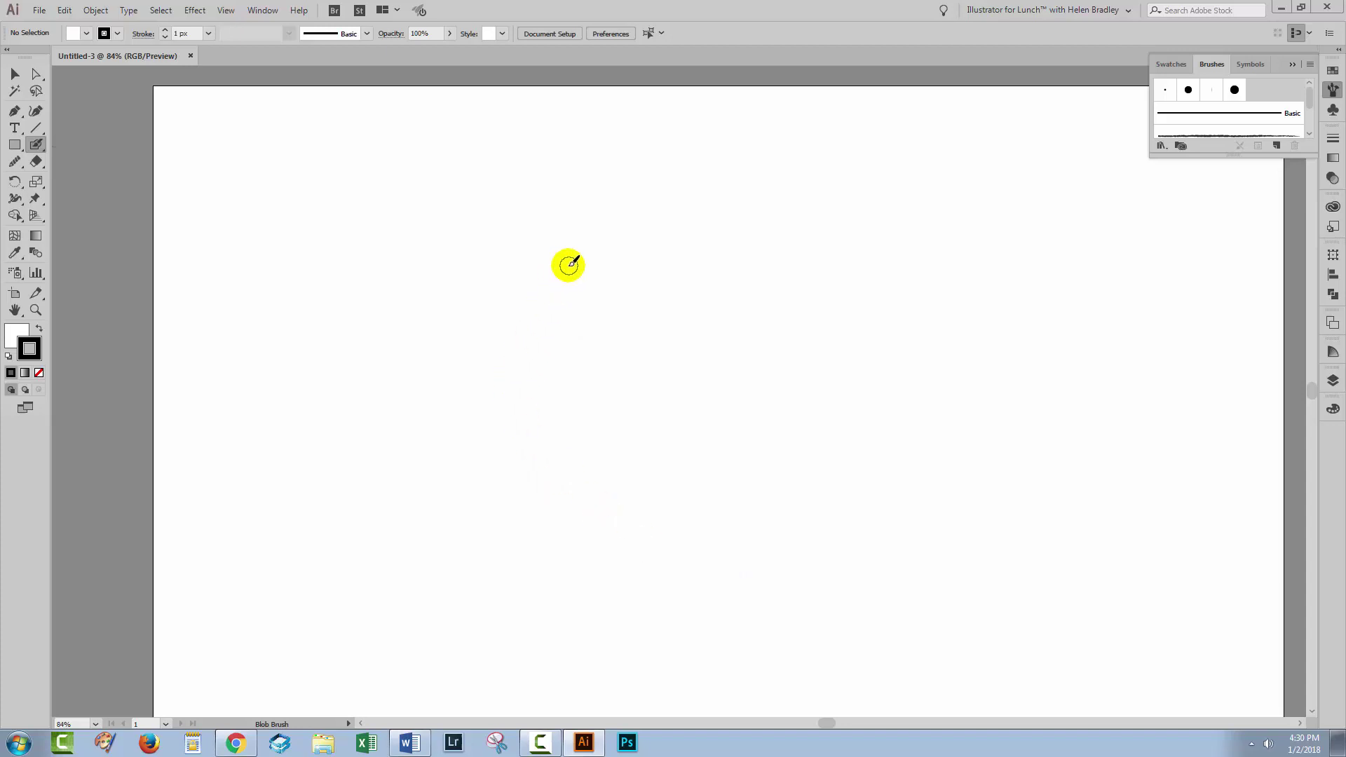
Step: Paint two crossing diagonal Blob Brush strokes forming a thick black X
{"action": "mouse_move", "coordinate": [572, 265]}
{"action": "left_mouse_down"}
{"action": "mouse_move", "coordinate": [545, 275]}
{"action": "mouse_move", "coordinate": [469, 363]}
{"action": "mouse_move", "coordinate": [574, 262]}
{"action": "left_mouse_up"}
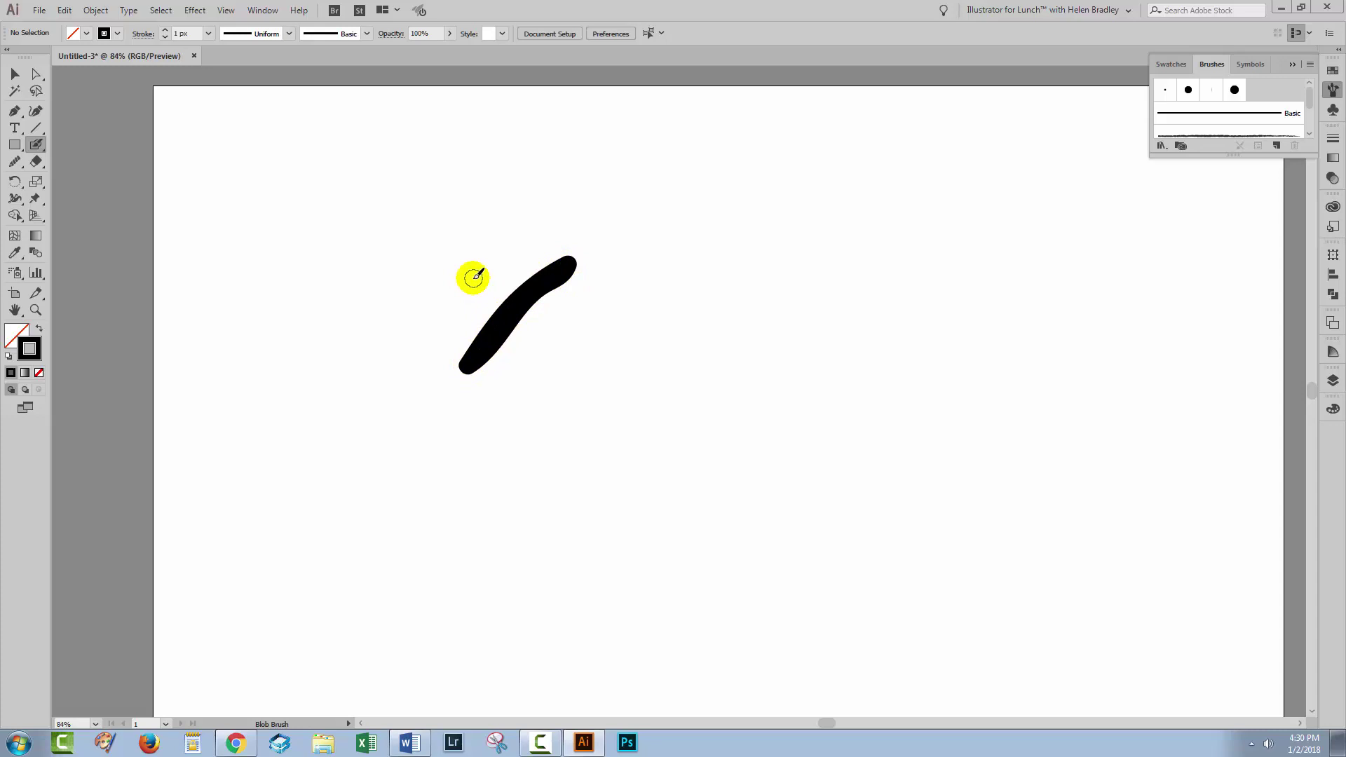
{"action": "mouse_move", "coordinate": [461, 260]}
{"action": "left_mouse_down"}
{"action": "mouse_move", "coordinate": [562, 365]}
{"action": "mouse_move", "coordinate": [506, 281]}
{"action": "mouse_move", "coordinate": [460, 258]}
{"action": "mouse_move", "coordinate": [525, 319]}
{"action": "mouse_move", "coordinate": [524, 298]}
{"action": "mouse_move", "coordinate": [576, 256]}
{"action": "mouse_move", "coordinate": [537, 268]}
{"action": "mouse_move", "coordinate": [526, 305]}
{"action": "mouse_move", "coordinate": [544, 366]}
{"action": "left_mouse_up"}
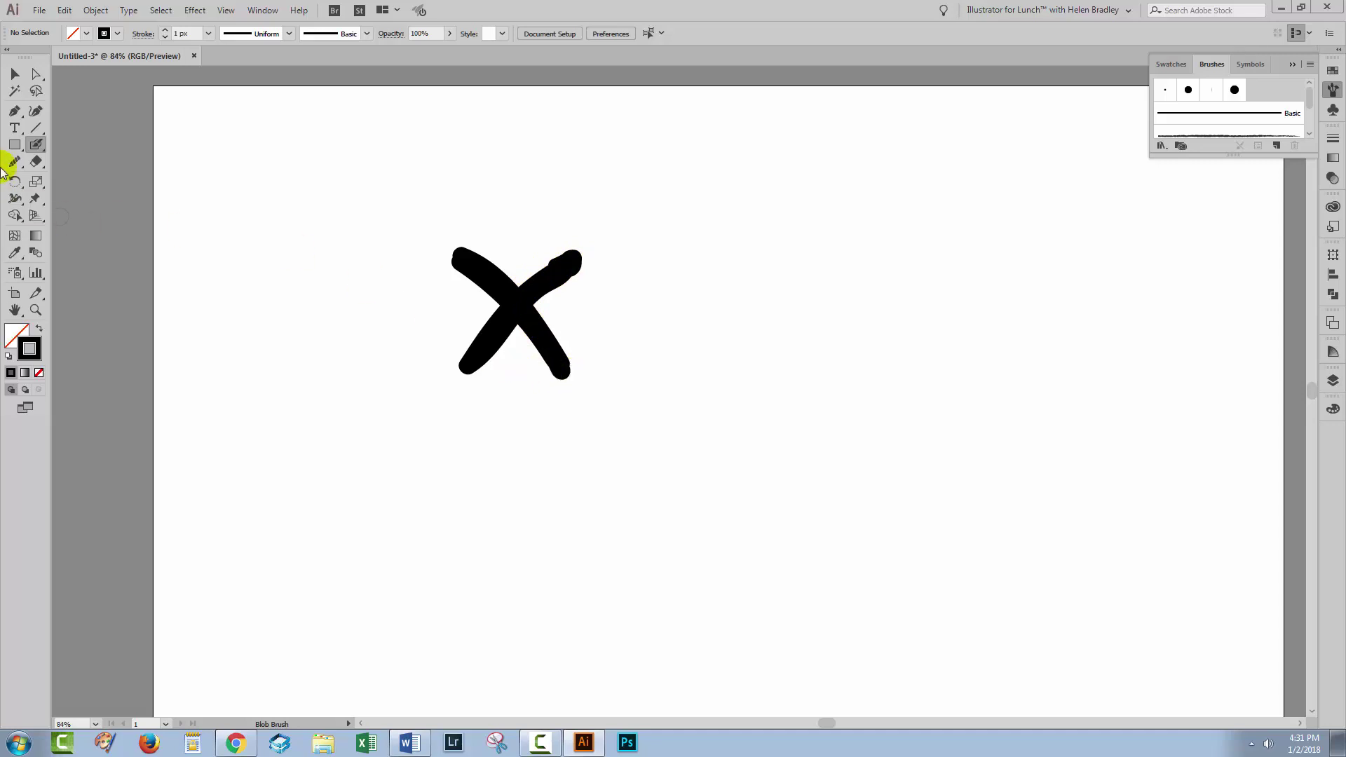
Step: Select the X and smooth its upper-right and lower-left arms with the Smooth Tool
{"action": "left_click", "coordinate": [13, 74]}
{"action": "left_click_drag", "start_coordinate": [415, 238], "coordinate": [745, 502]}
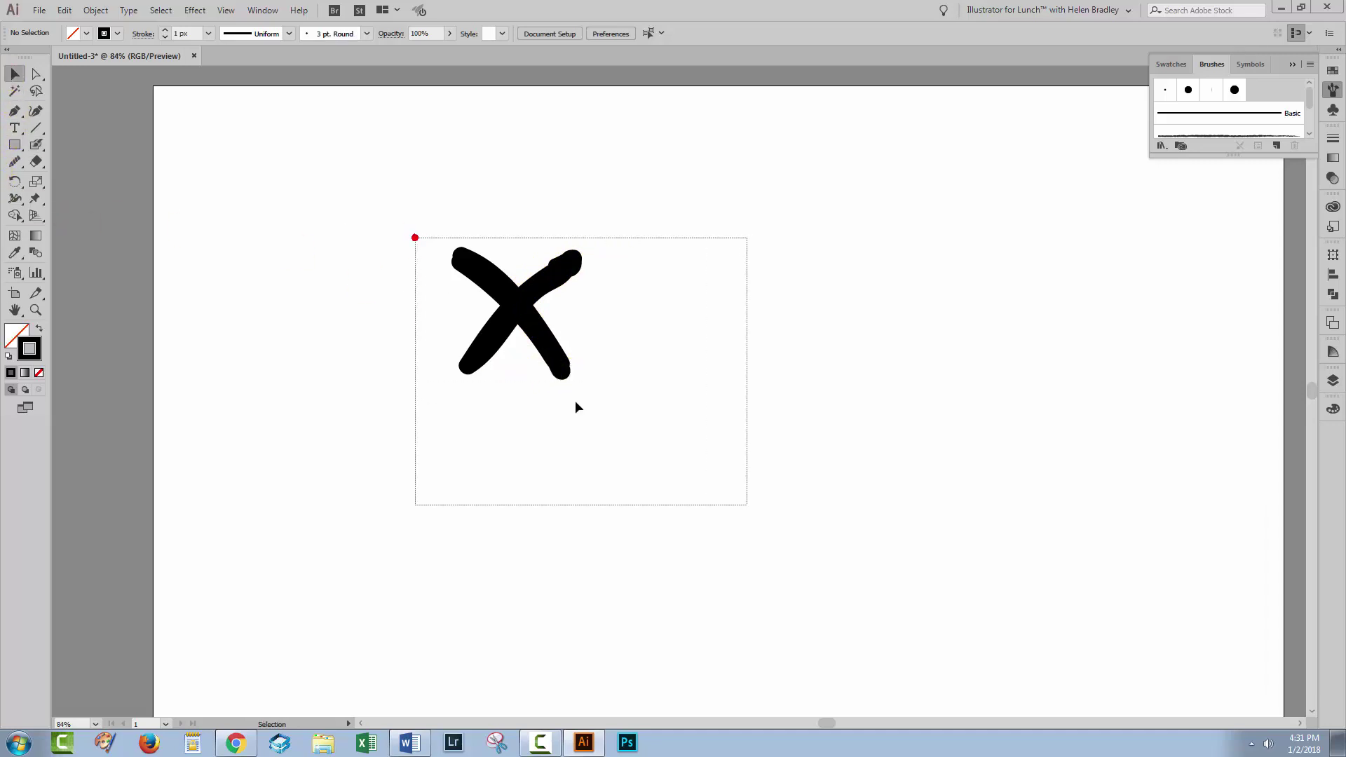
{"action": "left_click", "coordinate": [10, 350]}
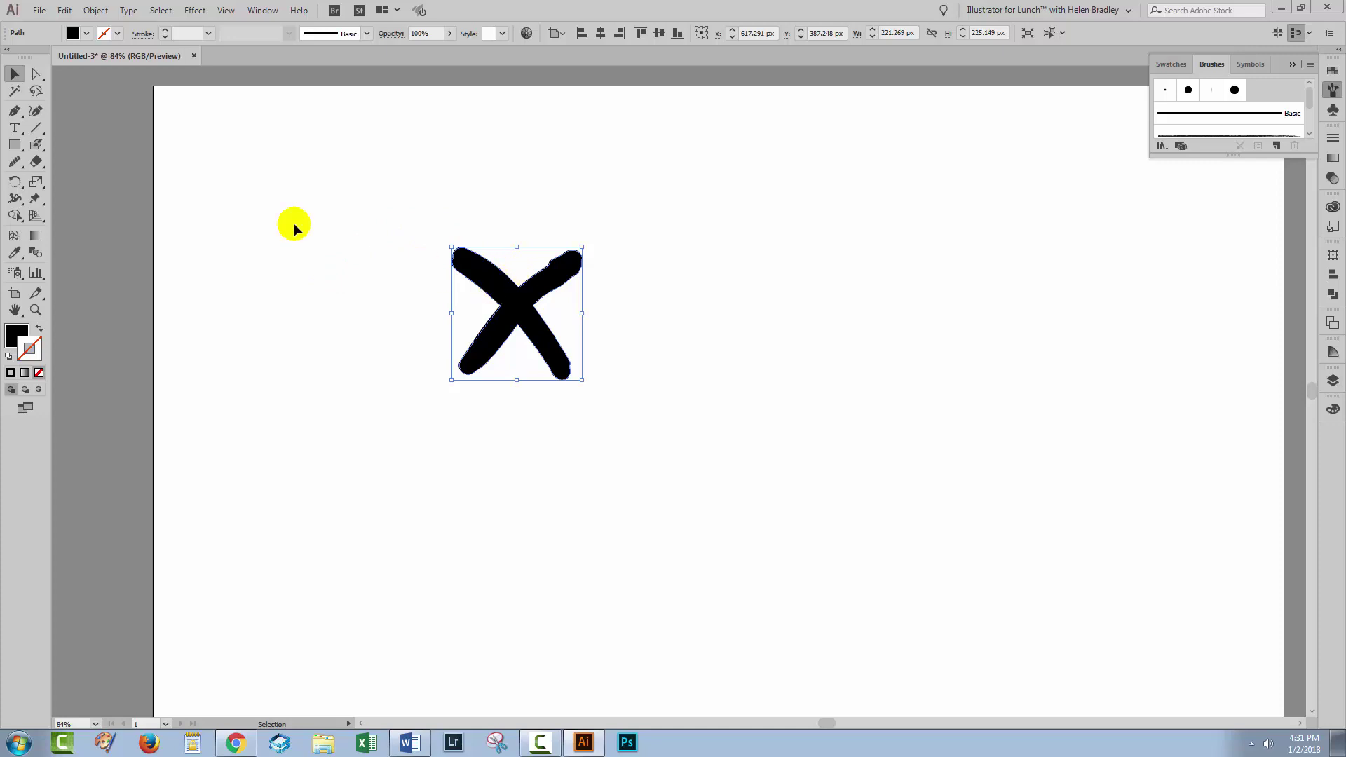
{"action": "left_click", "coordinate": [15, 162]}
{"action": "left_click", "coordinate": [50, 196]}
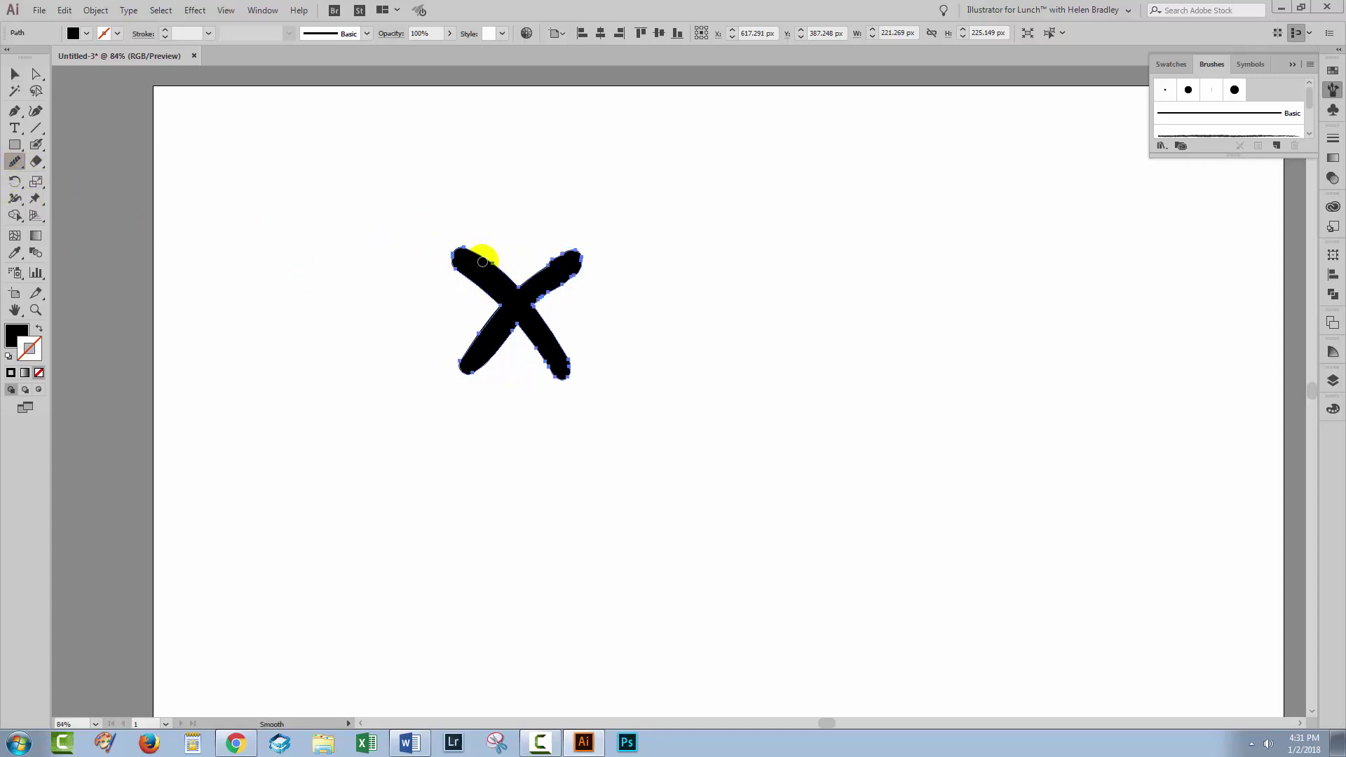
{"action": "mouse_move", "coordinate": [554, 265]}
{"action": "left_mouse_down"}
{"action": "mouse_move", "coordinate": [577, 254]}
{"action": "mouse_move", "coordinate": [556, 288]}
{"action": "mouse_move", "coordinate": [547, 367]}
{"action": "mouse_move", "coordinate": [459, 349]}
{"action": "left_mouse_up"}
{"action": "mouse_move", "coordinate": [442, 256]}
{"action": "left_mouse_down"}
{"action": "mouse_move", "coordinate": [460, 240]}
{"action": "mouse_move", "coordinate": [610, 314]}
{"action": "mouse_move", "coordinate": [443, 248]}
{"action": "left_mouse_up"}
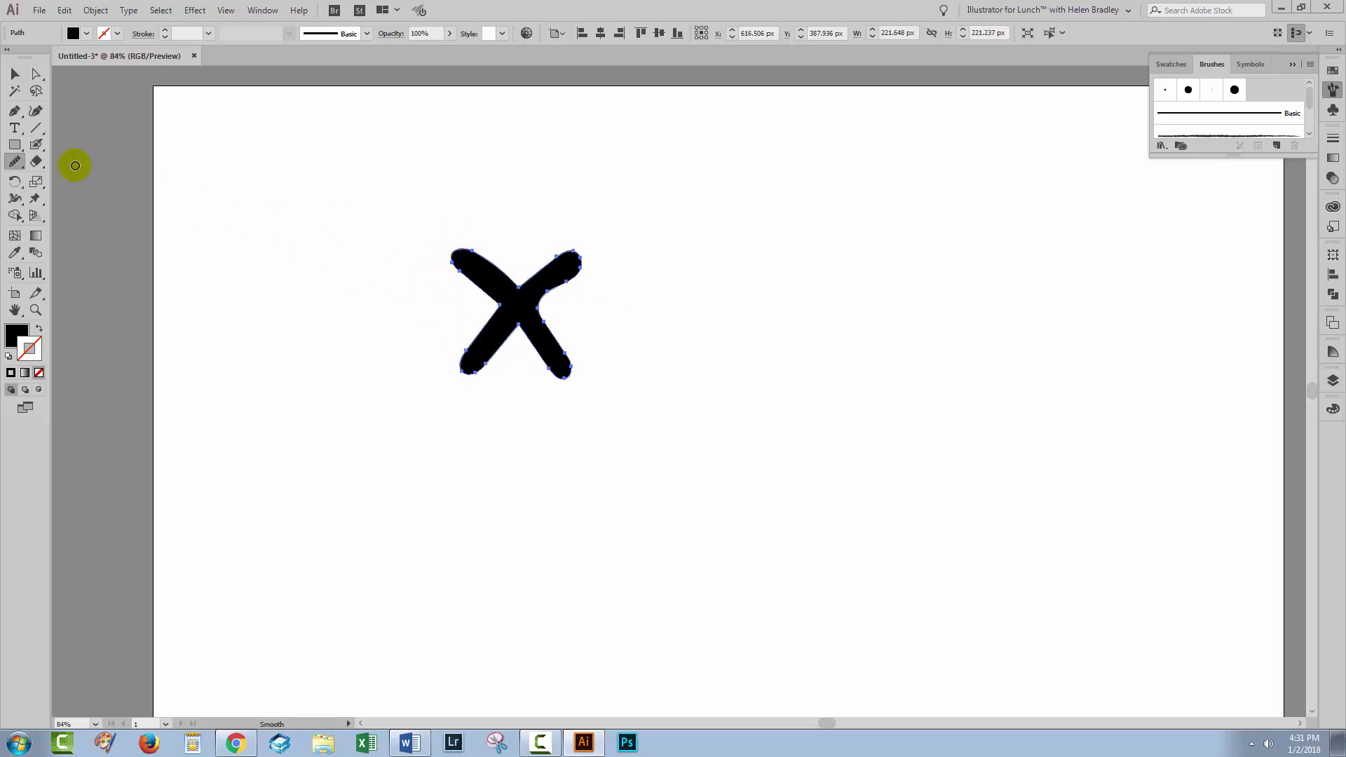
Step: Erase a rough spot on the X's right arm, smooth that arm again, and deselect
{"action": "left_click", "coordinate": [15, 73]}
{"action": "left_click", "coordinate": [697, 531]}
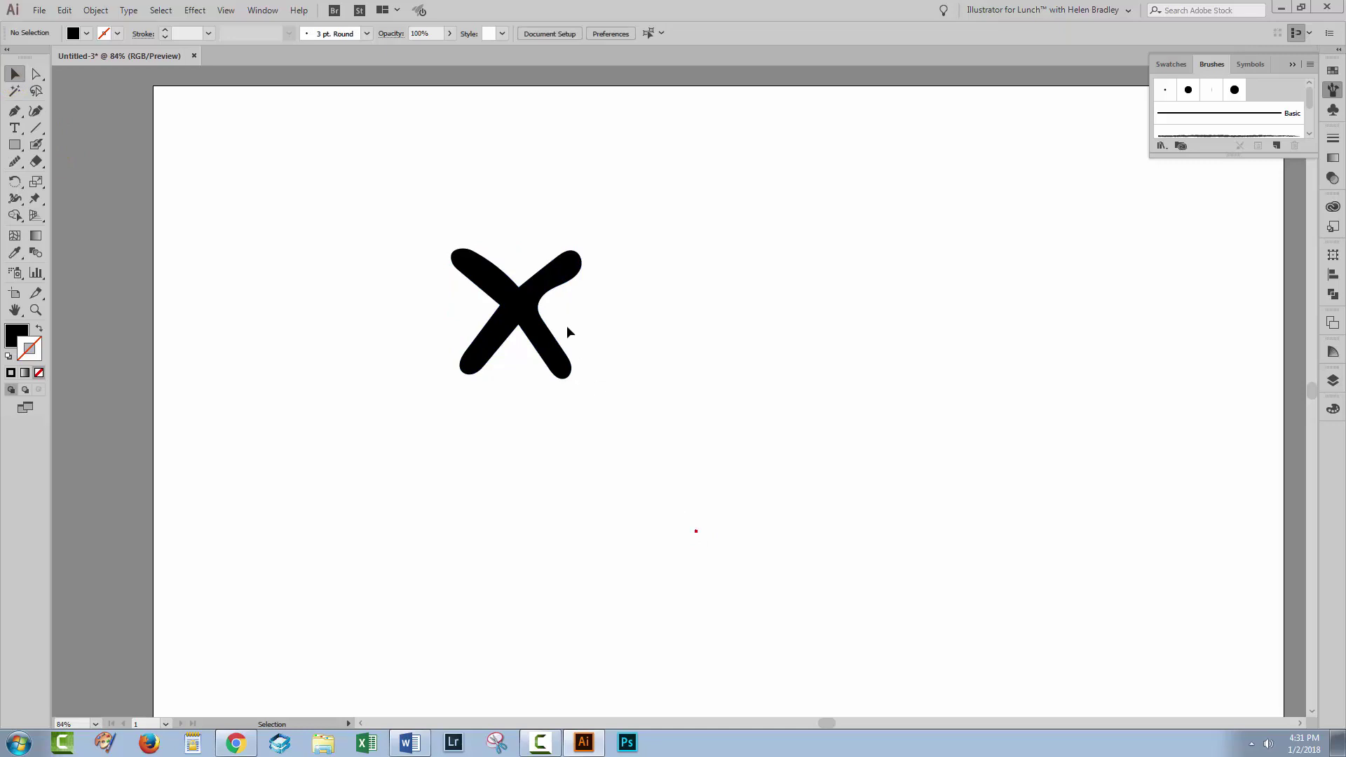
{"action": "left_click", "coordinate": [529, 302]}
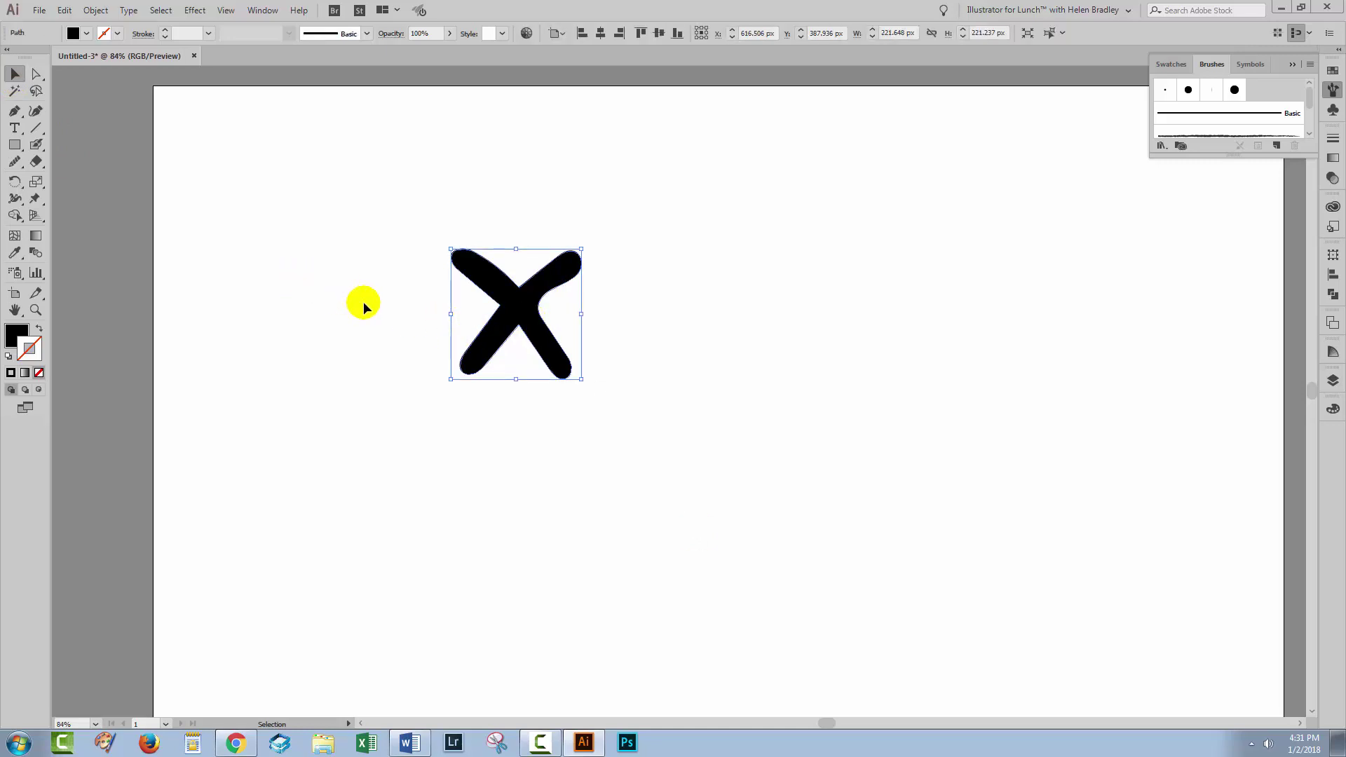
{"action": "left_click_drag", "start_coordinate": [33, 160], "coordinate": [94, 166]}
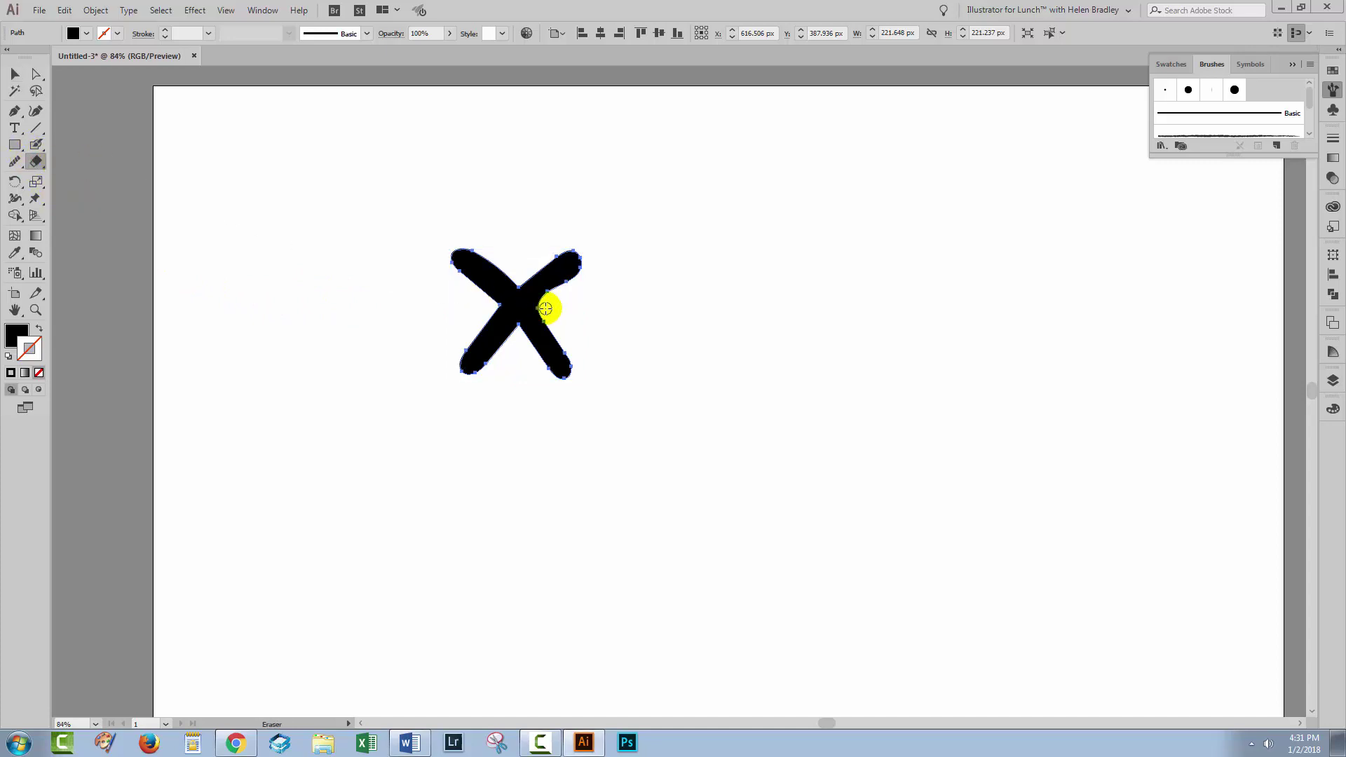
{"action": "left_click_drag", "start_coordinate": [539, 307], "coordinate": [556, 307]}
{"action": "left_click", "coordinate": [539, 306]}
{"action": "left_click", "coordinate": [14, 161]}
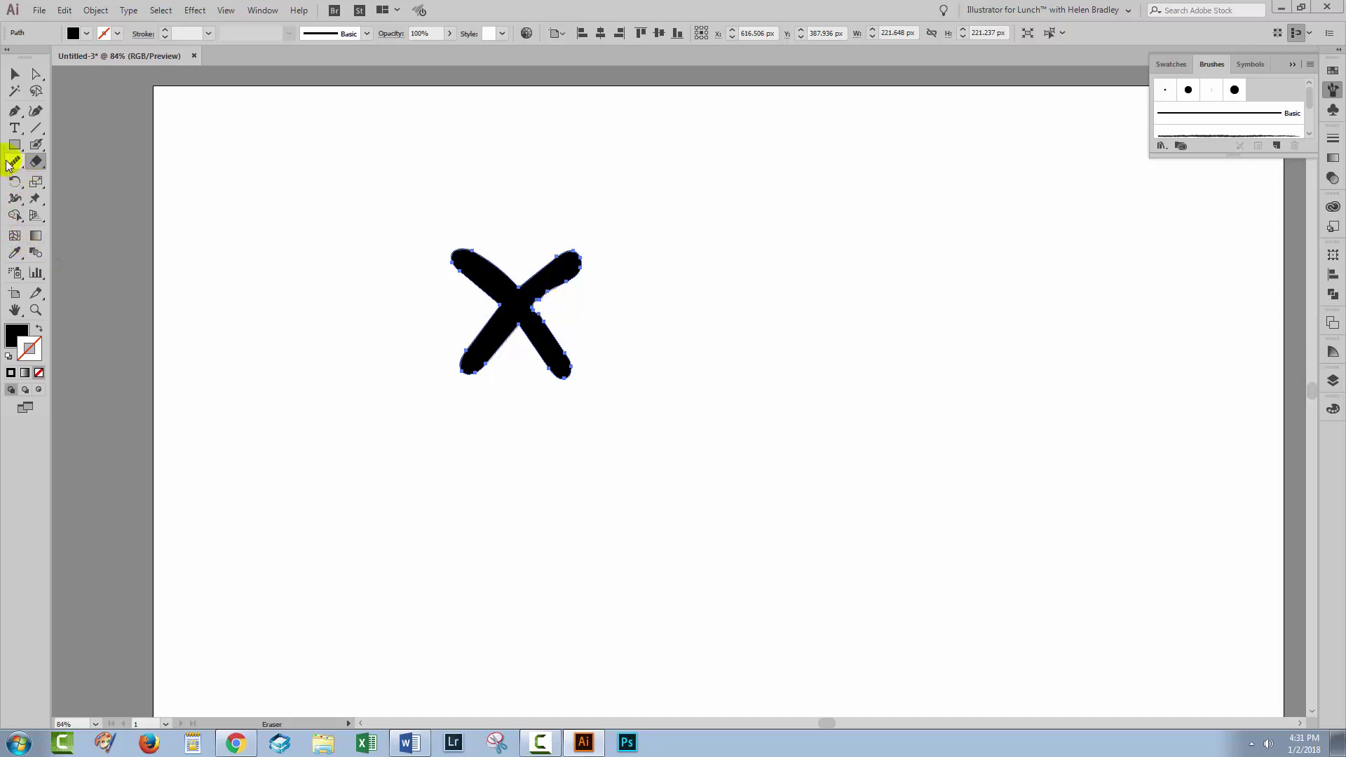
{"action": "mouse_move", "coordinate": [515, 275]}
{"action": "left_mouse_down"}
{"action": "mouse_move", "coordinate": [542, 295]}
{"action": "mouse_move", "coordinate": [531, 314]}
{"action": "mouse_move", "coordinate": [541, 355]}
{"action": "left_mouse_up"}
{"action": "left_click", "coordinate": [15, 74]}
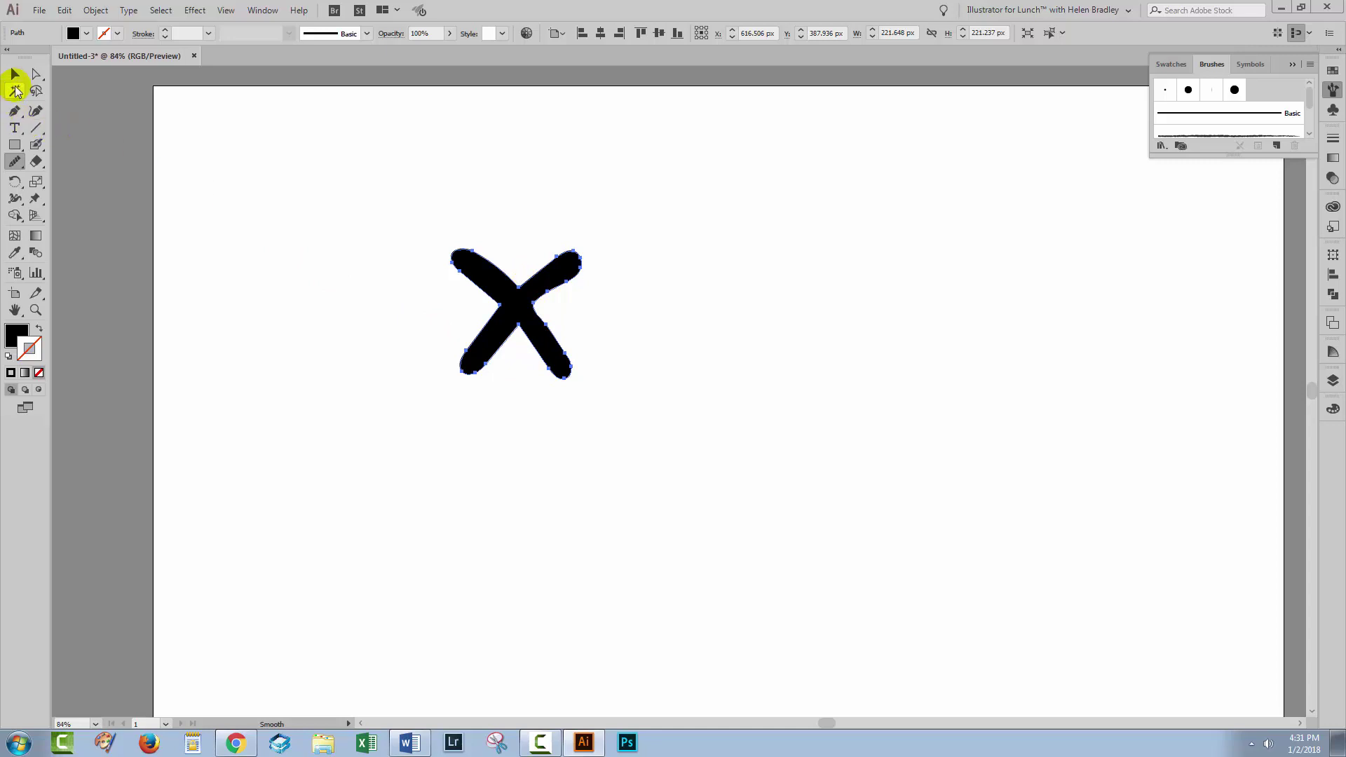
{"action": "left_click", "coordinate": [612, 411]}
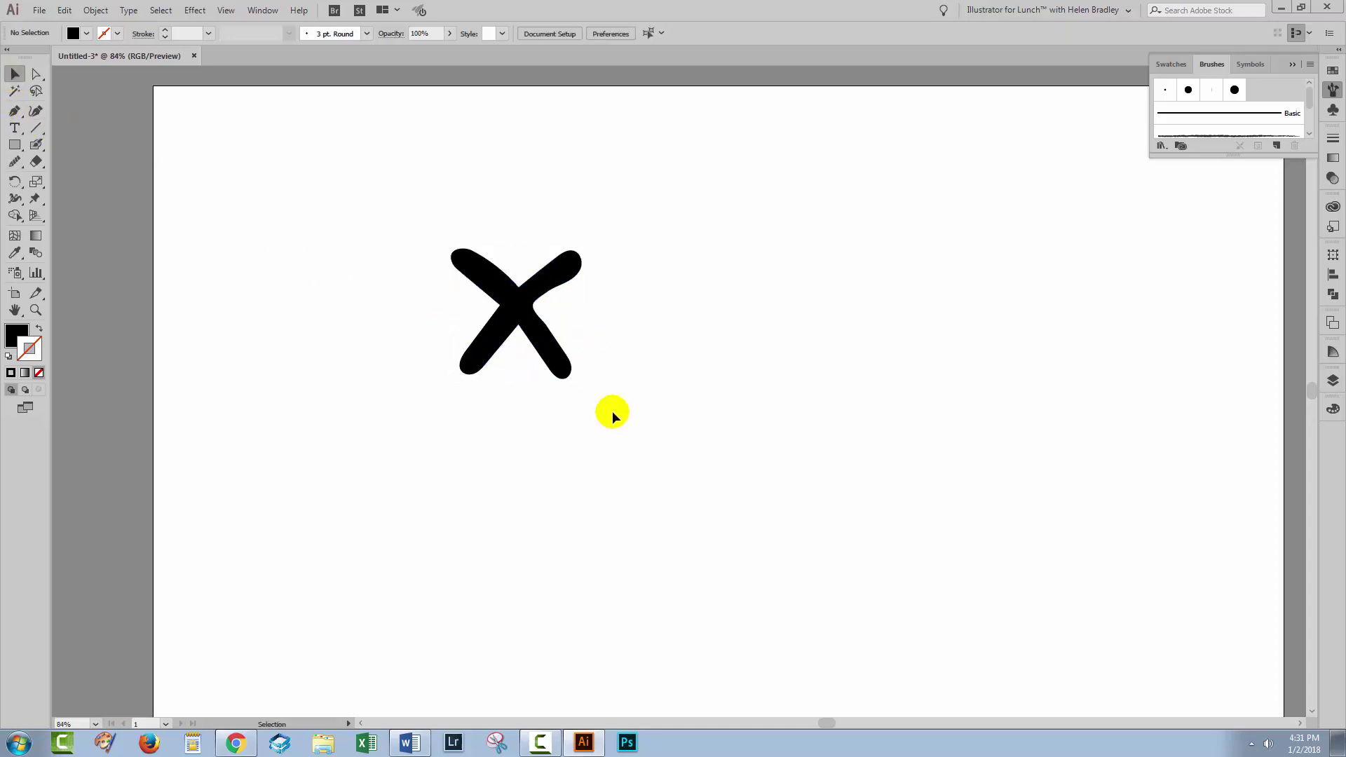
Step: Move the X left and scale it down to about 48 × 48 px near the top-left
{"action": "left_click_drag", "start_coordinate": [559, 374], "coordinate": [475, 375]}
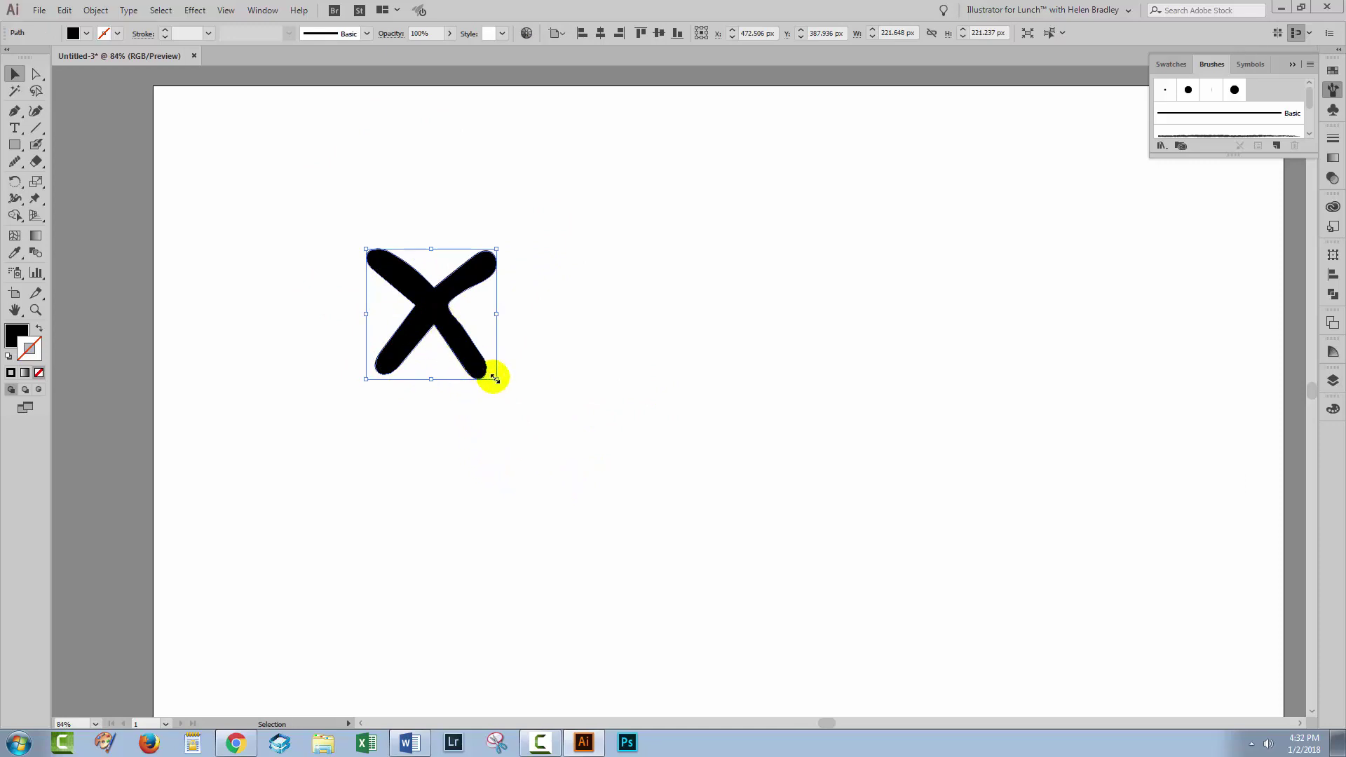
{"action": "mouse_move", "coordinate": [496, 378]}
{"action": "left_mouse_down"}
{"action": "mouse_move", "coordinate": [379, 262]}
{"action": "mouse_move", "coordinate": [265, 222]}
{"action": "left_mouse_up"}
{"action": "left_click", "coordinate": [435, 312]}
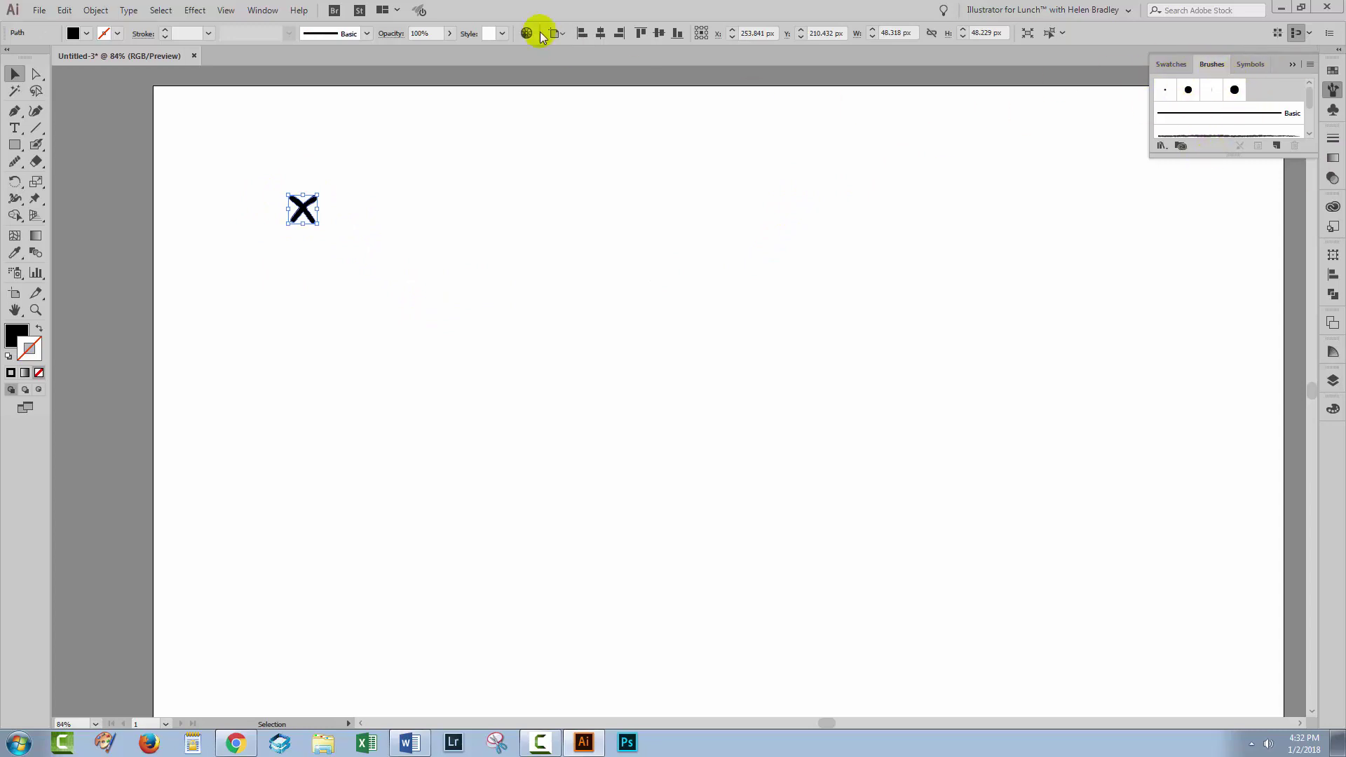
Step: Create Scatter Brush 1 from the X with Tints colorization, then move the X up-left
{"action": "left_click", "coordinate": [265, 11]}
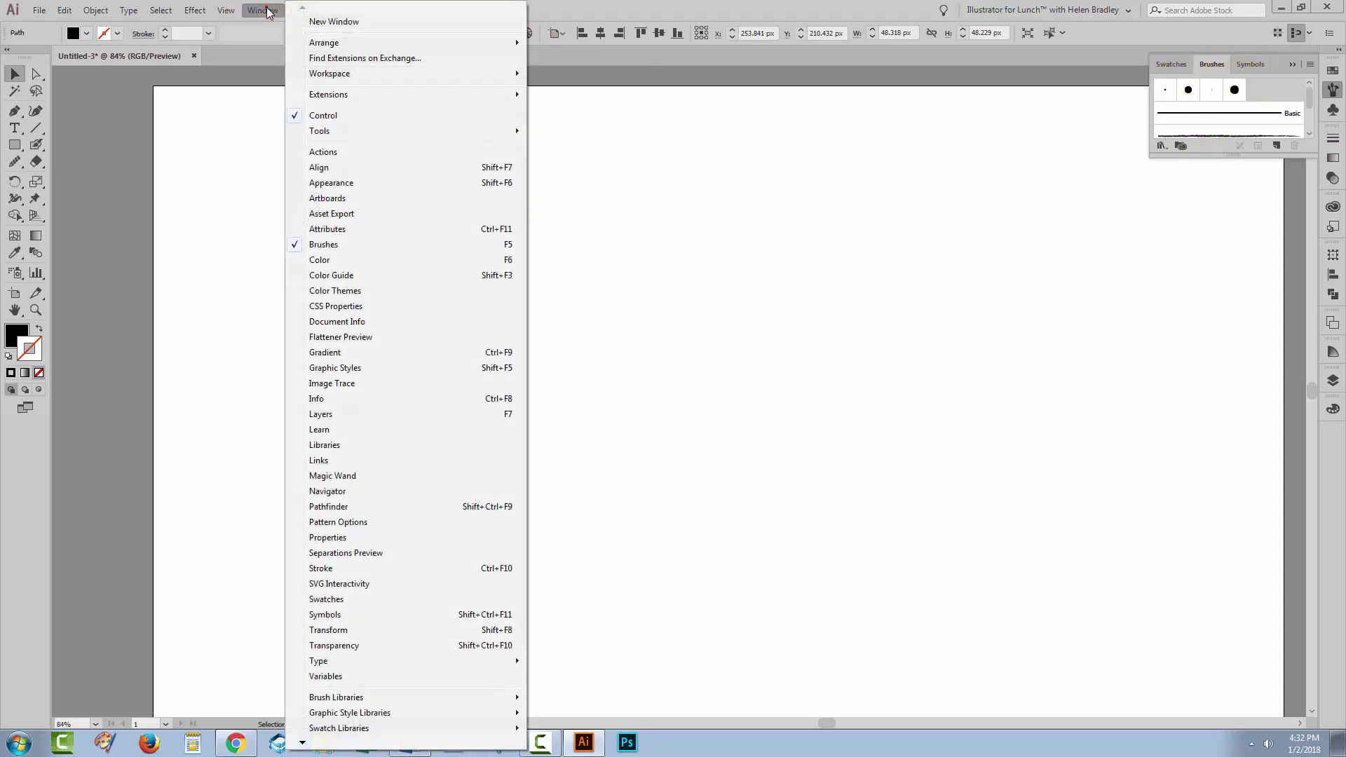
{"action": "left_click", "coordinate": [551, 7]}
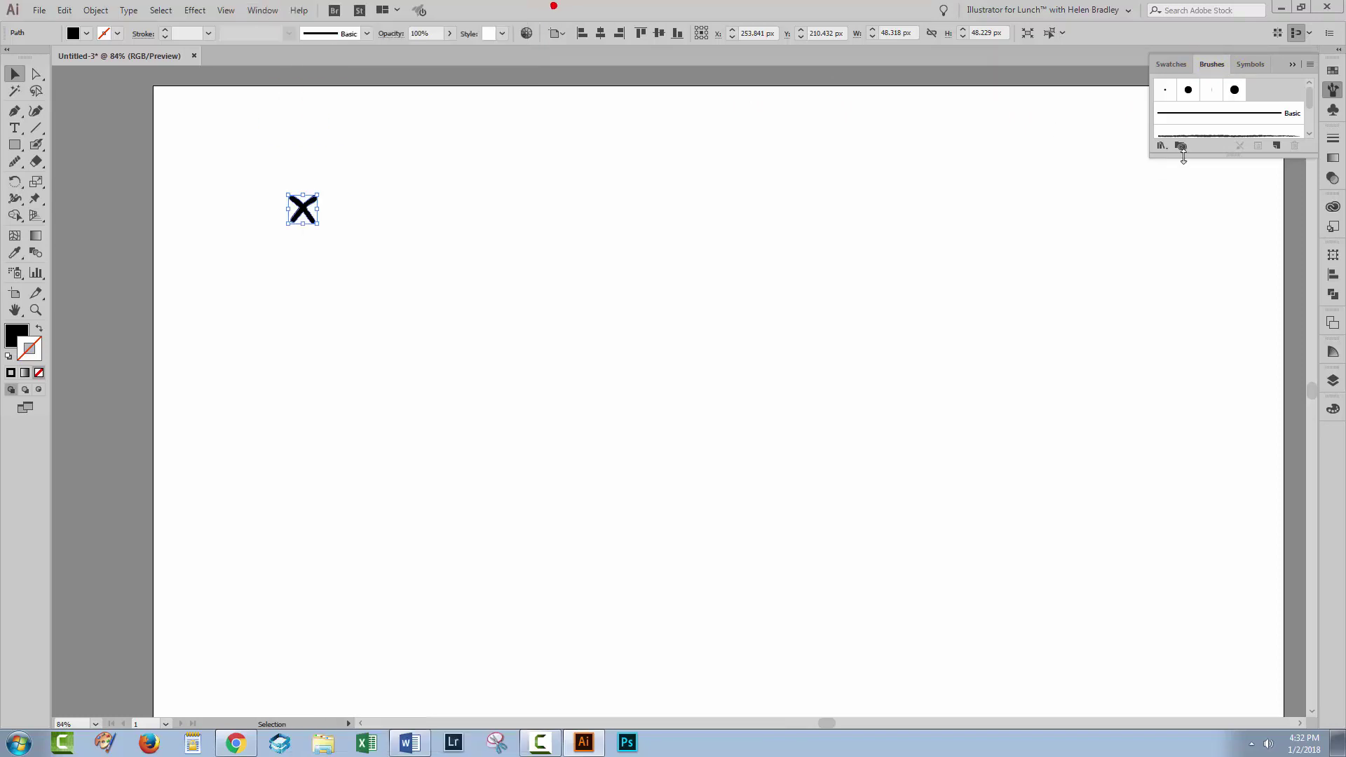
{"action": "left_click", "coordinate": [1277, 146]}
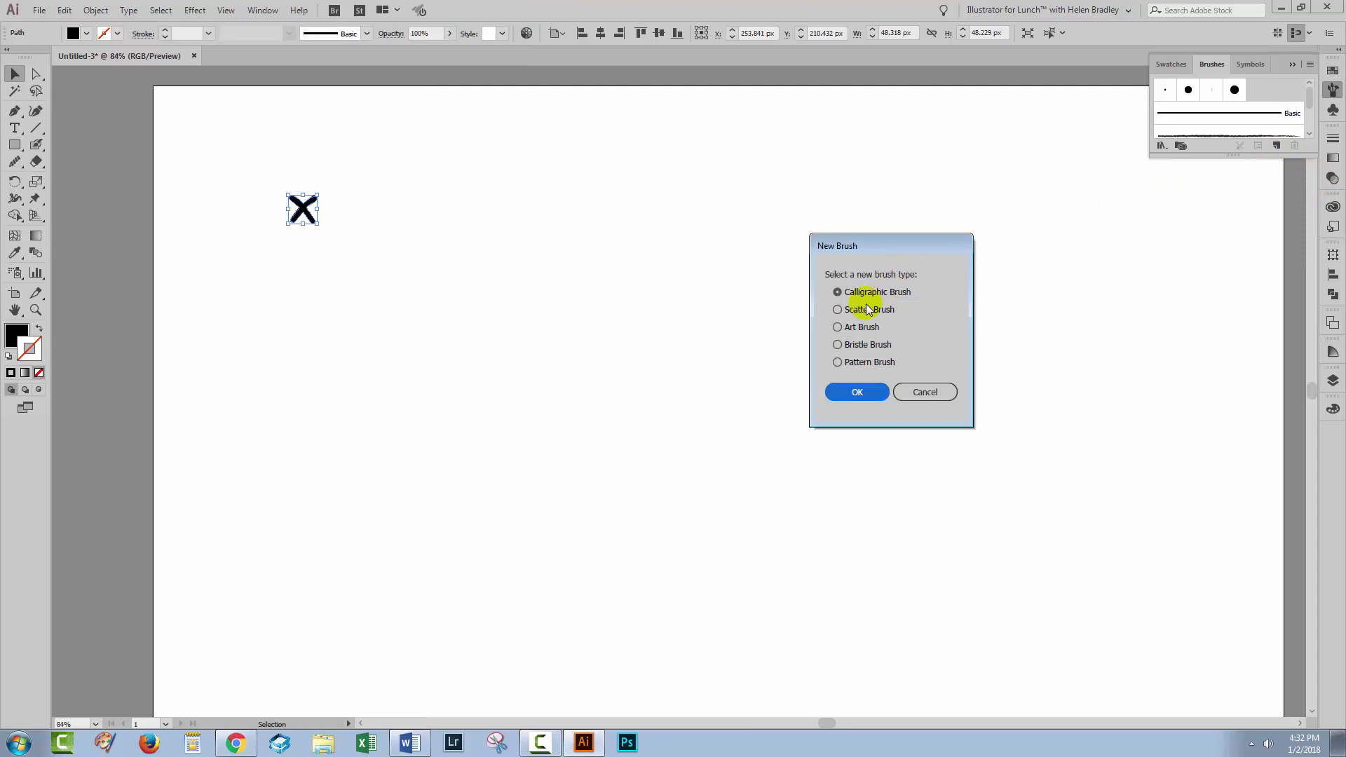
{"action": "left_click", "coordinate": [845, 311]}
{"action": "left_click", "coordinate": [860, 397]}
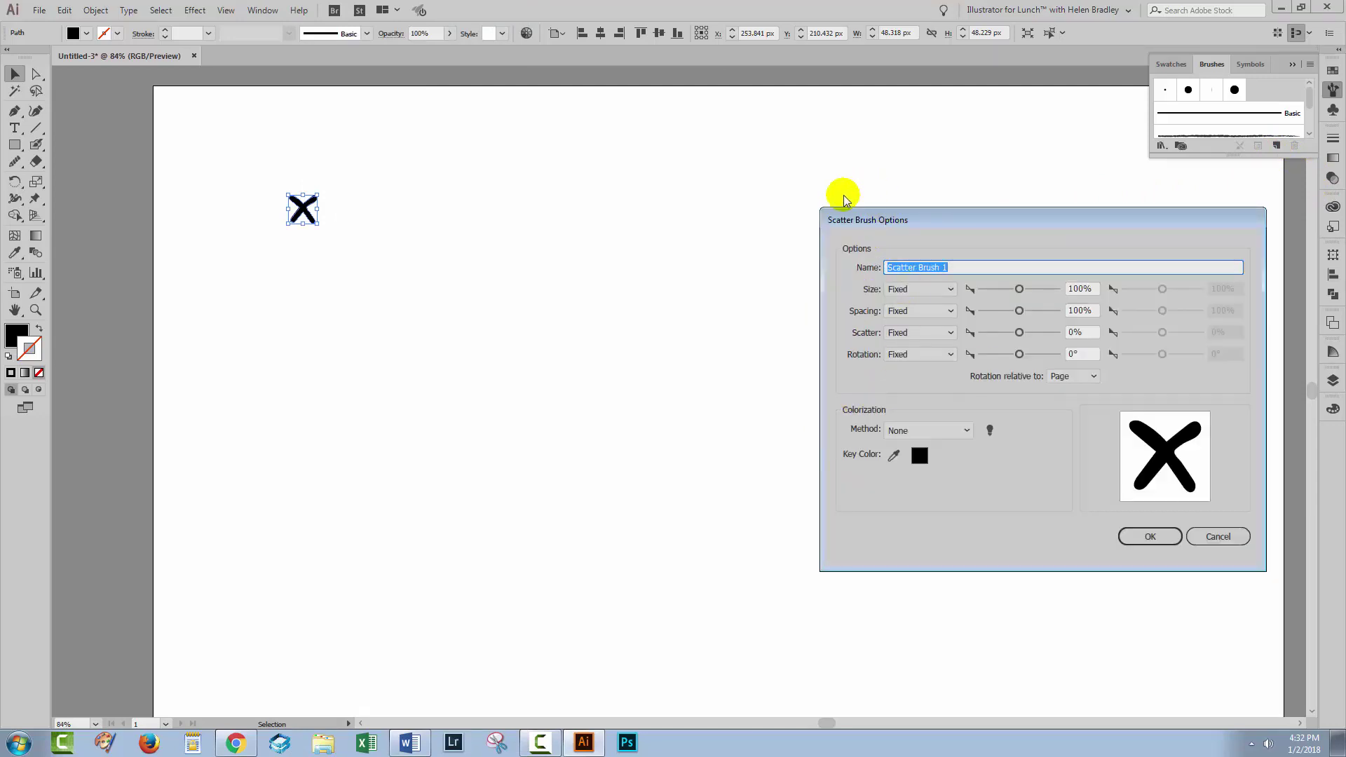
{"action": "left_click", "coordinate": [928, 430]}
{"action": "left_click", "coordinate": [907, 464]}
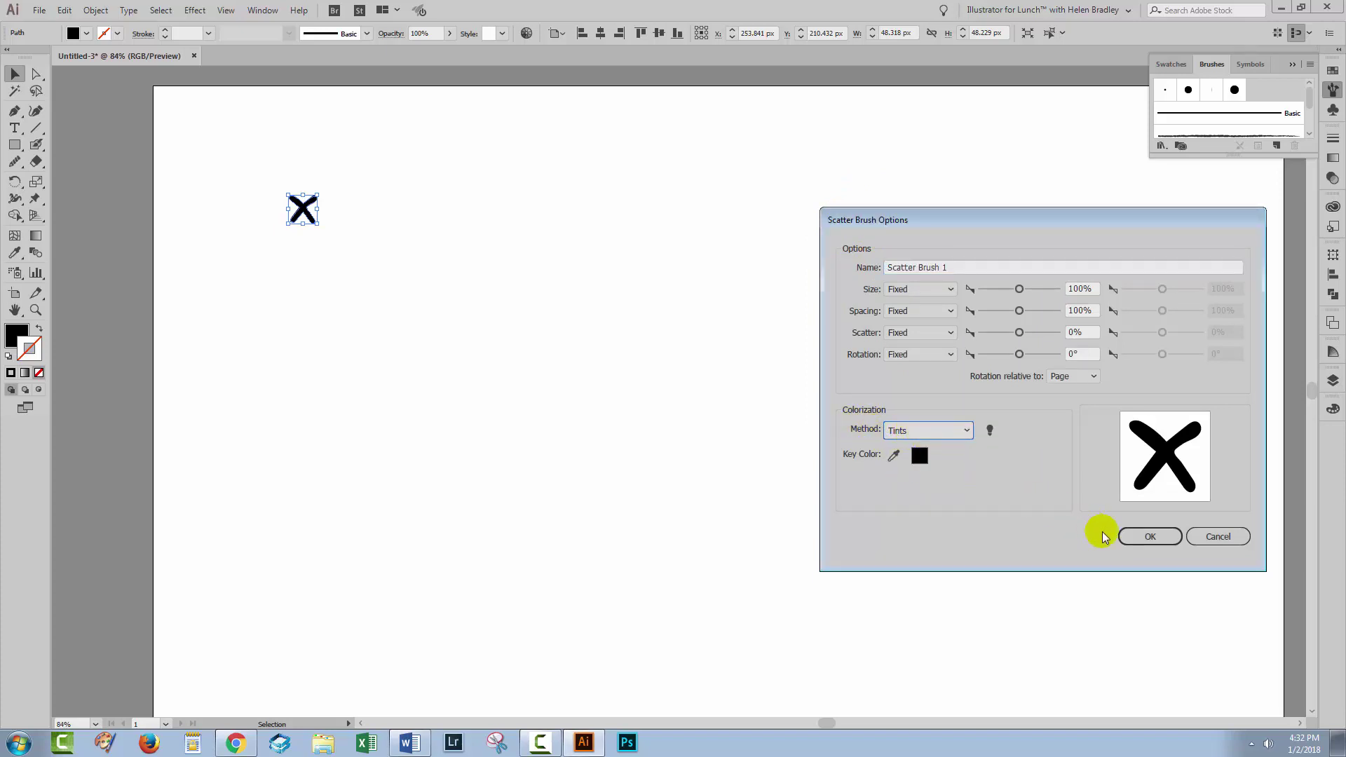
{"action": "left_click", "coordinate": [1137, 537]}
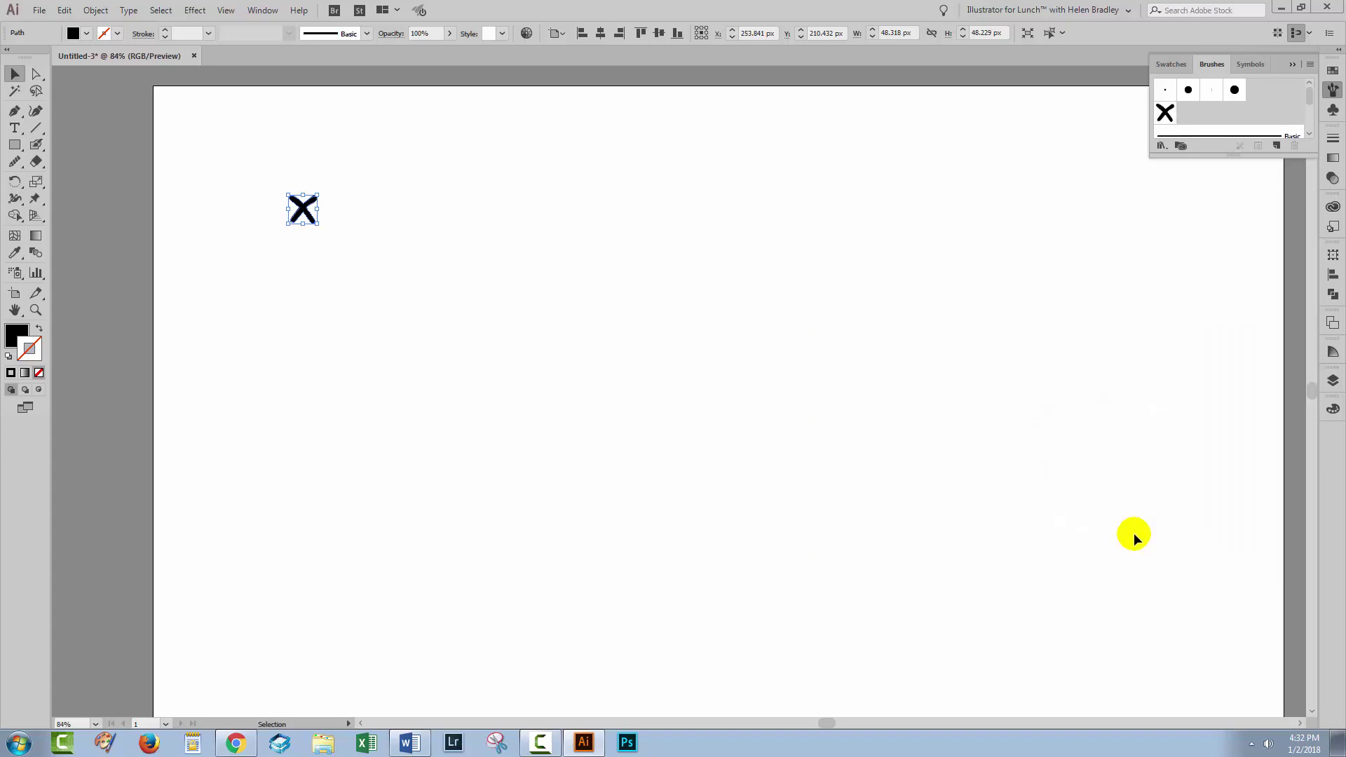
{"action": "left_click_drag", "start_coordinate": [304, 211], "coordinate": [169, 130]}
Step: Draw a 585 × 585 px square with no fill and apply Scatter Brush 1 to its stroke
{"action": "left_click", "coordinate": [262, 170]}
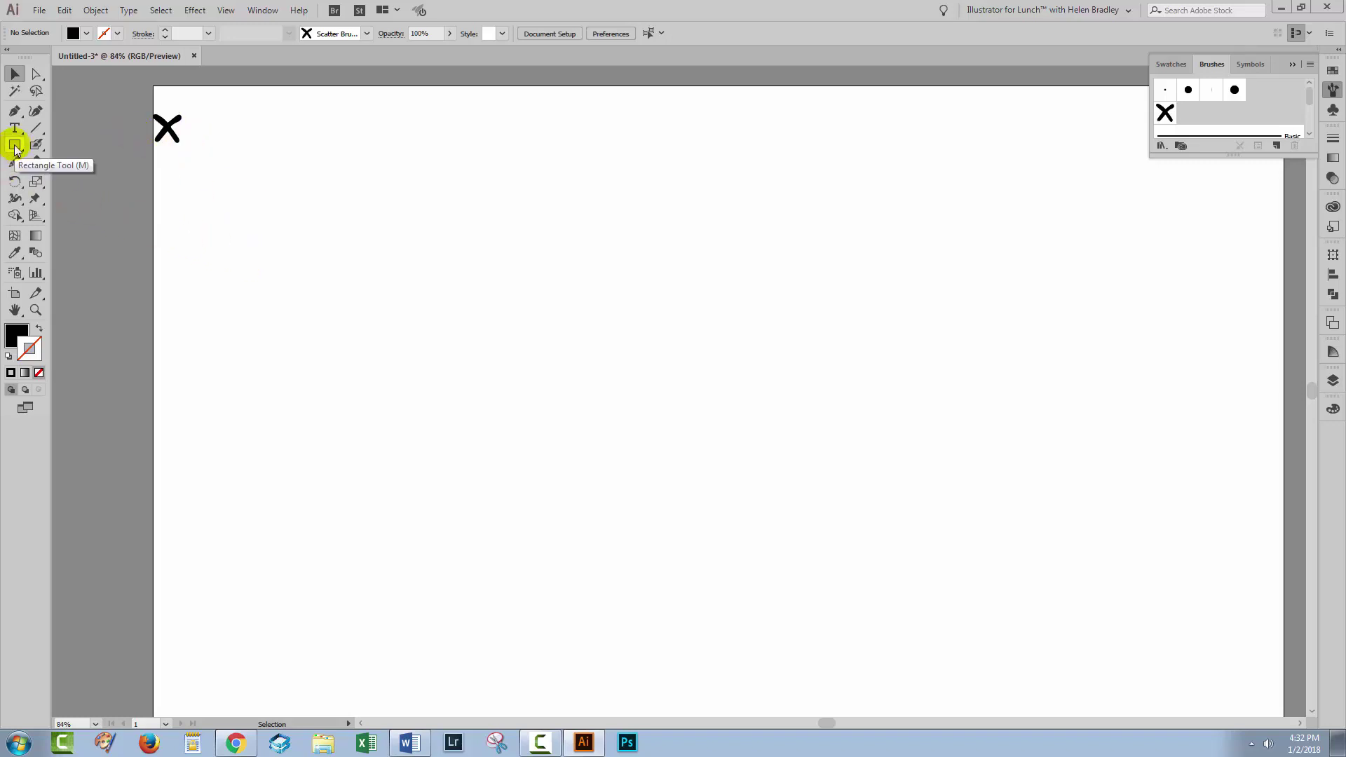
{"action": "left_click_drag", "start_coordinate": [15, 148], "coordinate": [62, 145]}
{"action": "left_click_drag", "start_coordinate": [325, 122], "coordinate": [670, 465]}
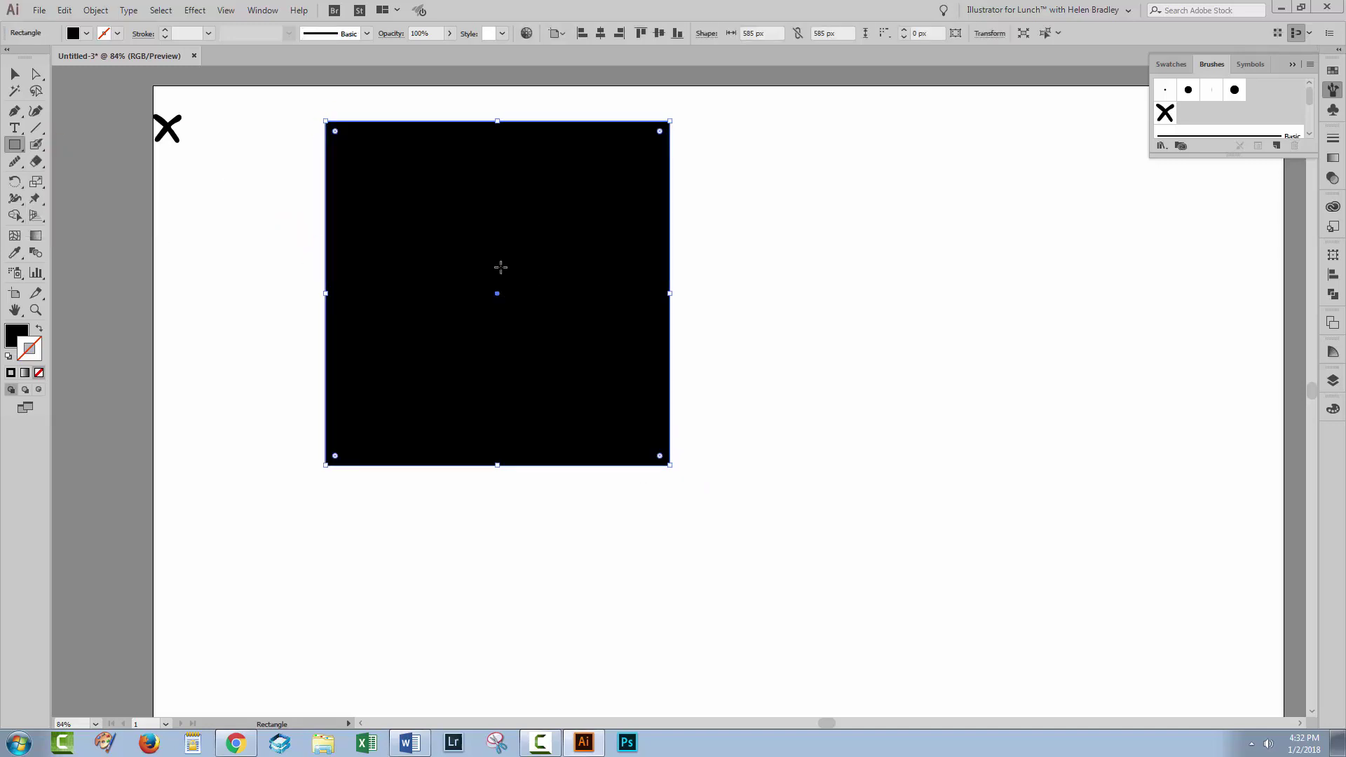
{"action": "left_click", "coordinate": [39, 330]}
{"action": "left_click", "coordinate": [29, 348]}
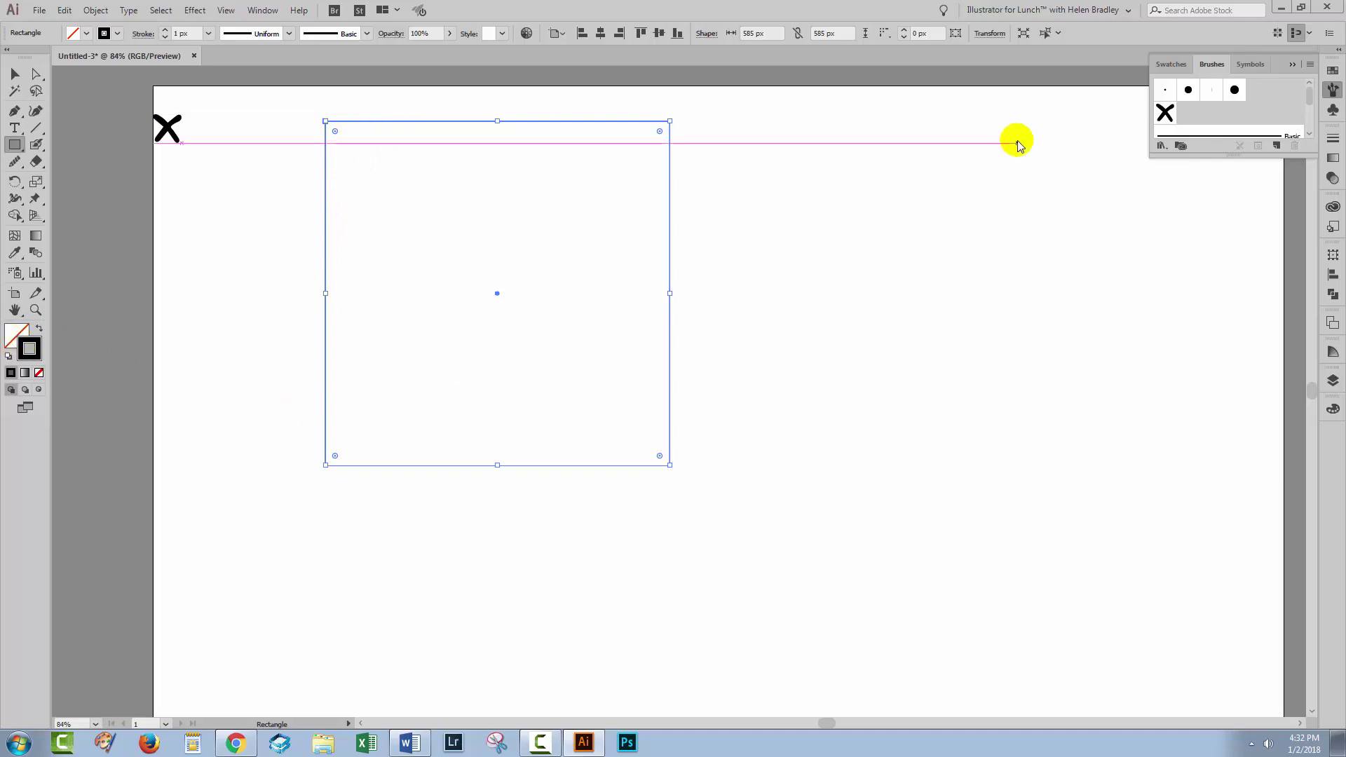
{"action": "left_click", "coordinate": [1165, 113]}
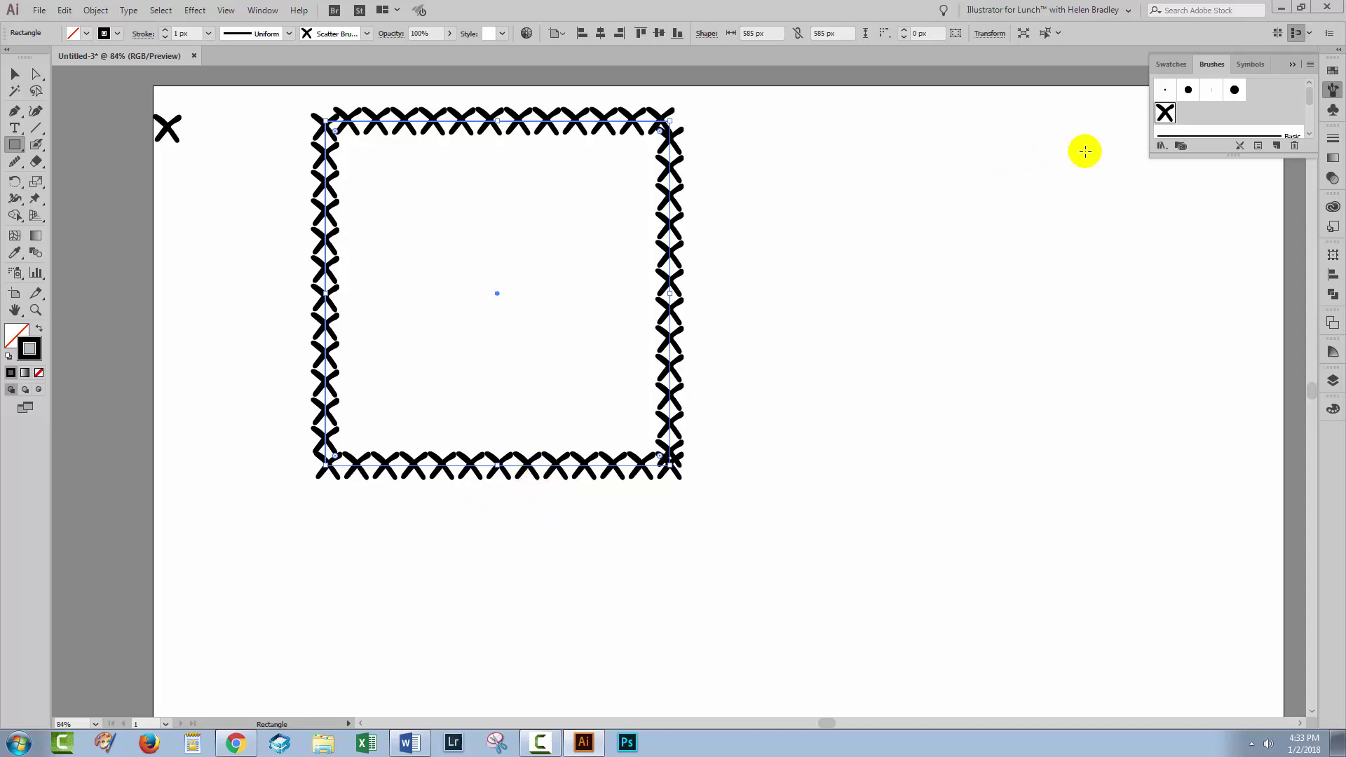
Step: In Scatter Brush 1 options, set Size to Random from 90% to 100%
{"action": "double_click", "coordinate": [1166, 113]}
{"action": "mouse_move", "coordinate": [1020, 218]}
{"action": "left_mouse_down"}
{"action": "mouse_move", "coordinate": [886, 236]}
{"action": "mouse_move", "coordinate": [898, 243]}
{"action": "left_mouse_up"}
{"action": "left_click", "coordinate": [797, 315]}
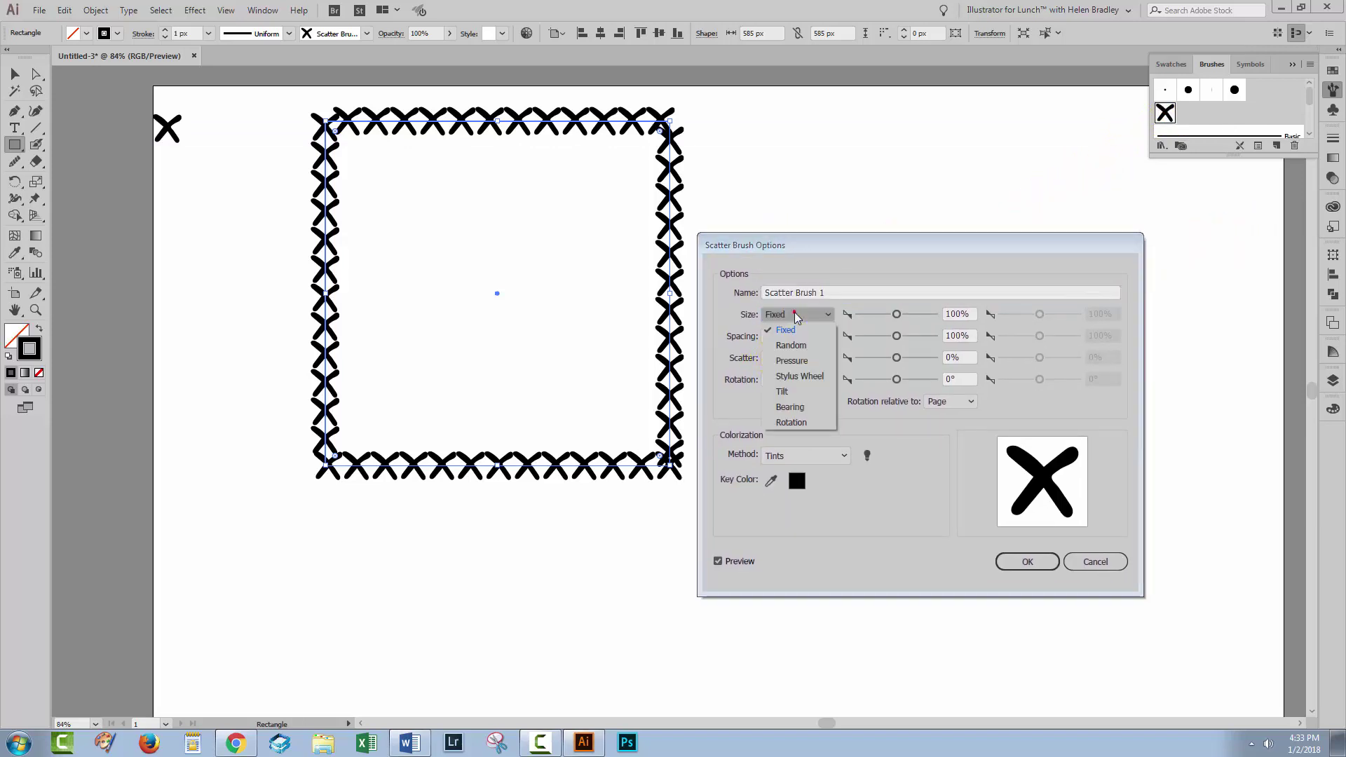
{"action": "left_click", "coordinate": [793, 351]}
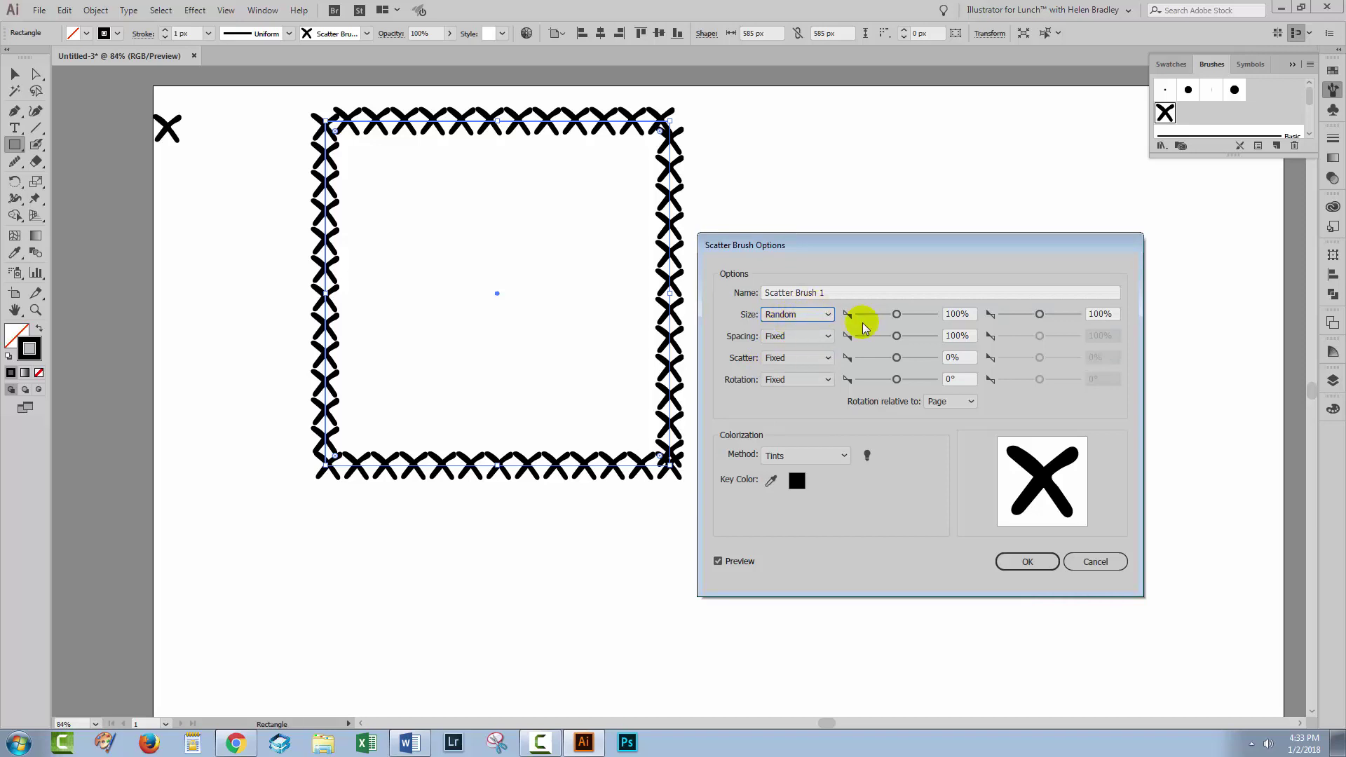
{"action": "left_click", "coordinate": [970, 313]}
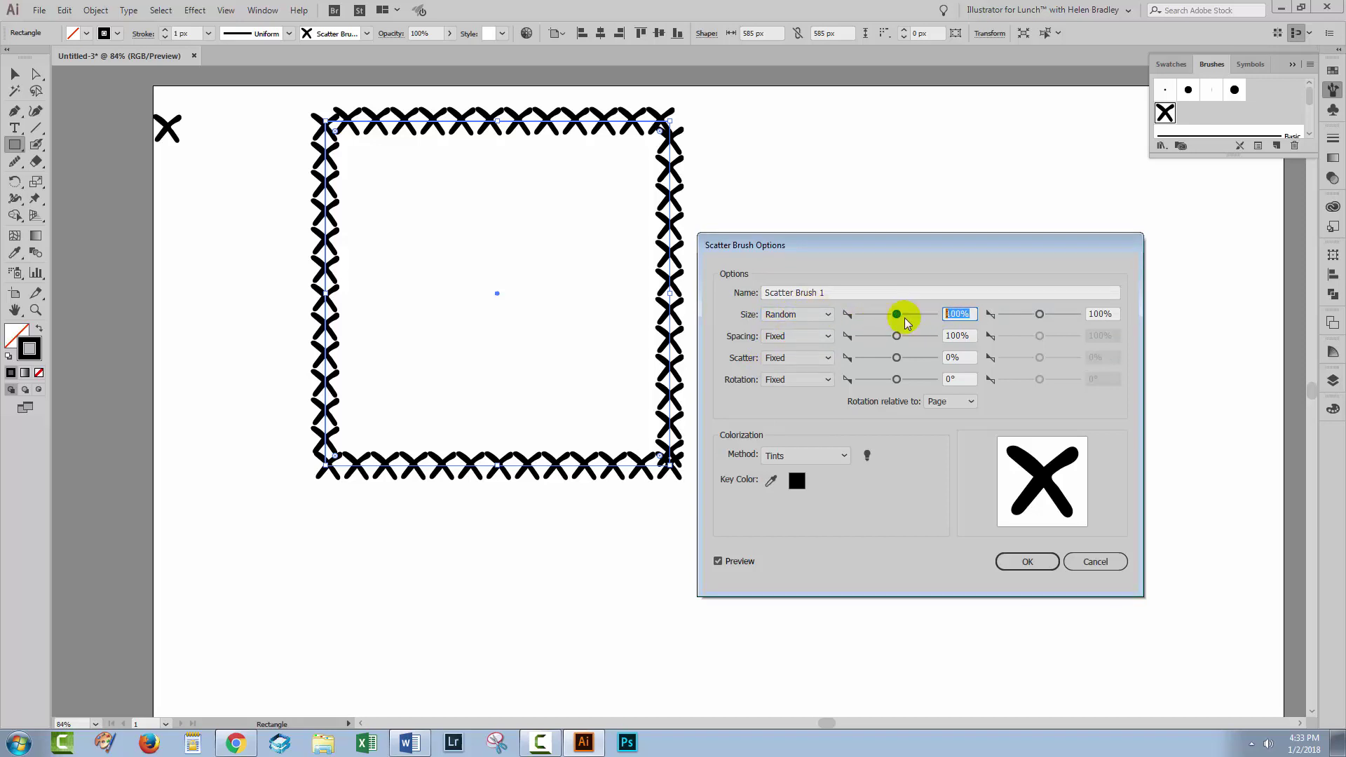
{"action": "type", "text": "90"}
{"action": "key", "text": "Tab"}
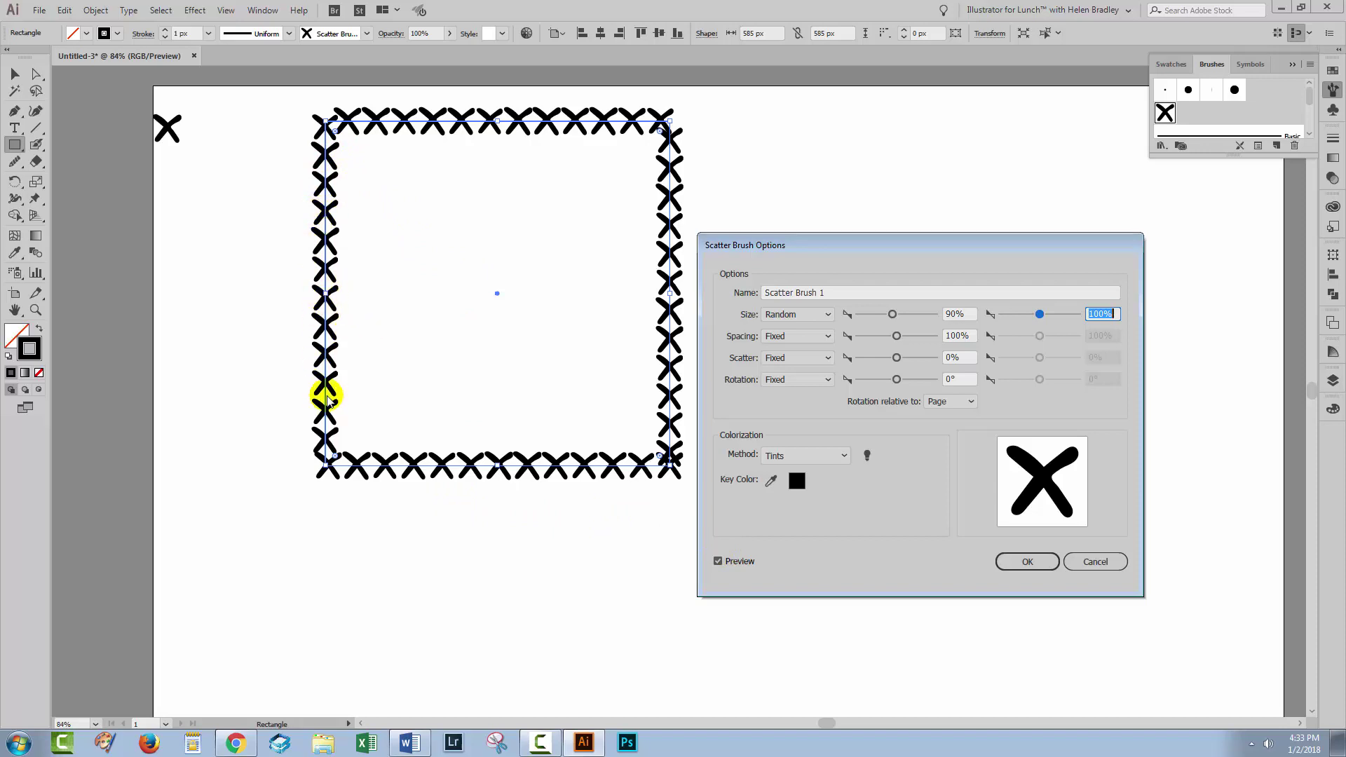
Step: Set Spacing to Random from 90% to 110%
{"action": "left_click", "coordinate": [822, 336]}
{"action": "left_click", "coordinate": [792, 366]}
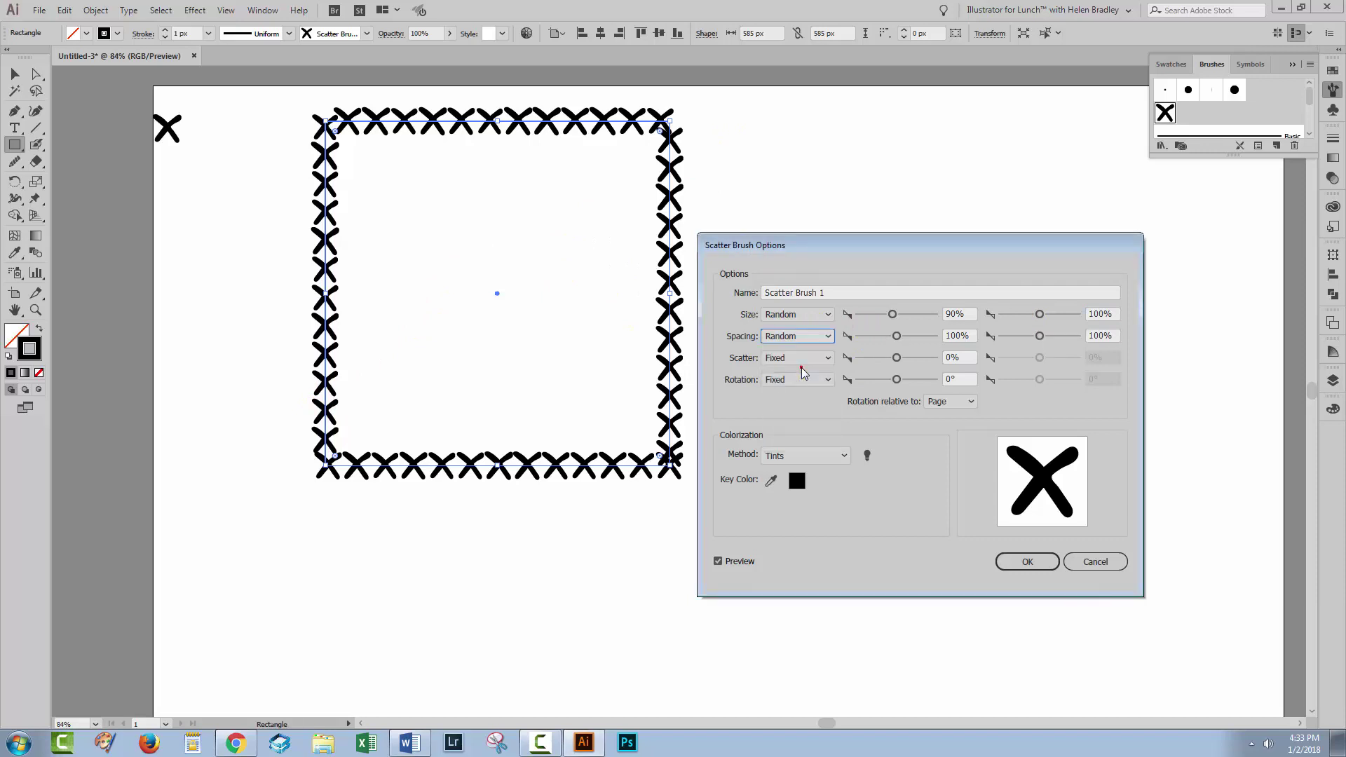
{"action": "left_click", "coordinate": [956, 336]}
{"action": "key", "text": "shift+Down"}
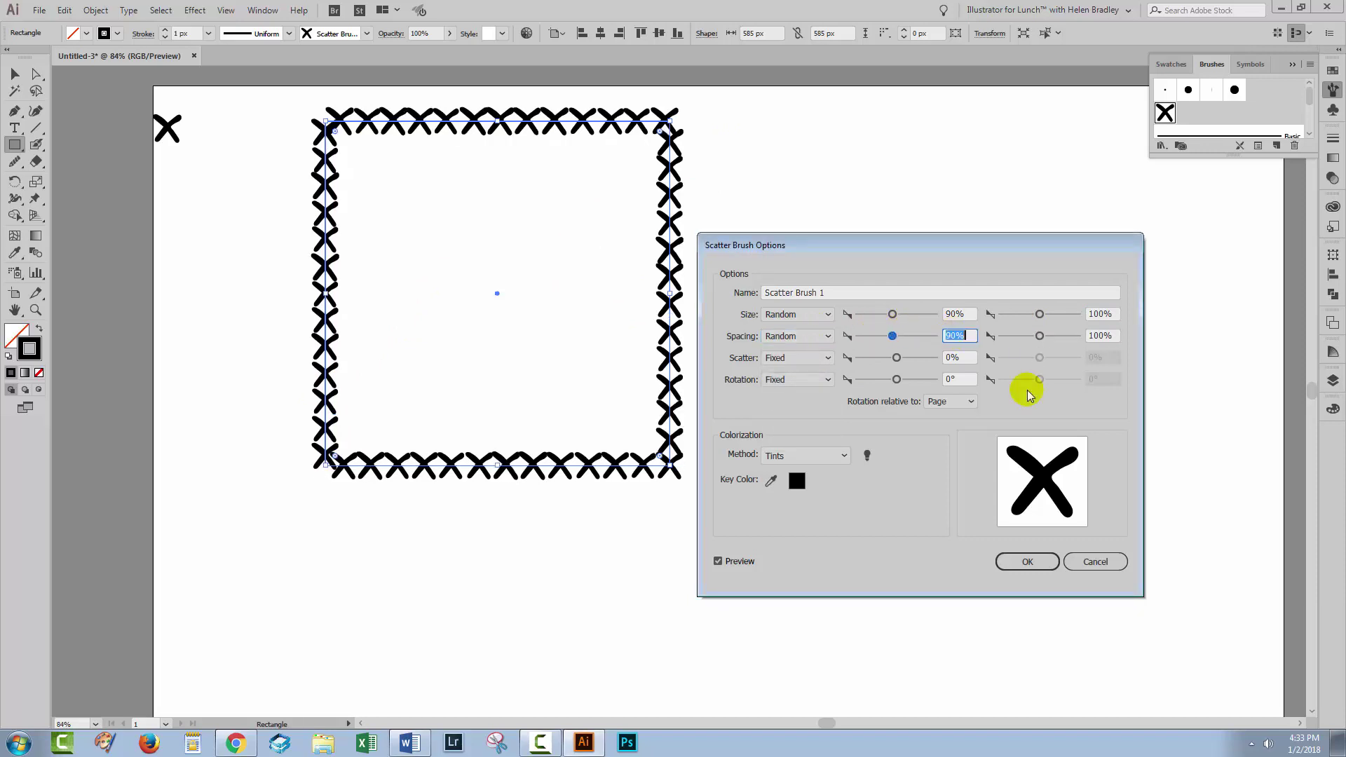
{"action": "left_click", "coordinate": [1106, 335]}
{"action": "key", "text": "shift+Up"}
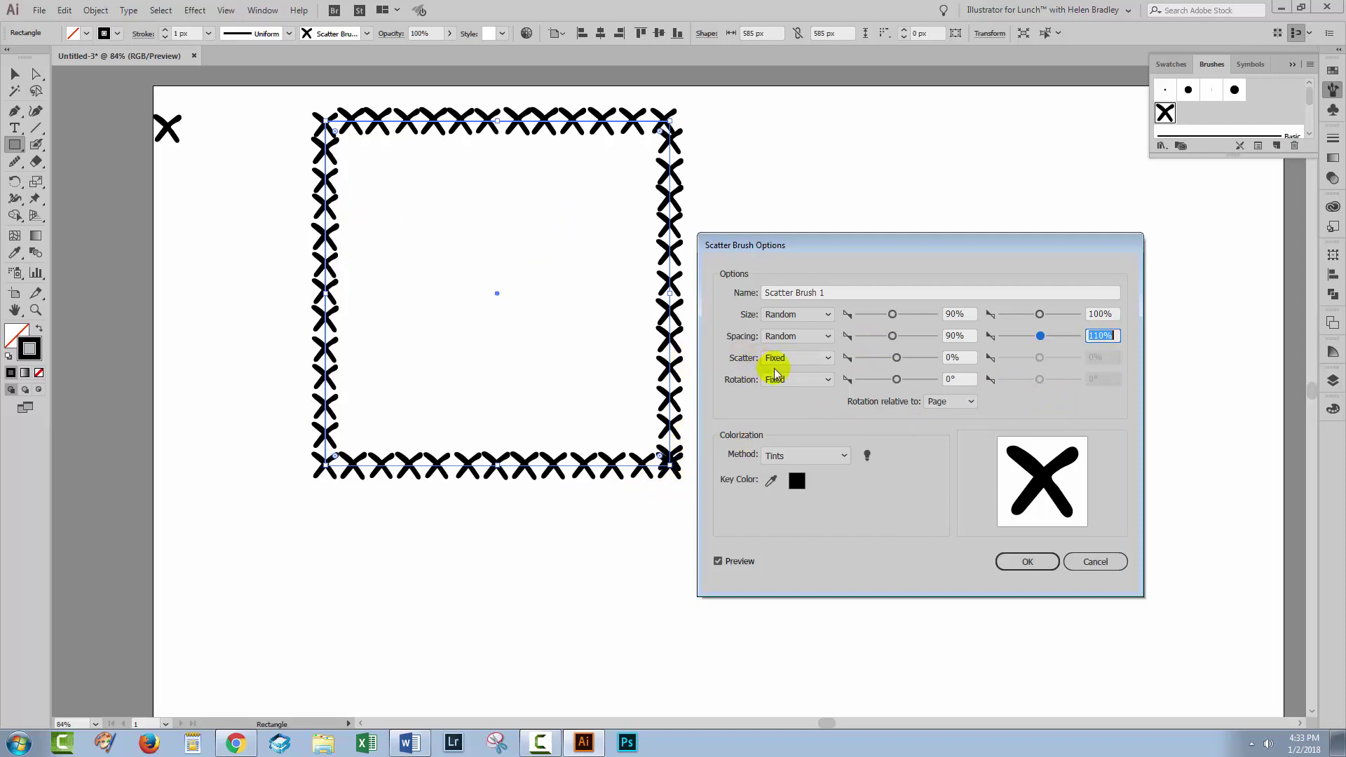
Step: Set Scatter to Random from -10% to 10%
{"action": "left_click", "coordinate": [797, 356]}
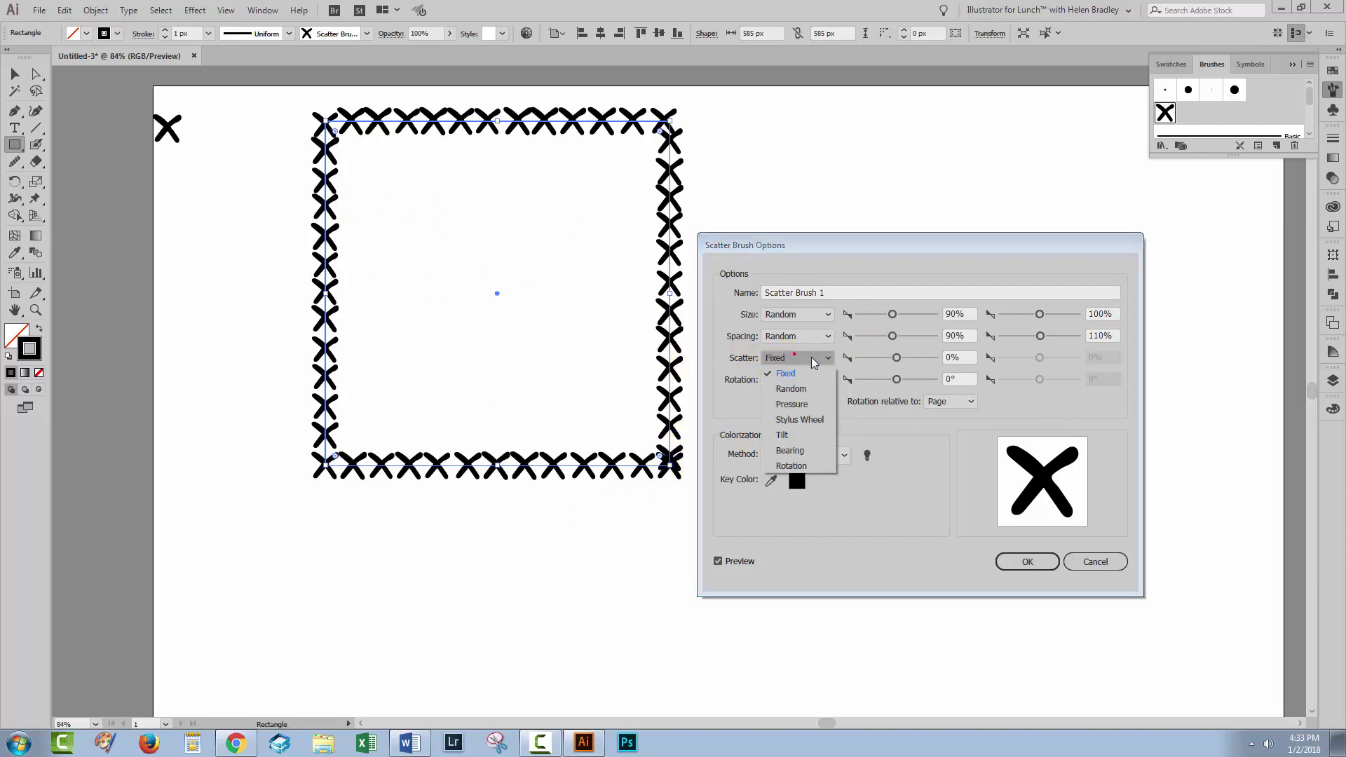
{"action": "left_click", "coordinate": [803, 393]}
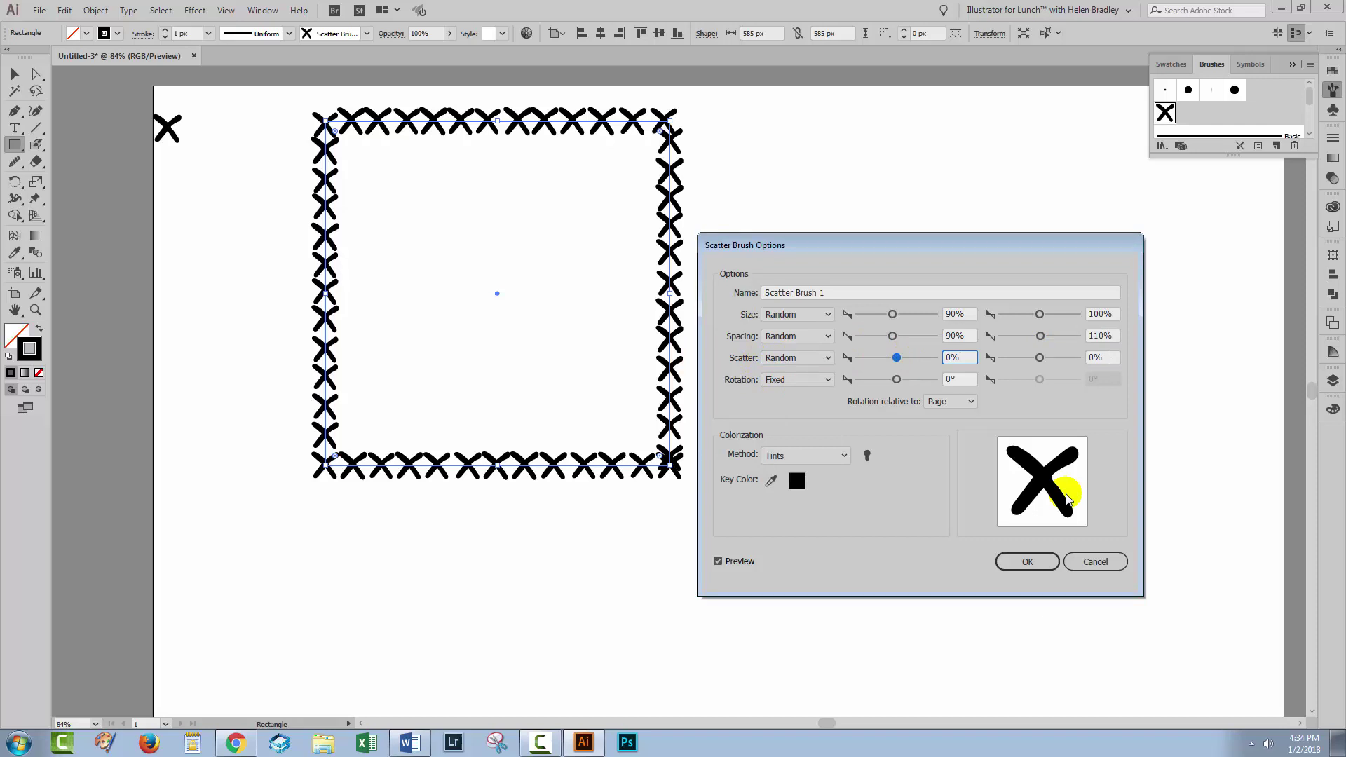
{"action": "key", "text": "shift+Down"}
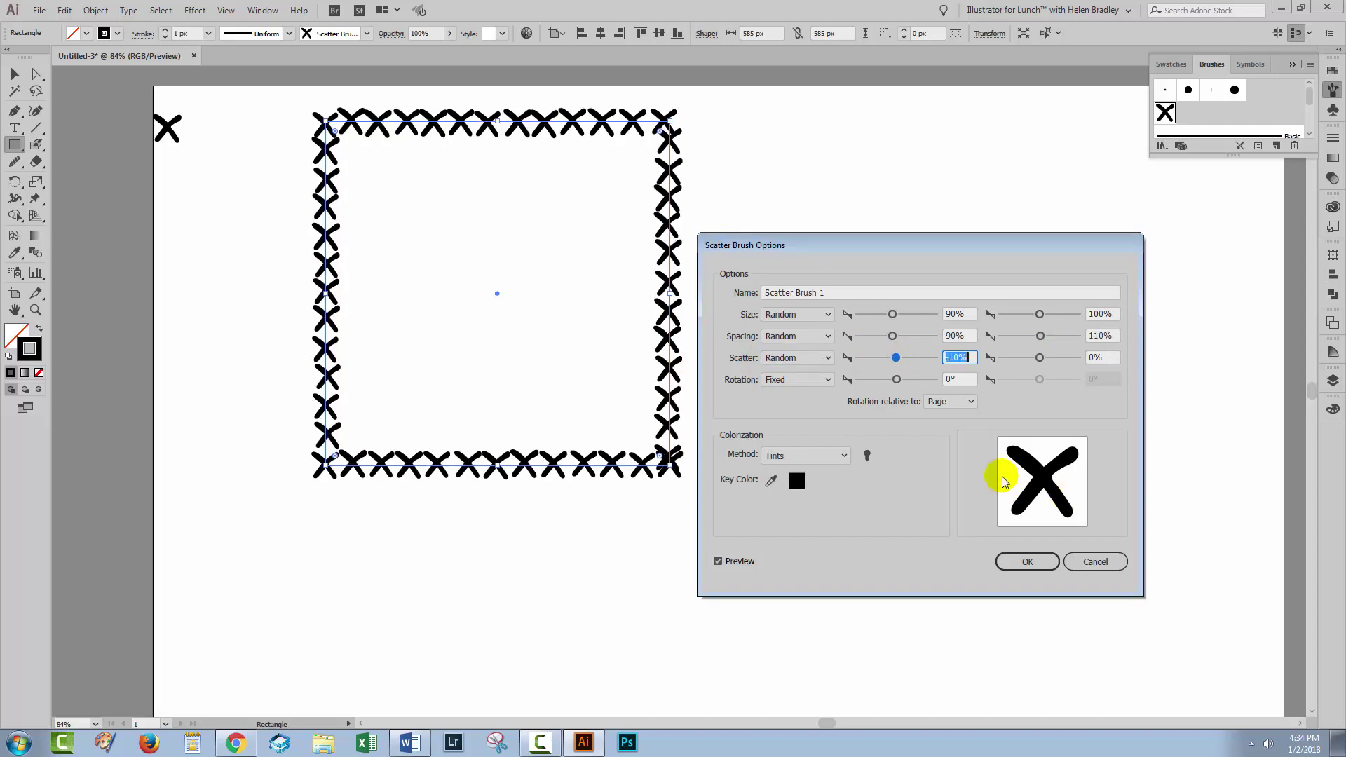
{"action": "left_click", "coordinate": [960, 358]}
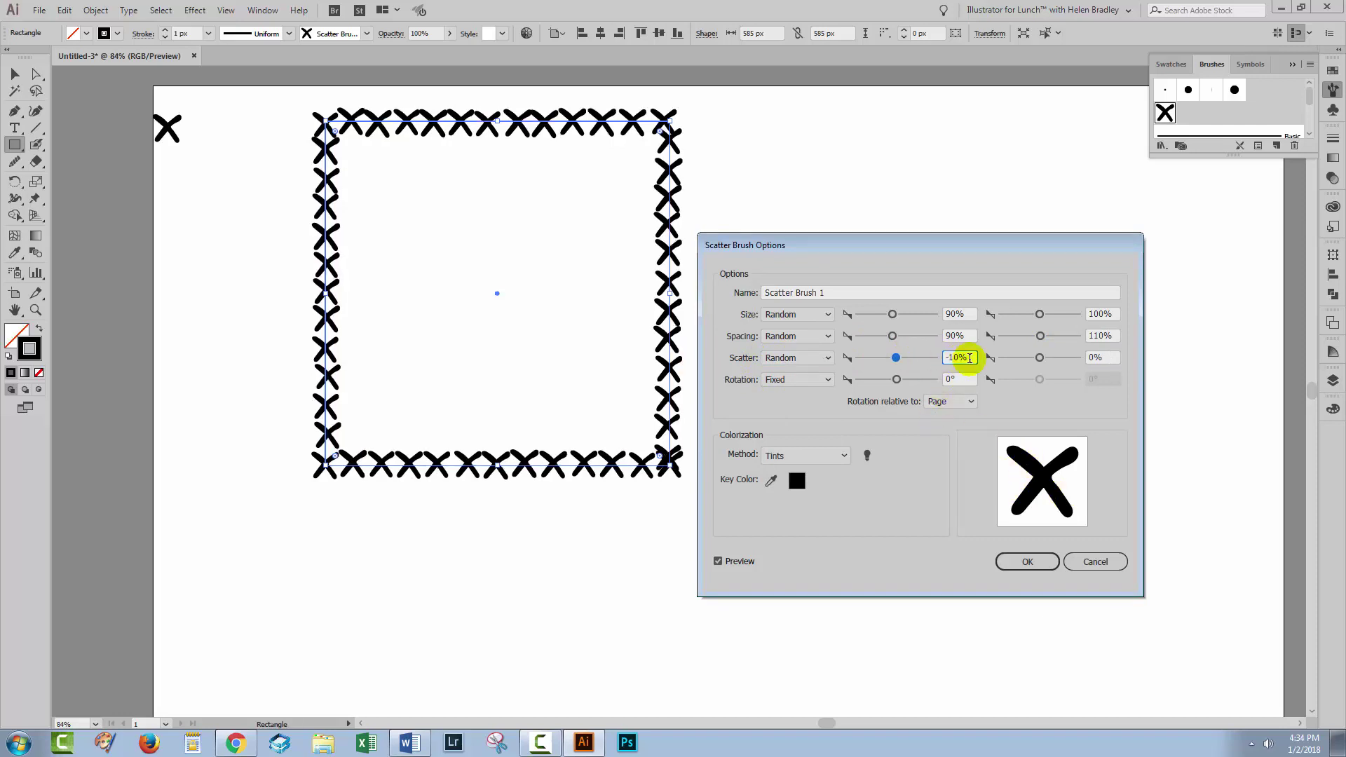
{"action": "left_click", "coordinate": [1098, 358]}
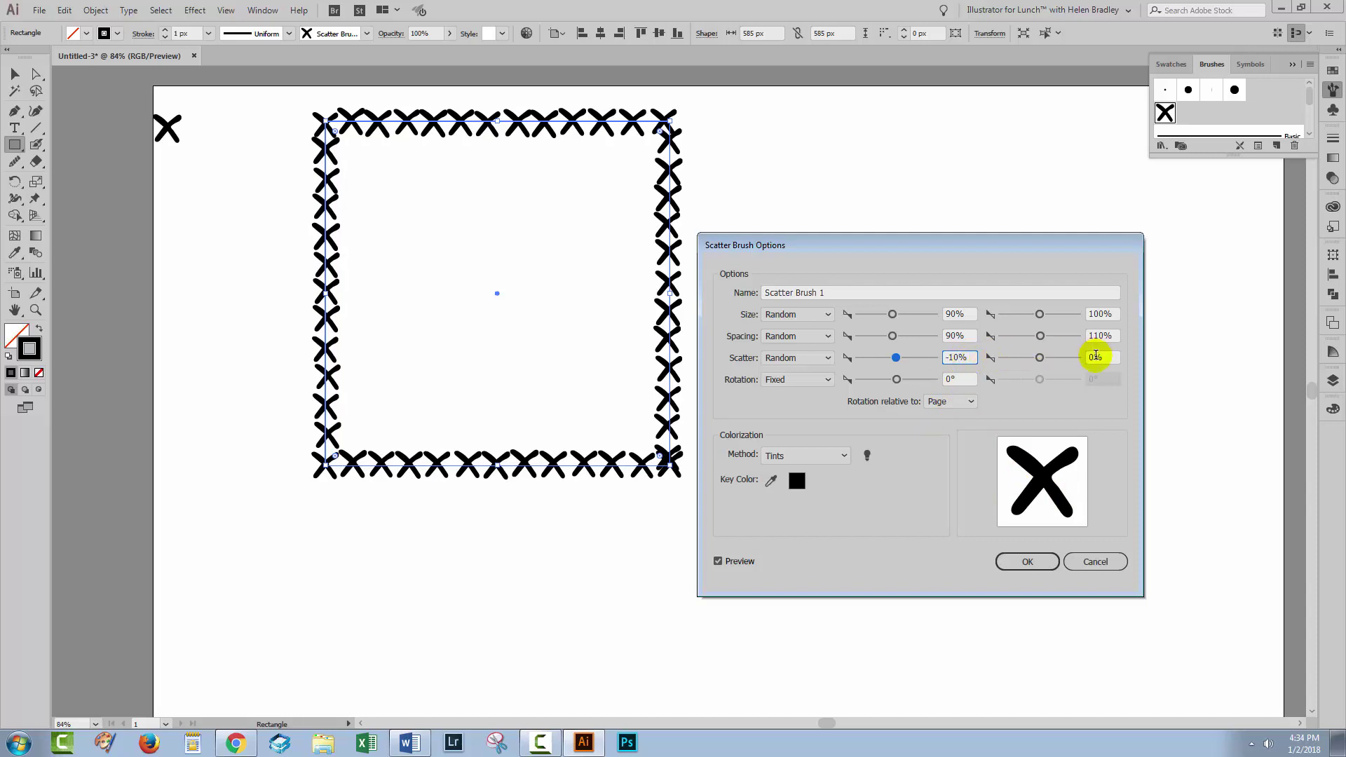
{"action": "type", "text": "10"}
{"action": "key", "text": "Tab"}
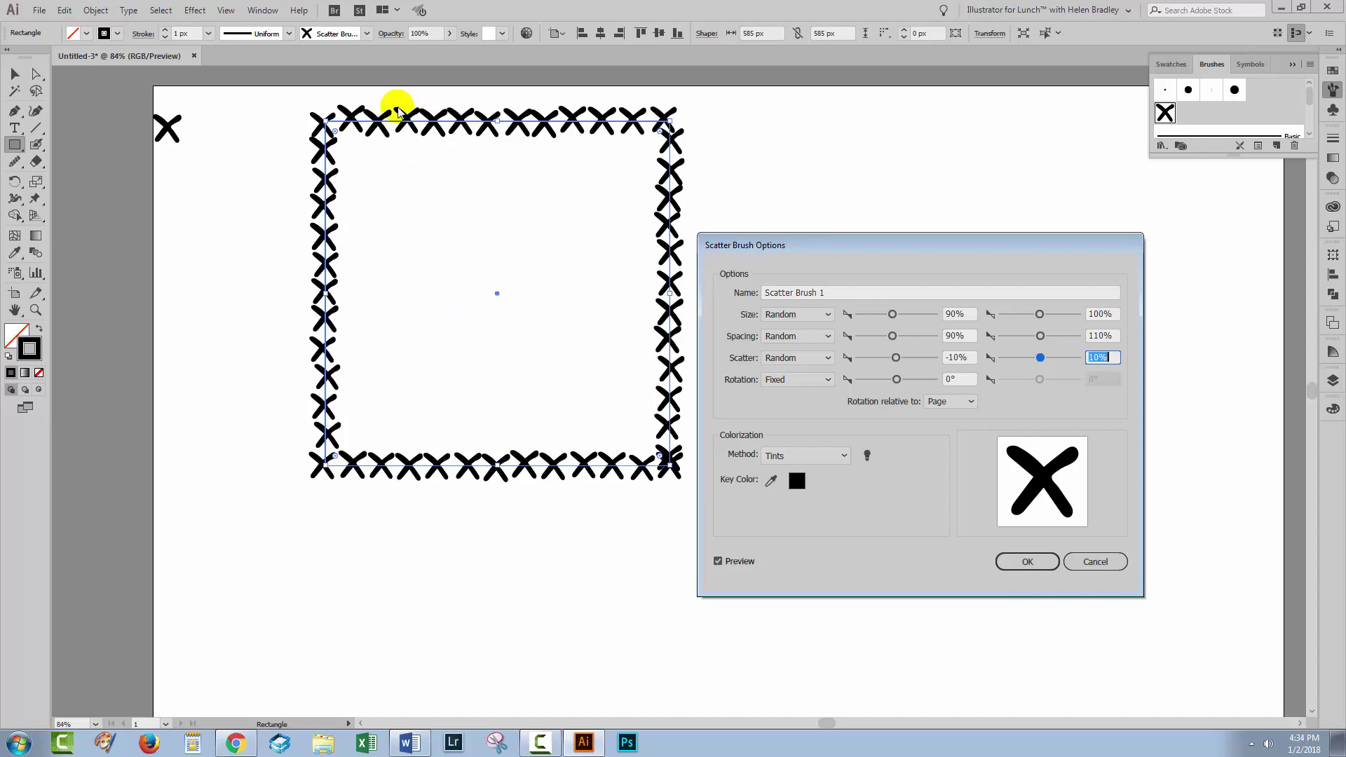
Step: Set Rotation to Random from -10° to 10°
{"action": "left_click", "coordinate": [771, 382]}
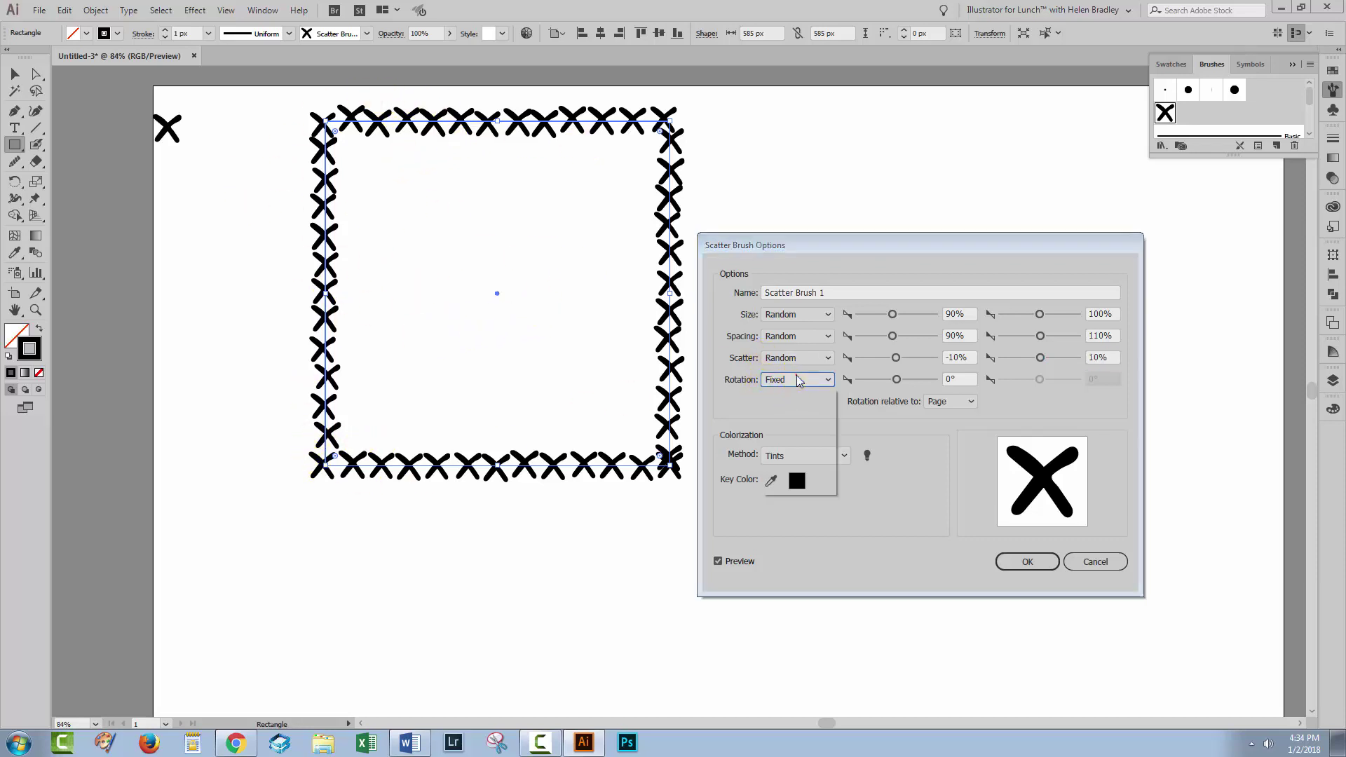
{"action": "left_click", "coordinate": [796, 412]}
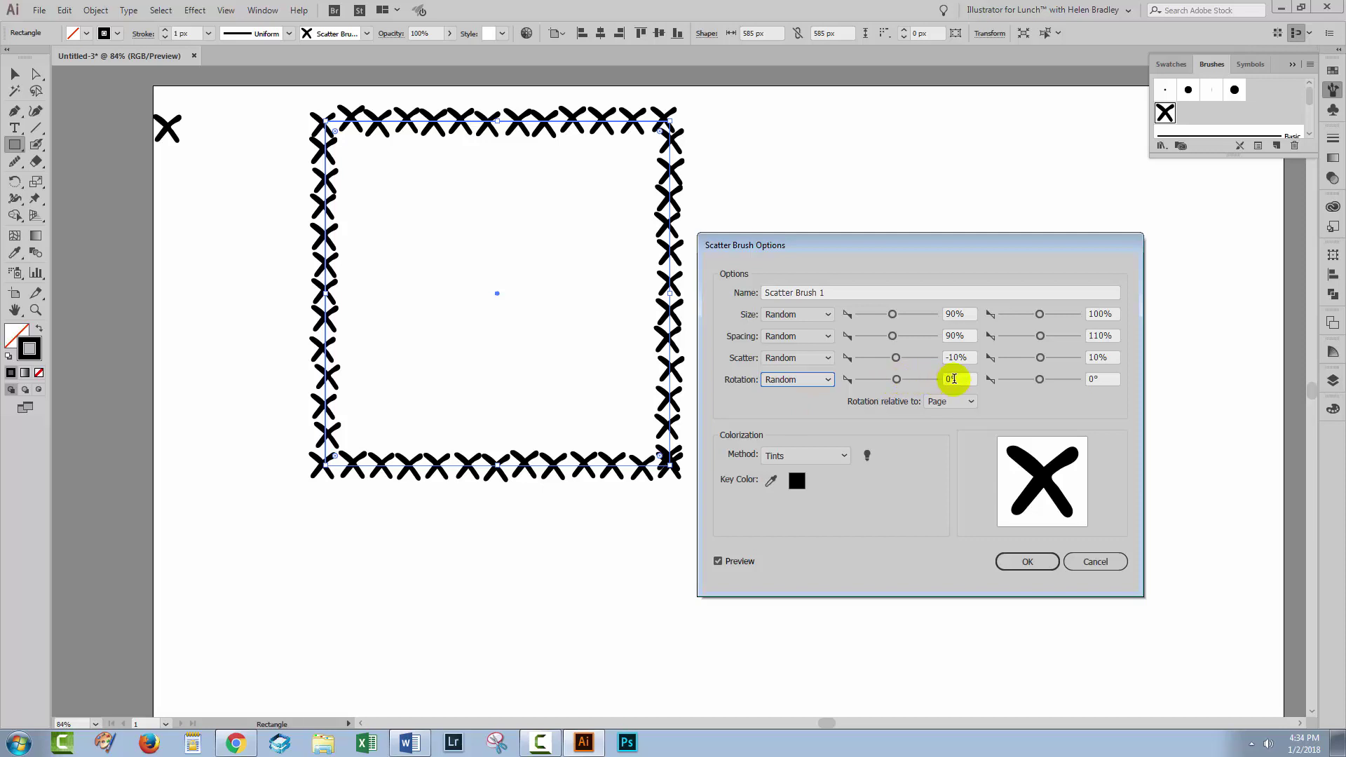
{"action": "left_click", "coordinate": [954, 379]}
{"action": "key", "text": "shift+Down"}
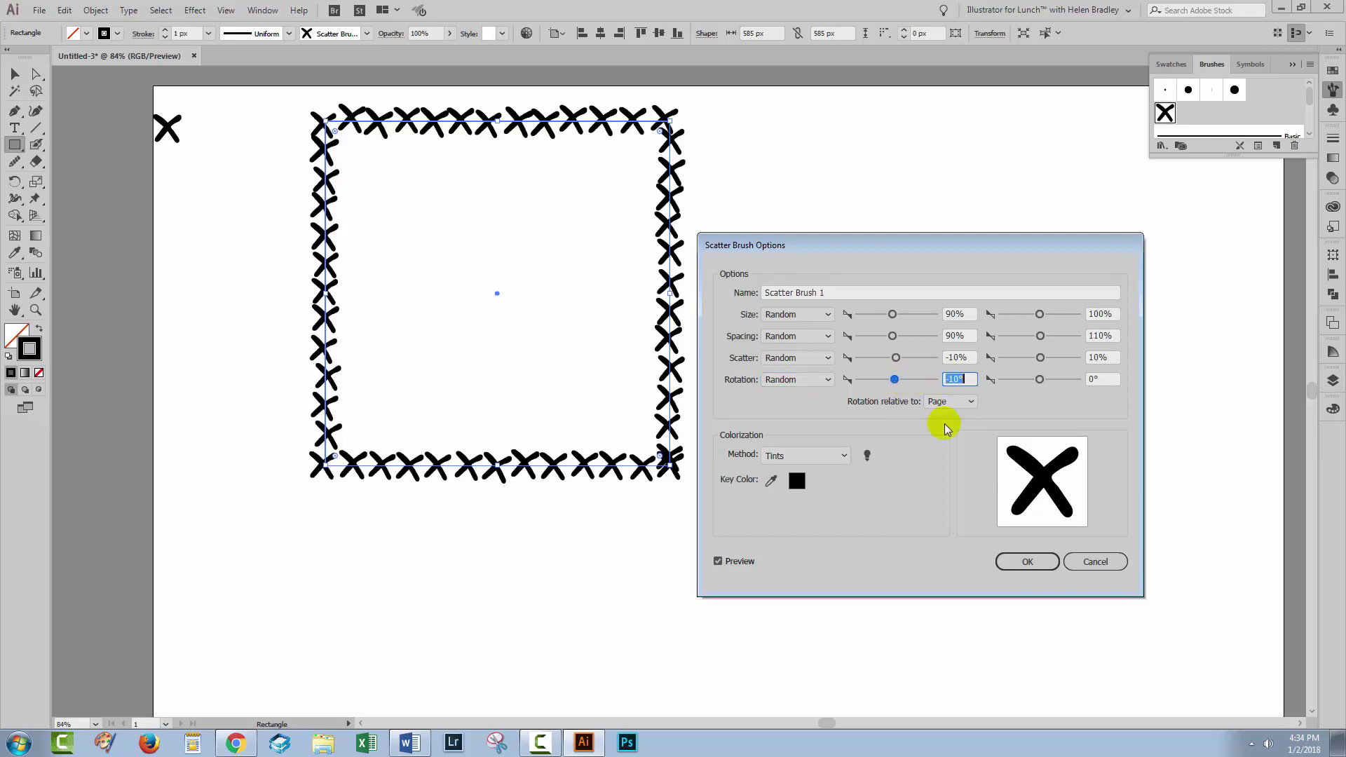
{"action": "left_click", "coordinate": [1096, 380]}
{"action": "key", "text": "shift+Up"}
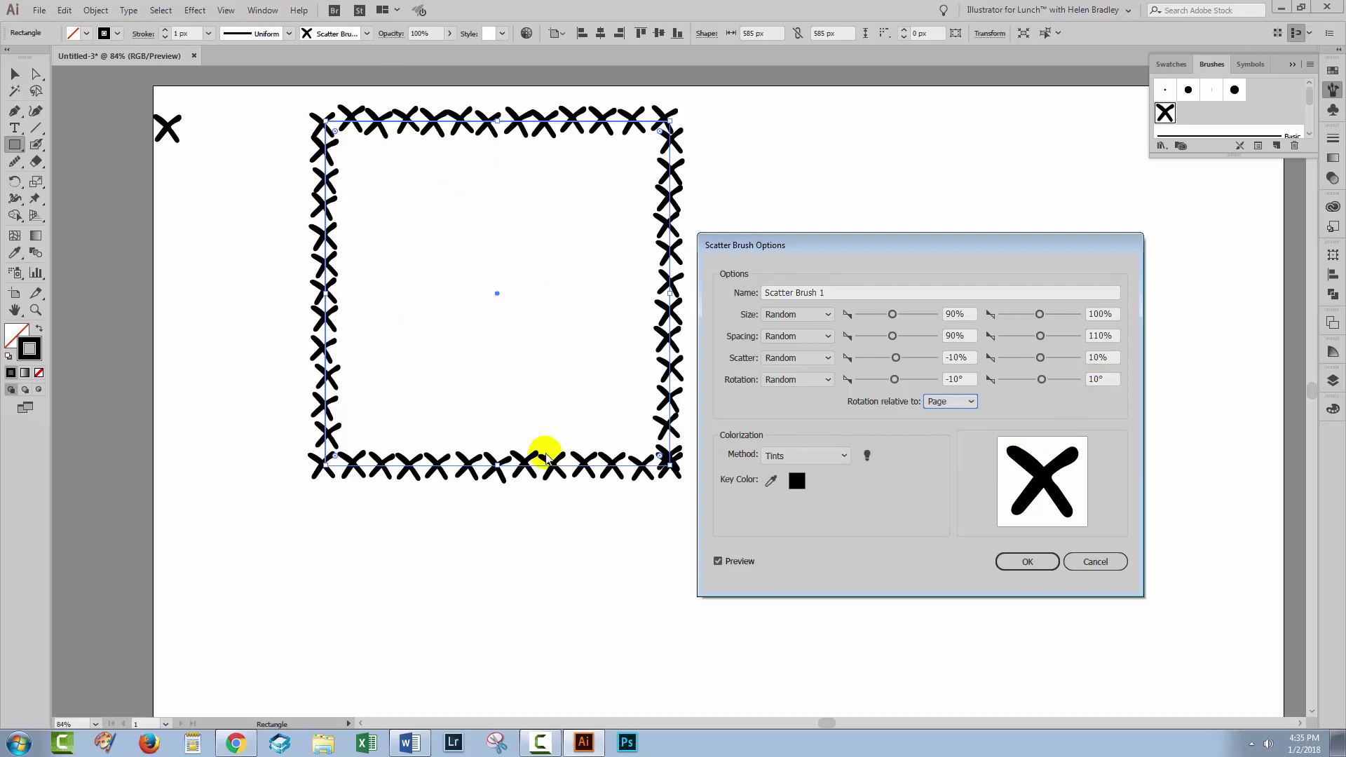
Step: Make rotation relative to Page after comparing with Path, and accept the brush settings
{"action": "left_click", "coordinate": [937, 403]}
{"action": "left_click", "coordinate": [943, 434]}
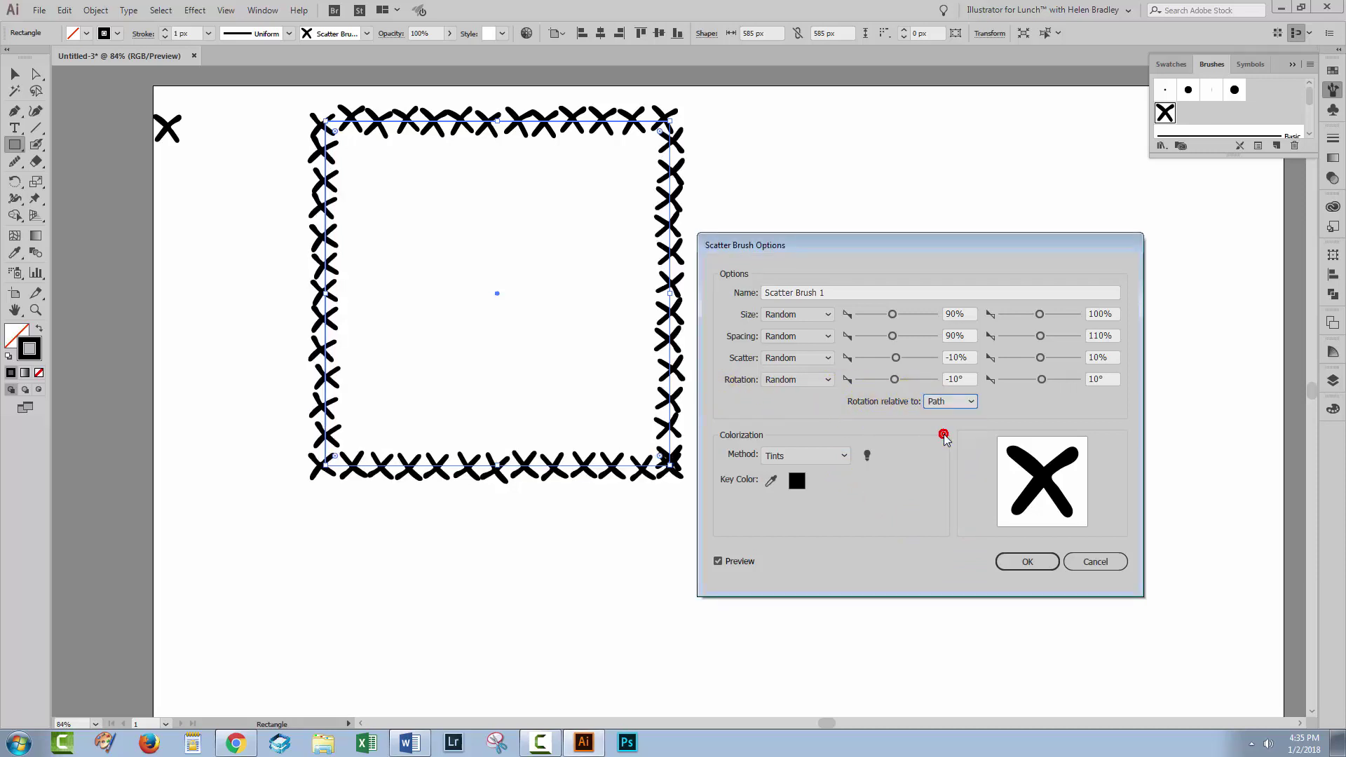
{"action": "left_click", "coordinate": [950, 404]}
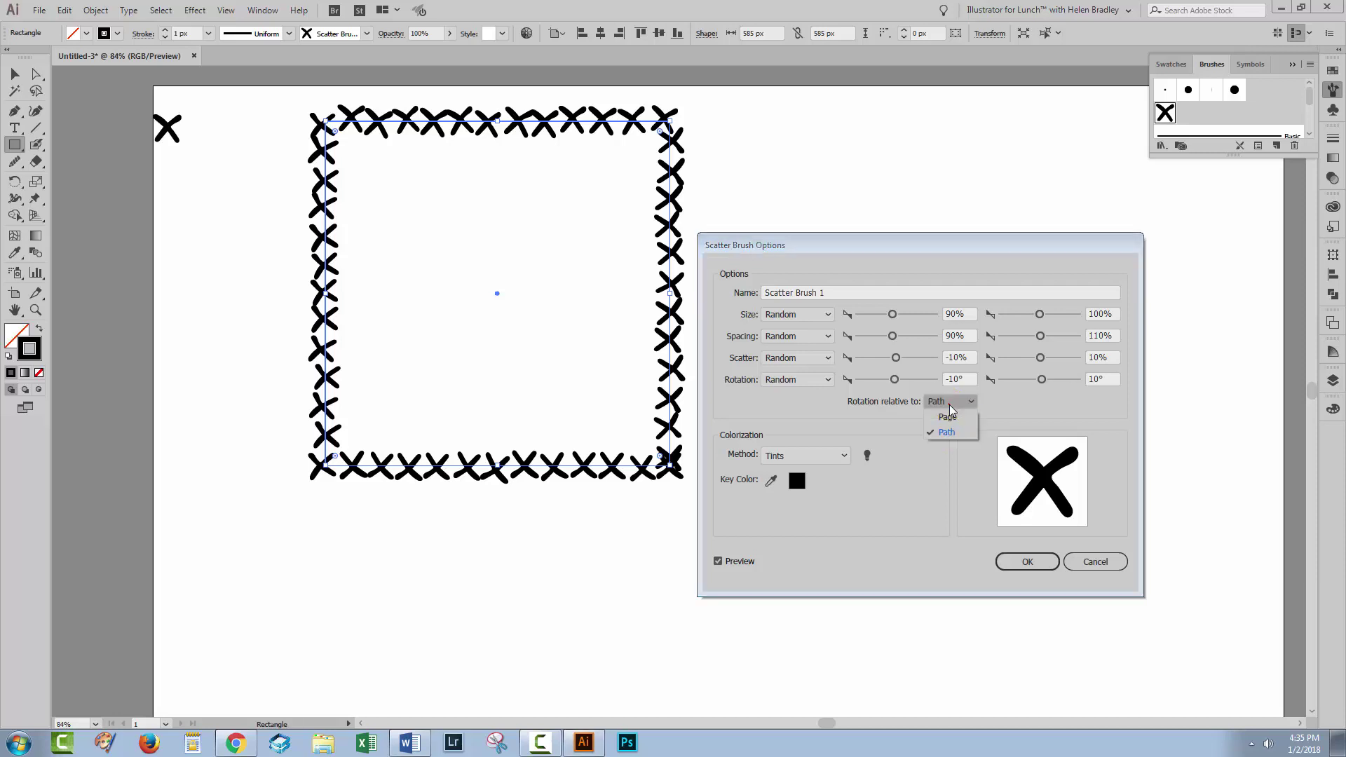
{"action": "left_click", "coordinate": [943, 418]}
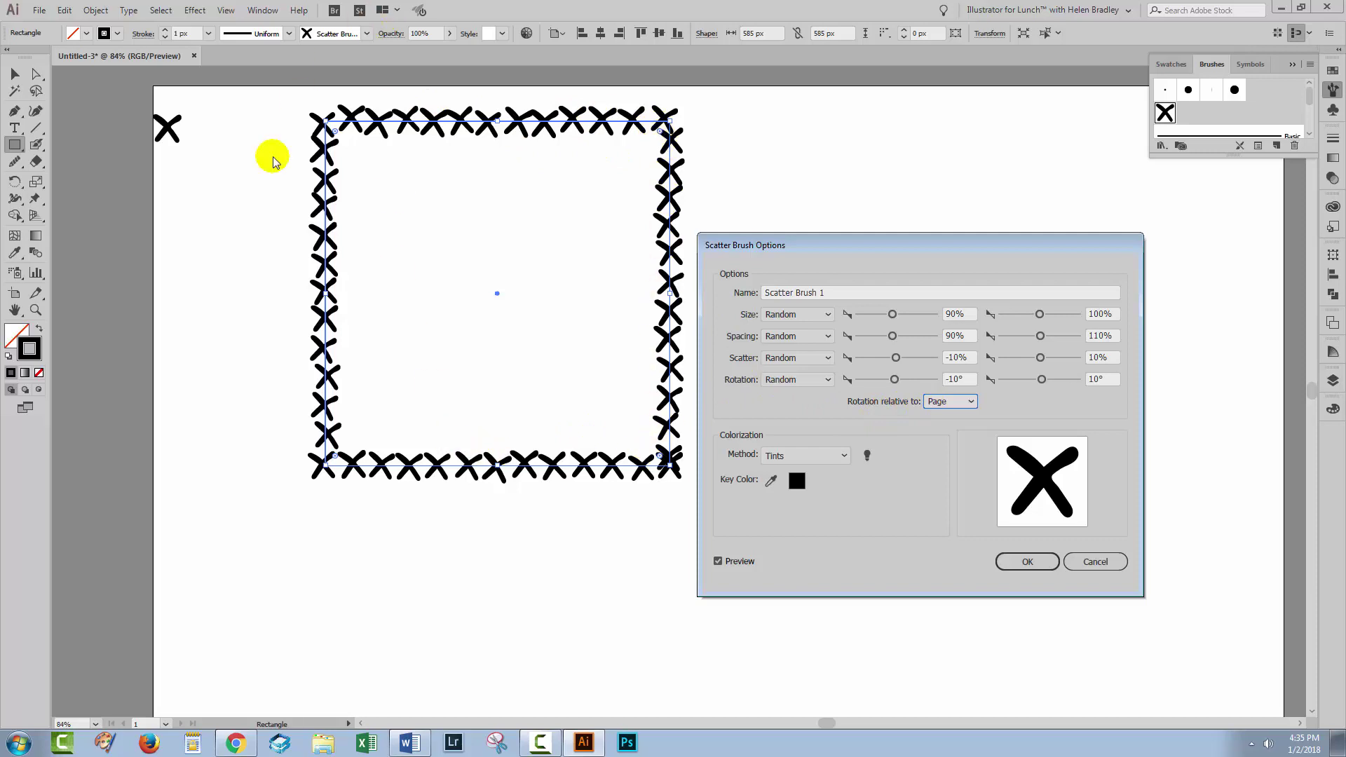
{"action": "left_click", "coordinate": [952, 403]}
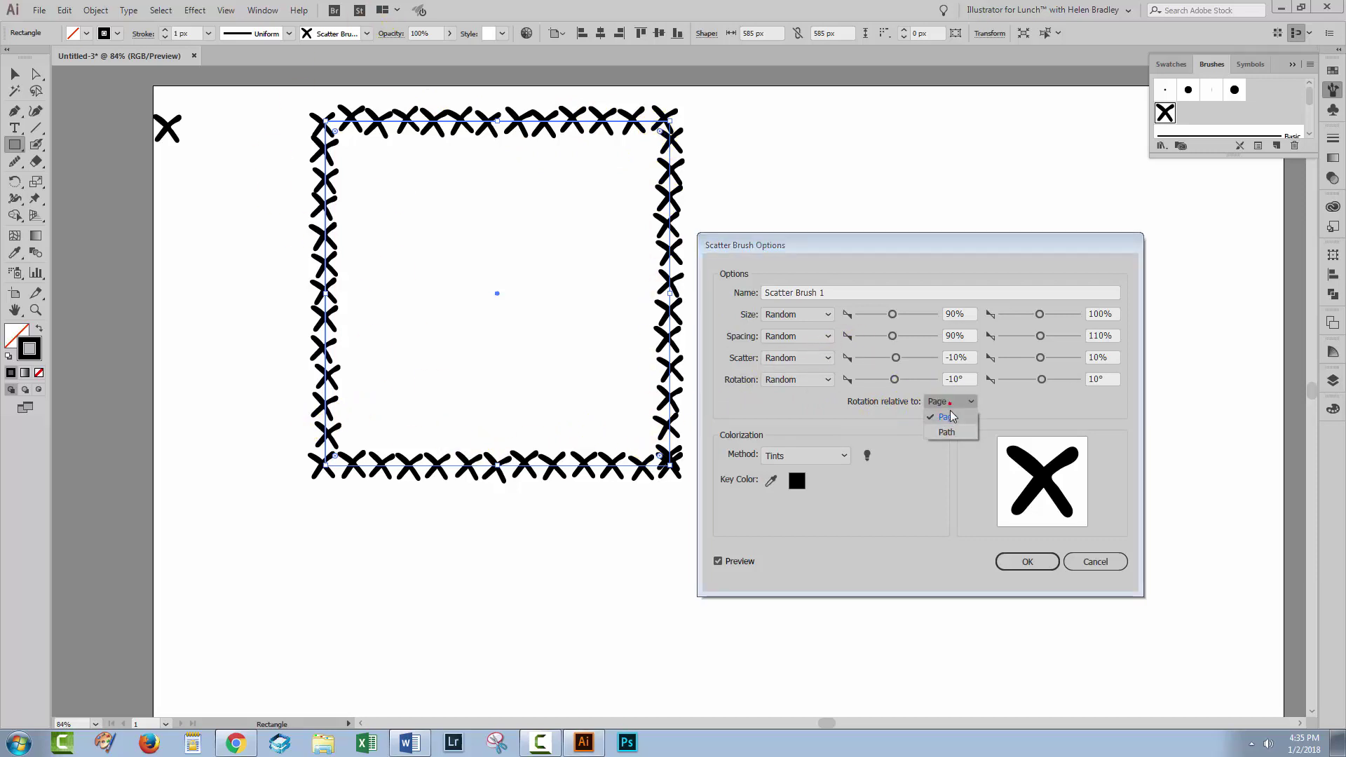
{"action": "left_click", "coordinate": [949, 438]}
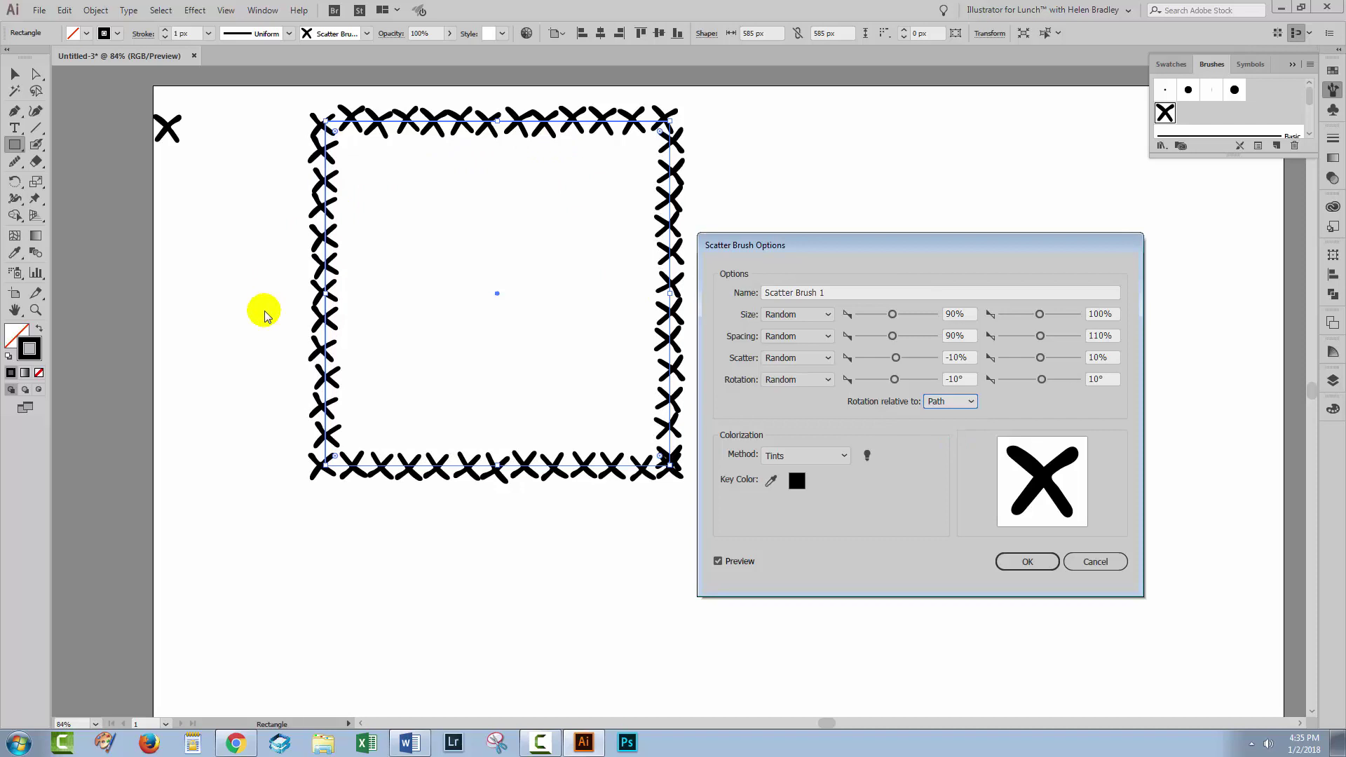
{"action": "left_click", "coordinate": [951, 403]}
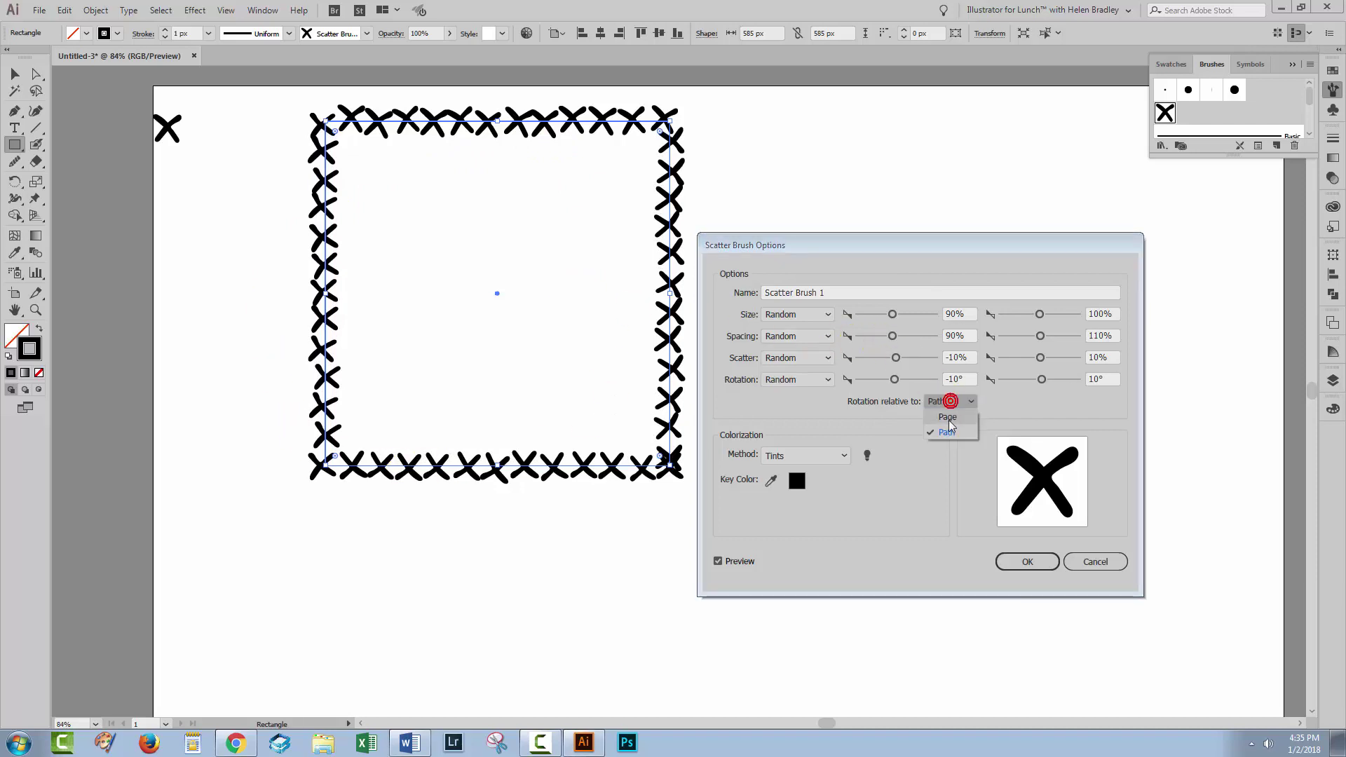
{"action": "left_click", "coordinate": [945, 419]}
{"action": "left_click", "coordinate": [1013, 570]}
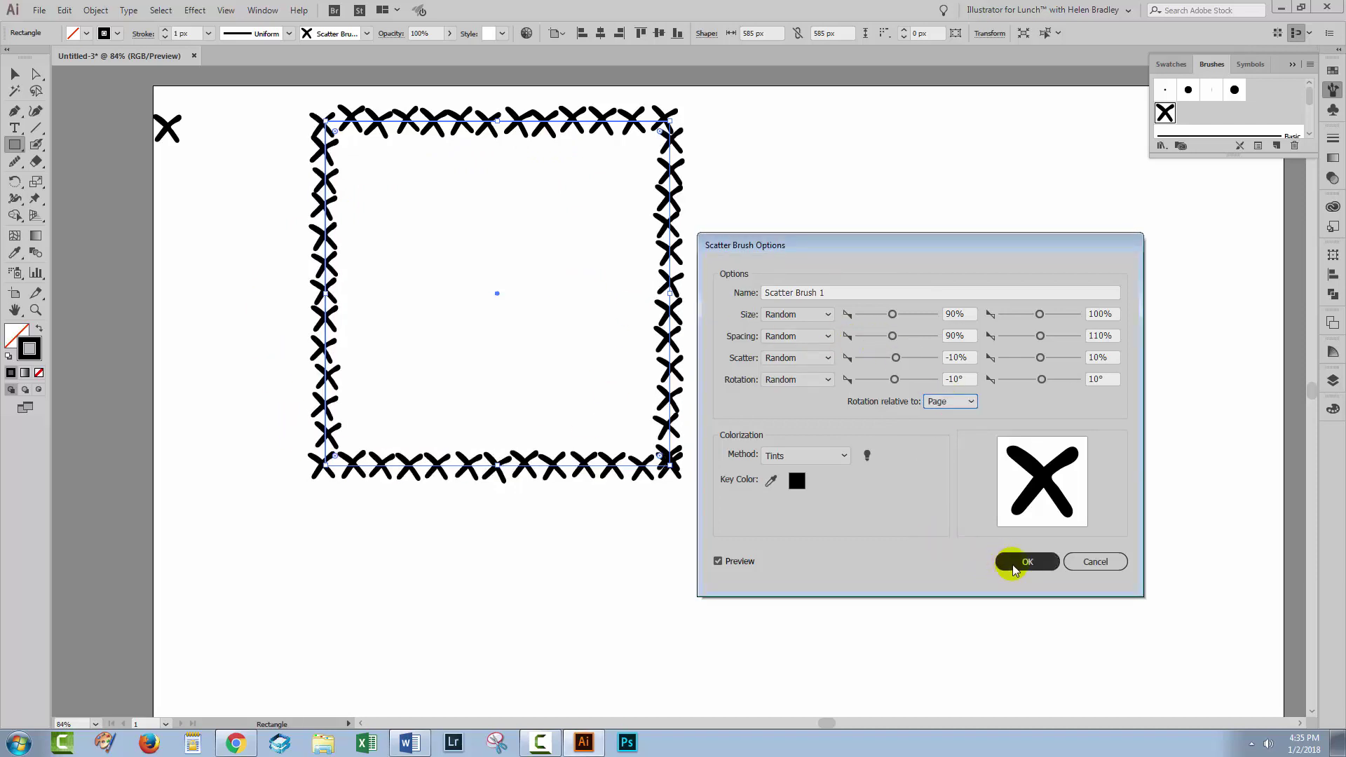
Step: Apply the updated brush to the square's stroke and enlarge it to 583.5 × 561.5 px
{"action": "left_click", "coordinate": [658, 390]}
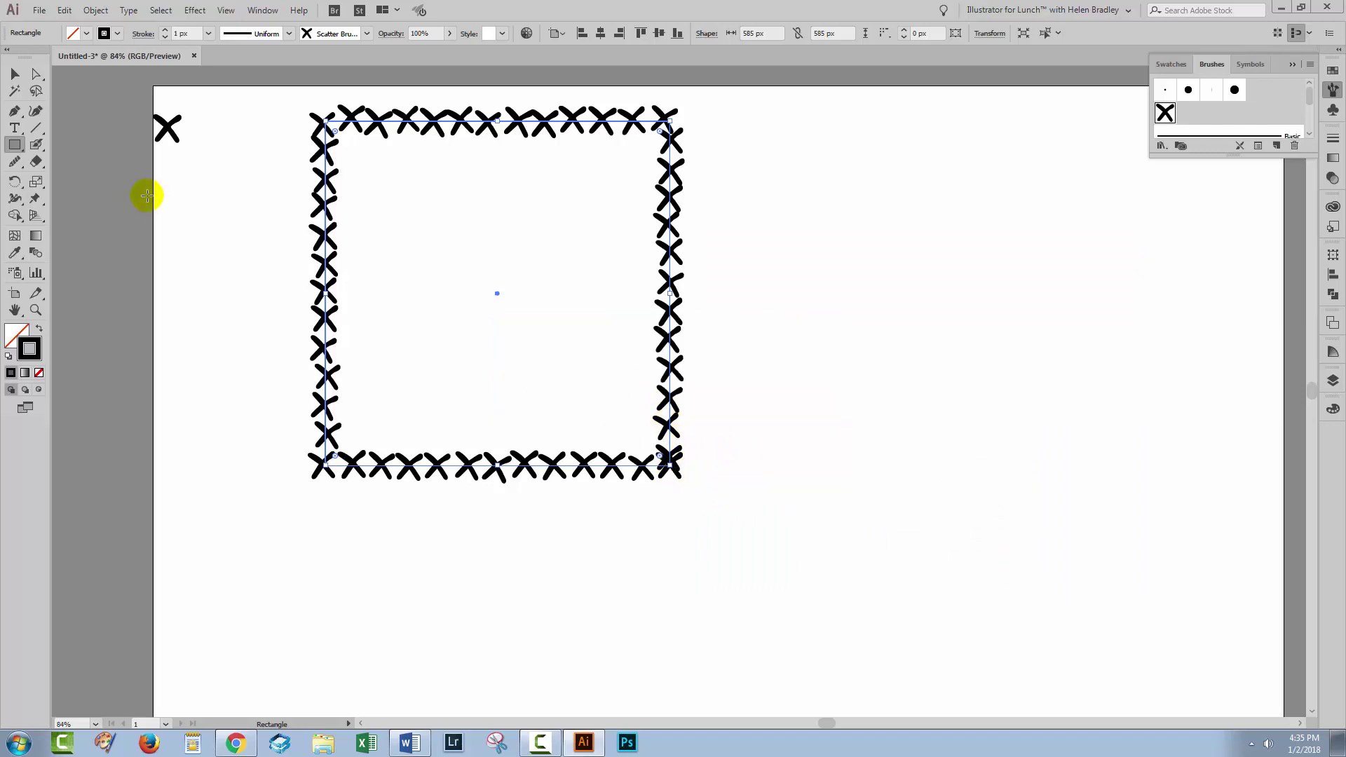
{"action": "left_click", "coordinate": [14, 74]}
{"action": "left_click", "coordinate": [607, 452]}
{"action": "left_click", "coordinate": [615, 460]}
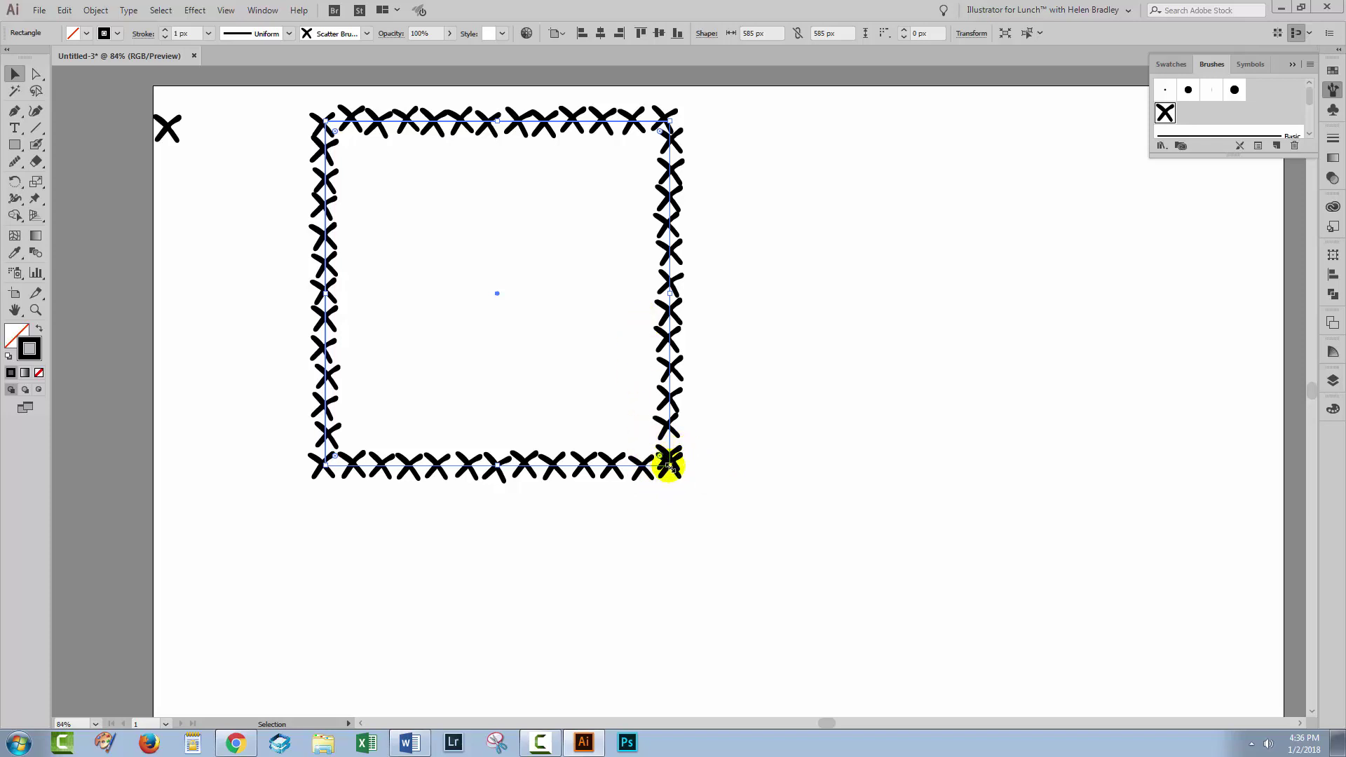
{"action": "left_click_drag", "start_coordinate": [670, 463], "coordinate": [647, 414]}
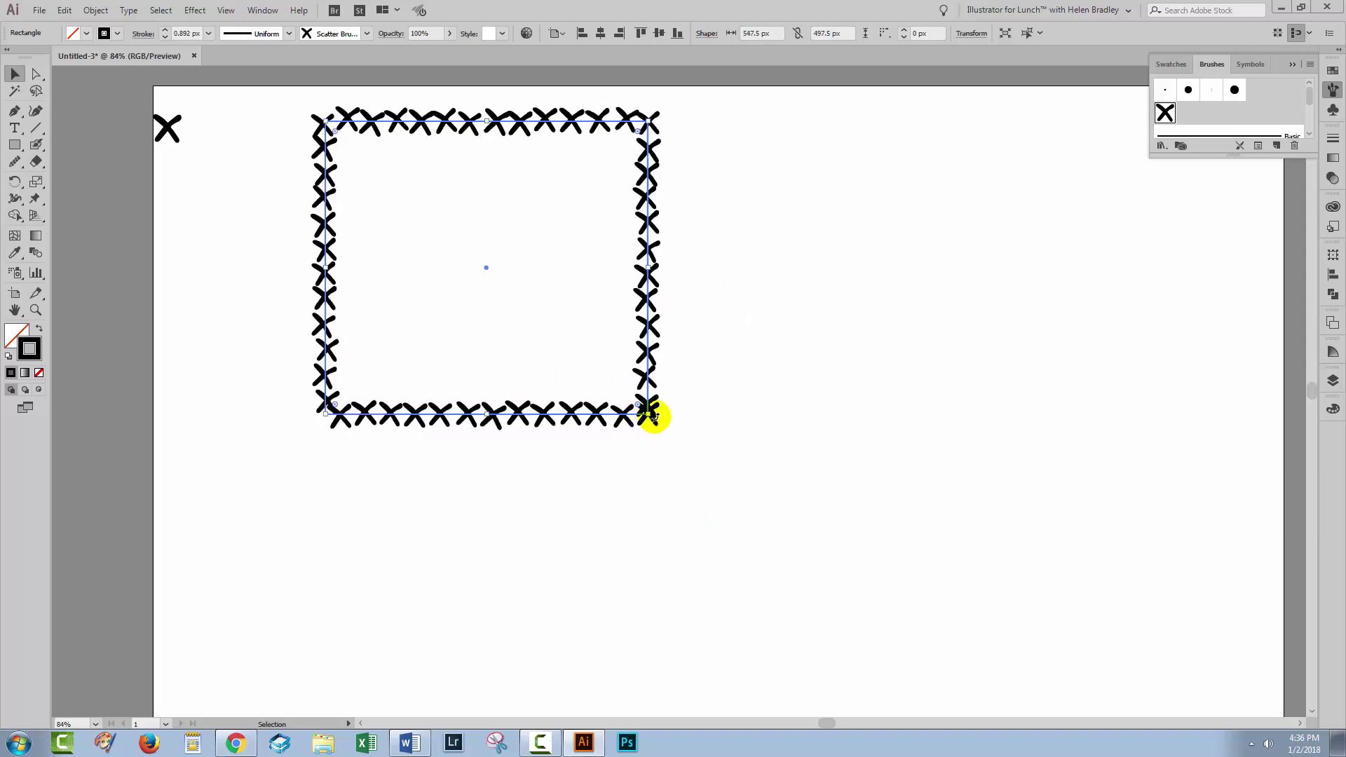
{"action": "left_click_drag", "start_coordinate": [647, 414], "coordinate": [670, 452]}
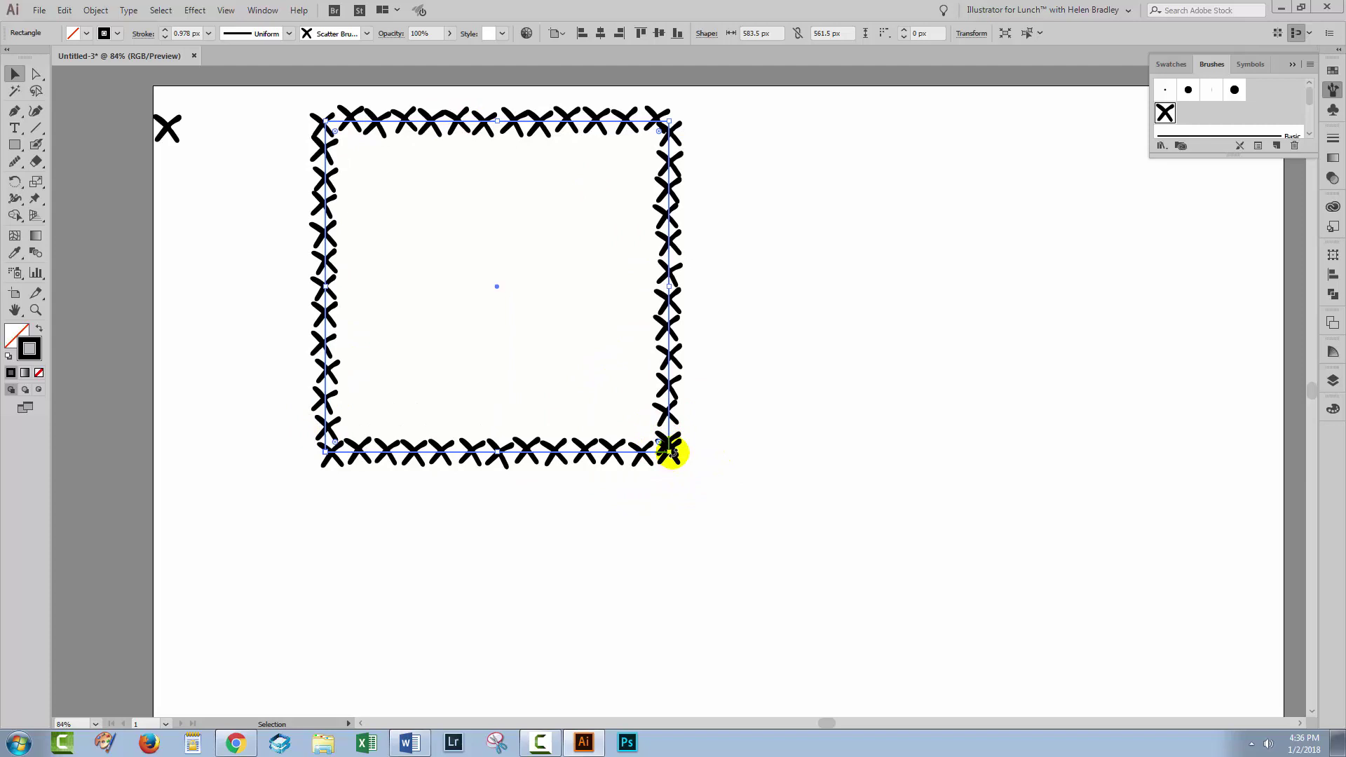
Step: Turn on Scale Strokes & Effects in the General preferences
{"action": "left_click", "coordinate": [65, 12]}
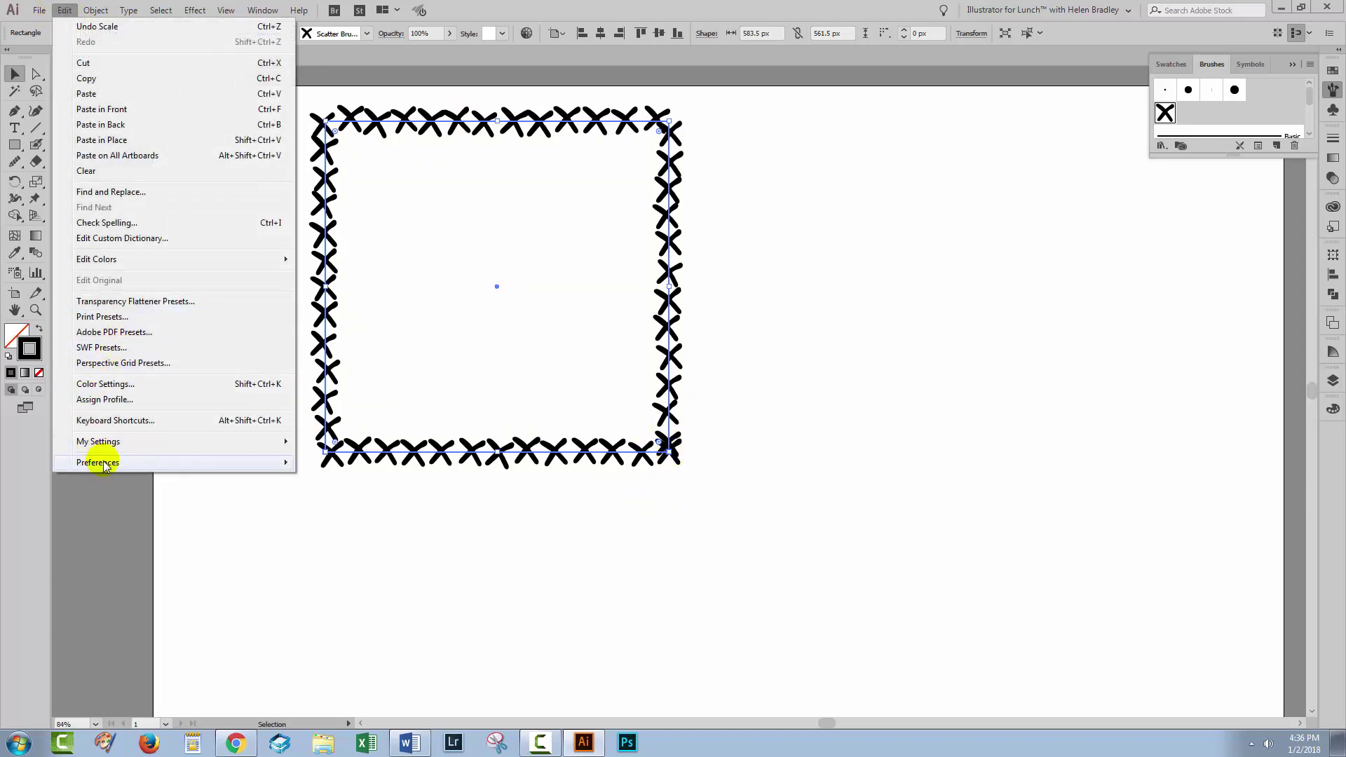
{"action": "mouse_move", "coordinate": [103, 467]}
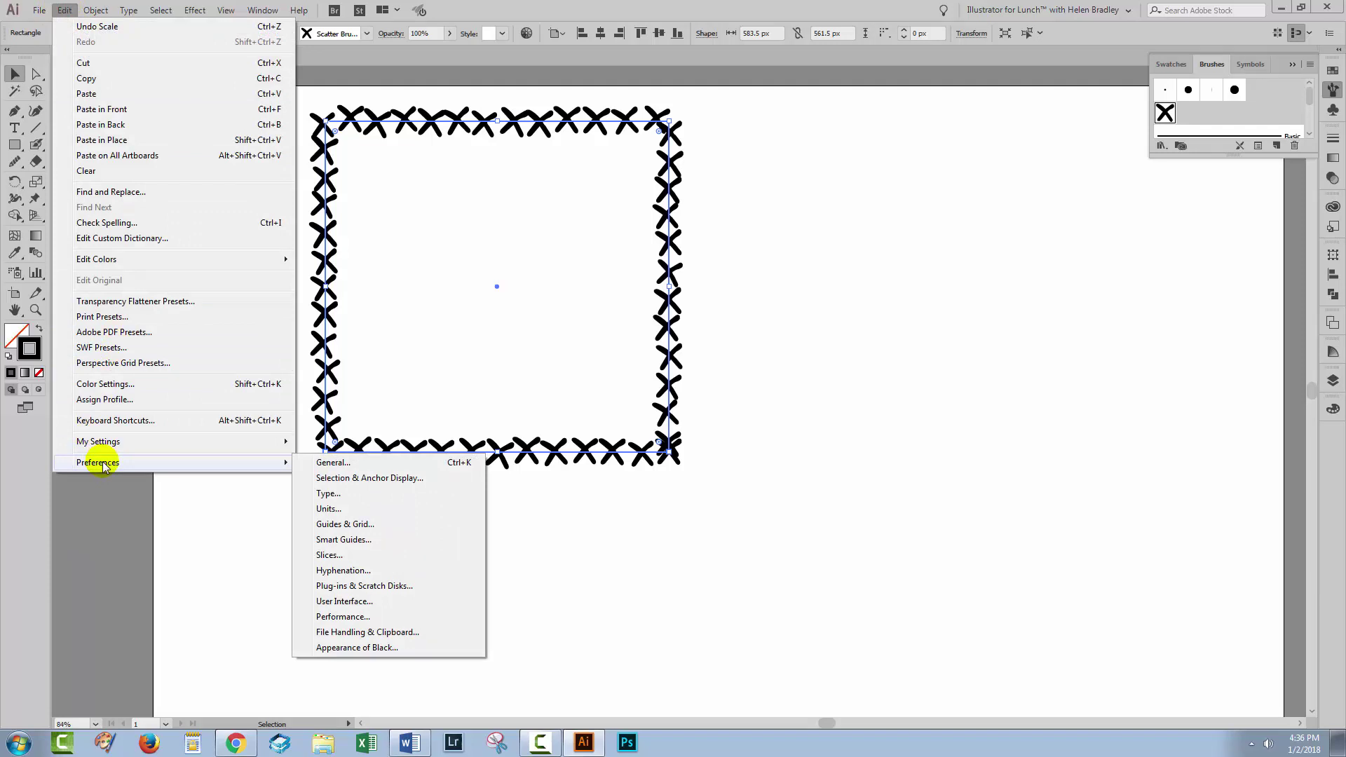
{"action": "left_click", "coordinate": [330, 463]}
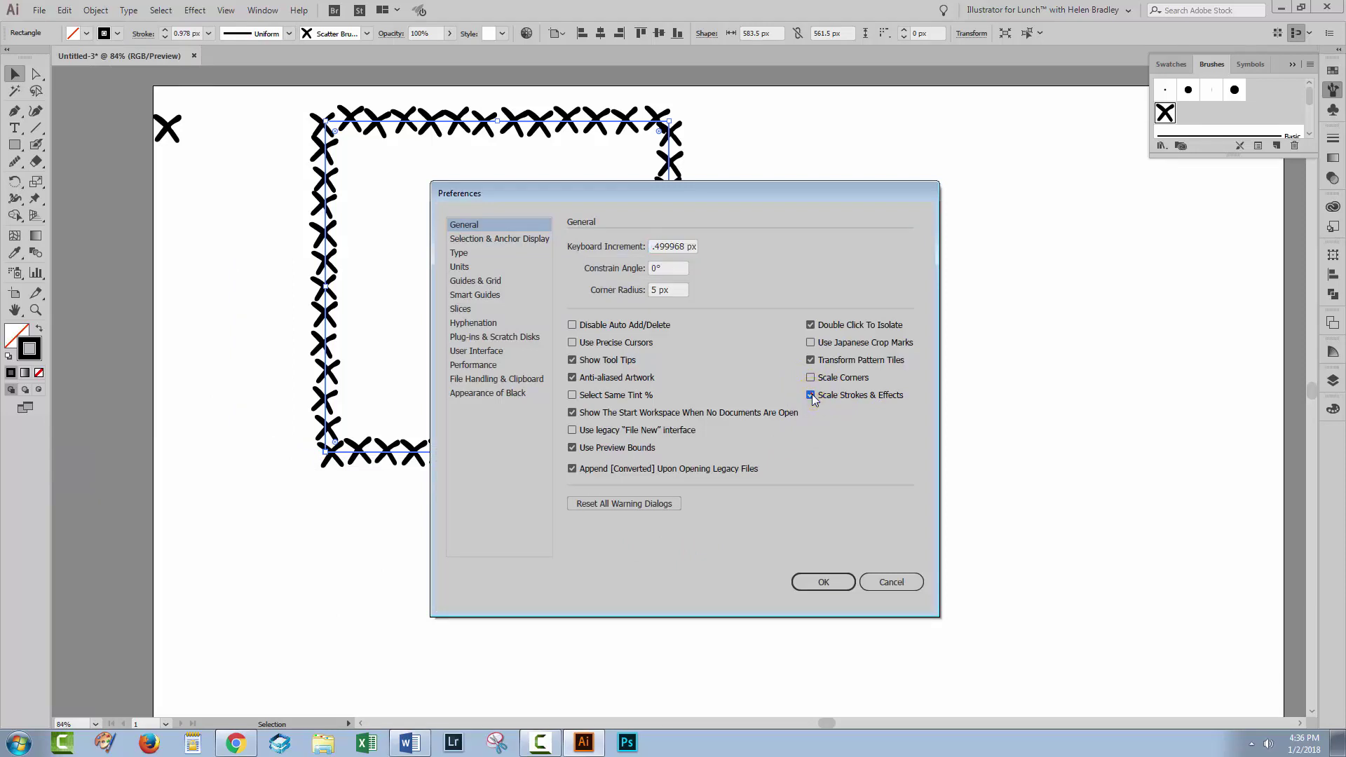
{"action": "left_click", "coordinate": [824, 584]}
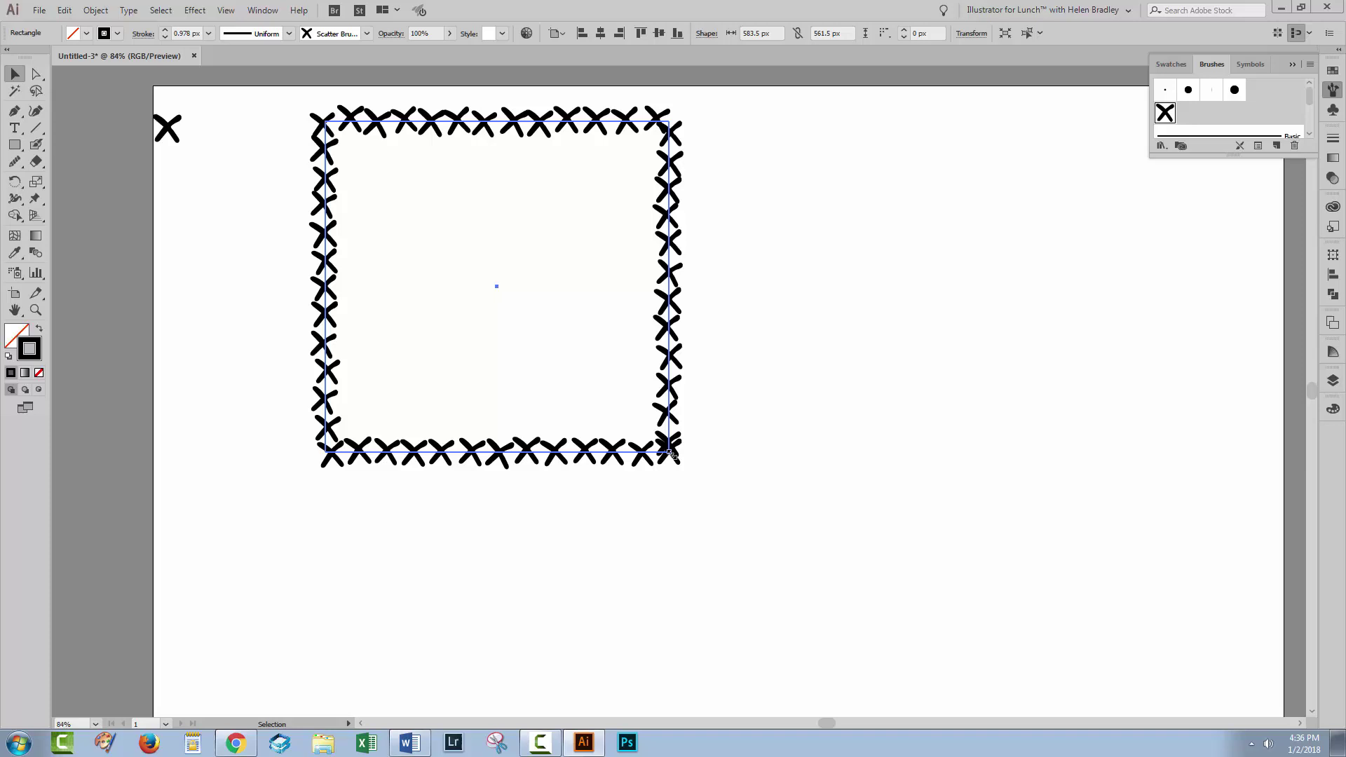
Step: Resize the stitched rectangle to about 602.5 × 575.5 px and move it down-left
{"action": "left_click_drag", "start_coordinate": [669, 454], "coordinate": [688, 463]}
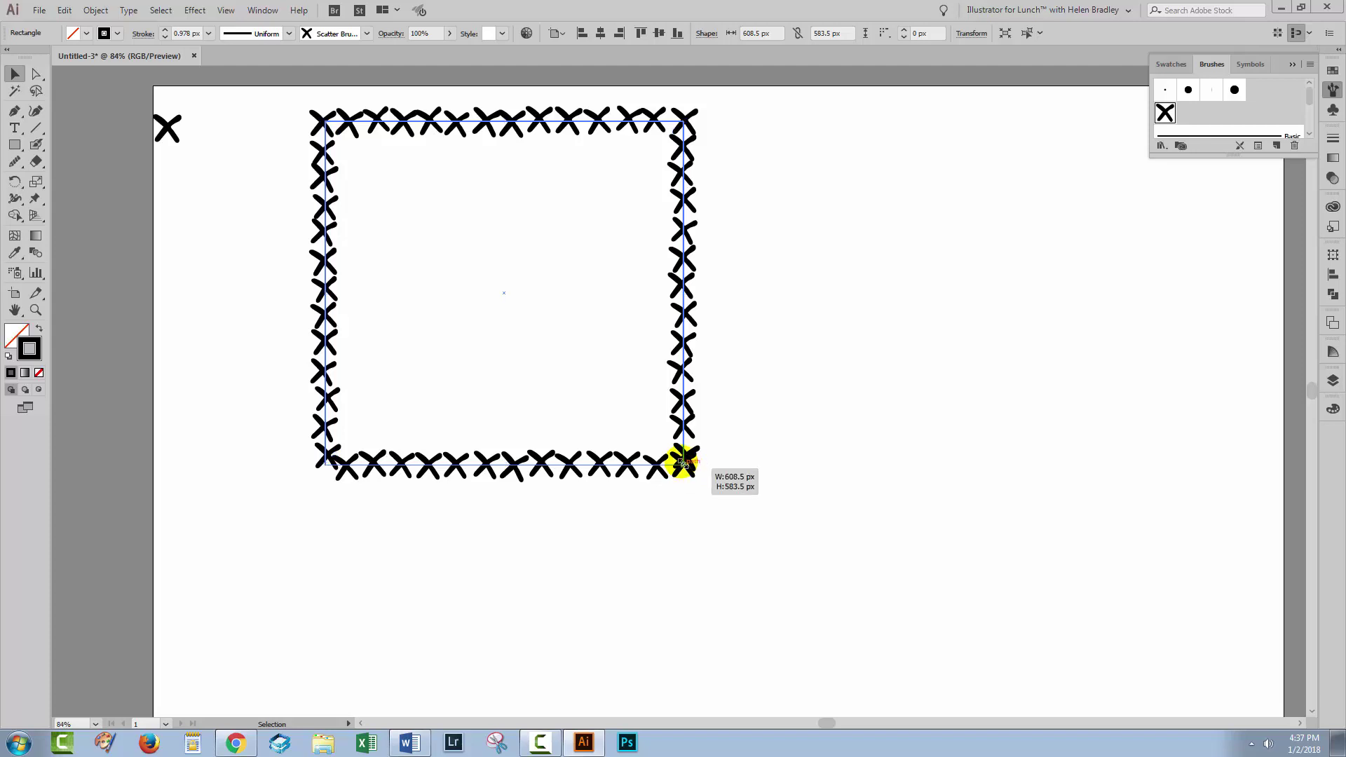
{"action": "left_click_drag", "start_coordinate": [682, 462], "coordinate": [687, 464]}
{"action": "left_click", "coordinate": [460, 579]}
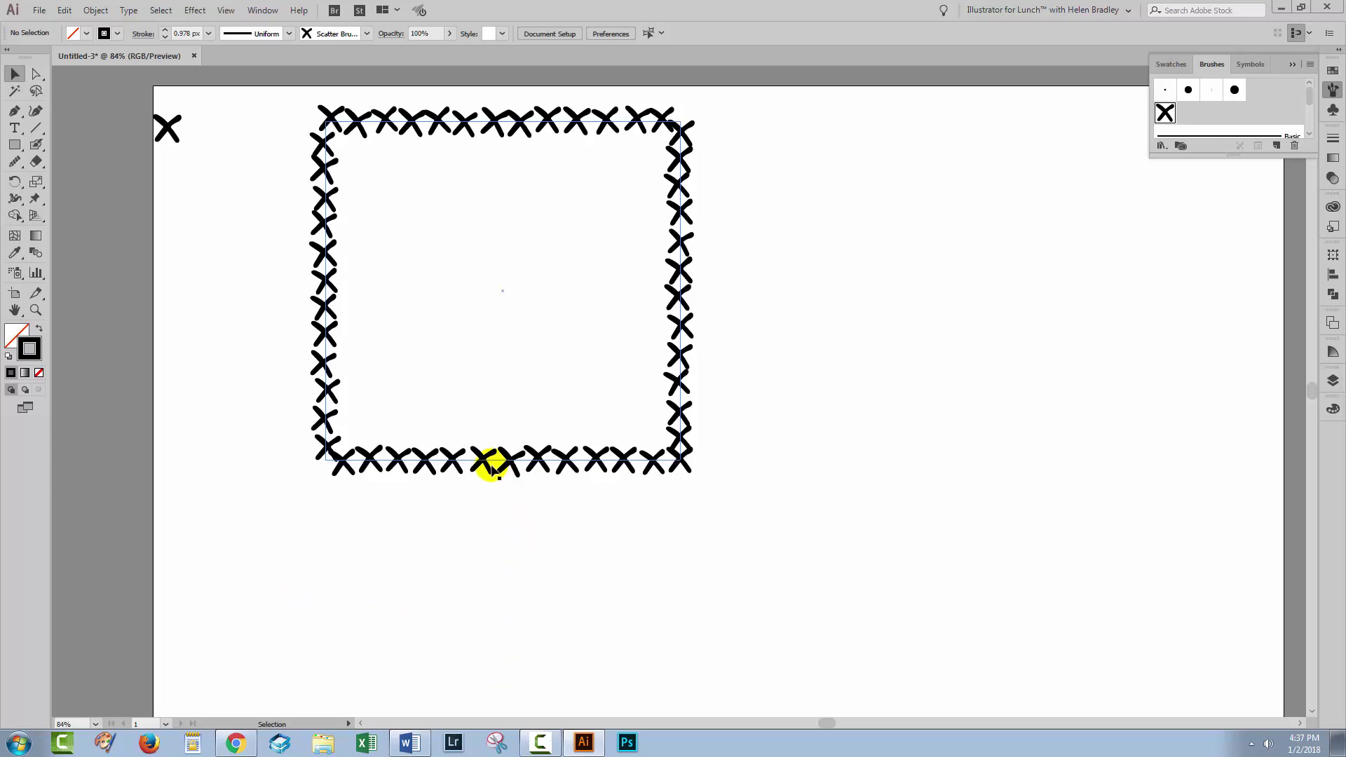
{"action": "mouse_move", "coordinate": [491, 460]}
{"action": "left_mouse_down"}
{"action": "mouse_move", "coordinate": [457, 481]}
{"action": "mouse_move", "coordinate": [382, 584]}
{"action": "mouse_move", "coordinate": [399, 579]}
{"action": "left_mouse_up"}
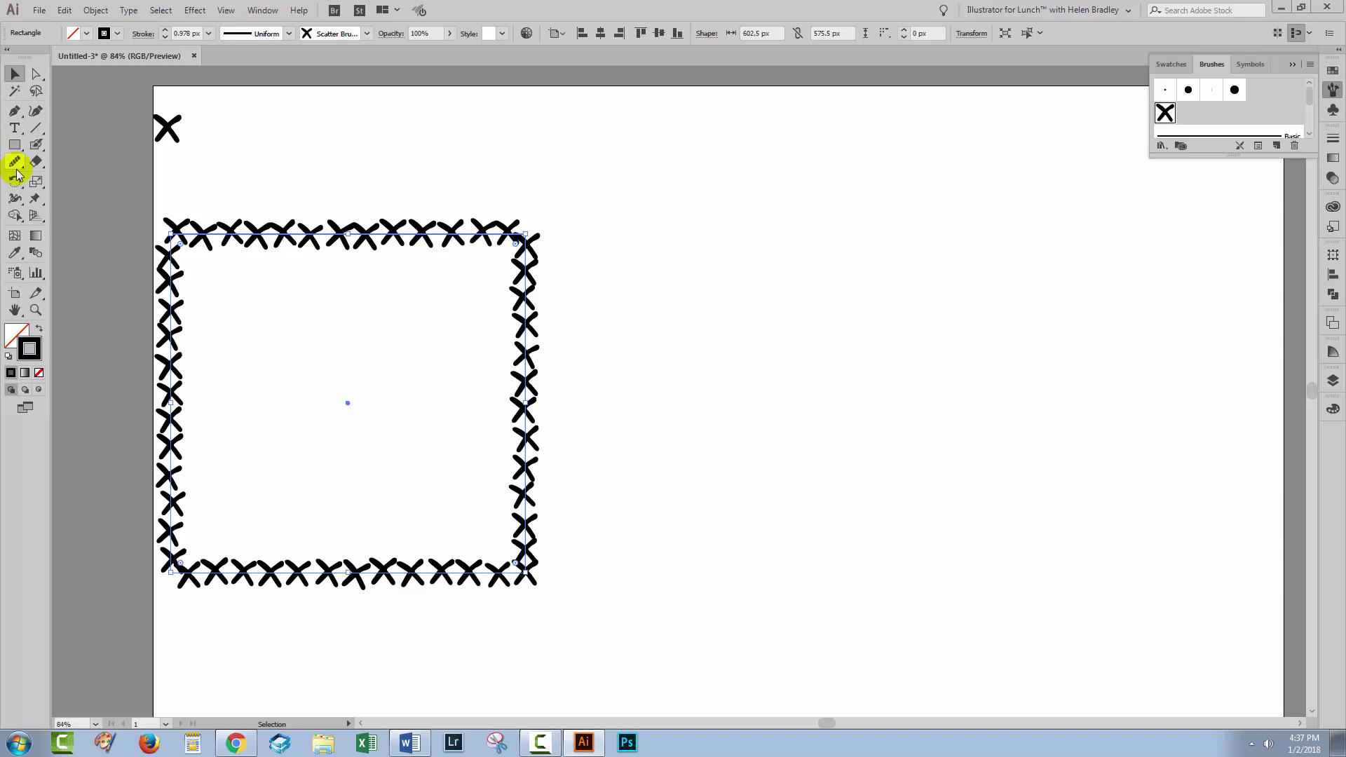
Step: Pencil a wavy line to the right of the rectangle and apply the X scatter brush to it
{"action": "left_click_drag", "start_coordinate": [14, 161], "coordinate": [77, 175]}
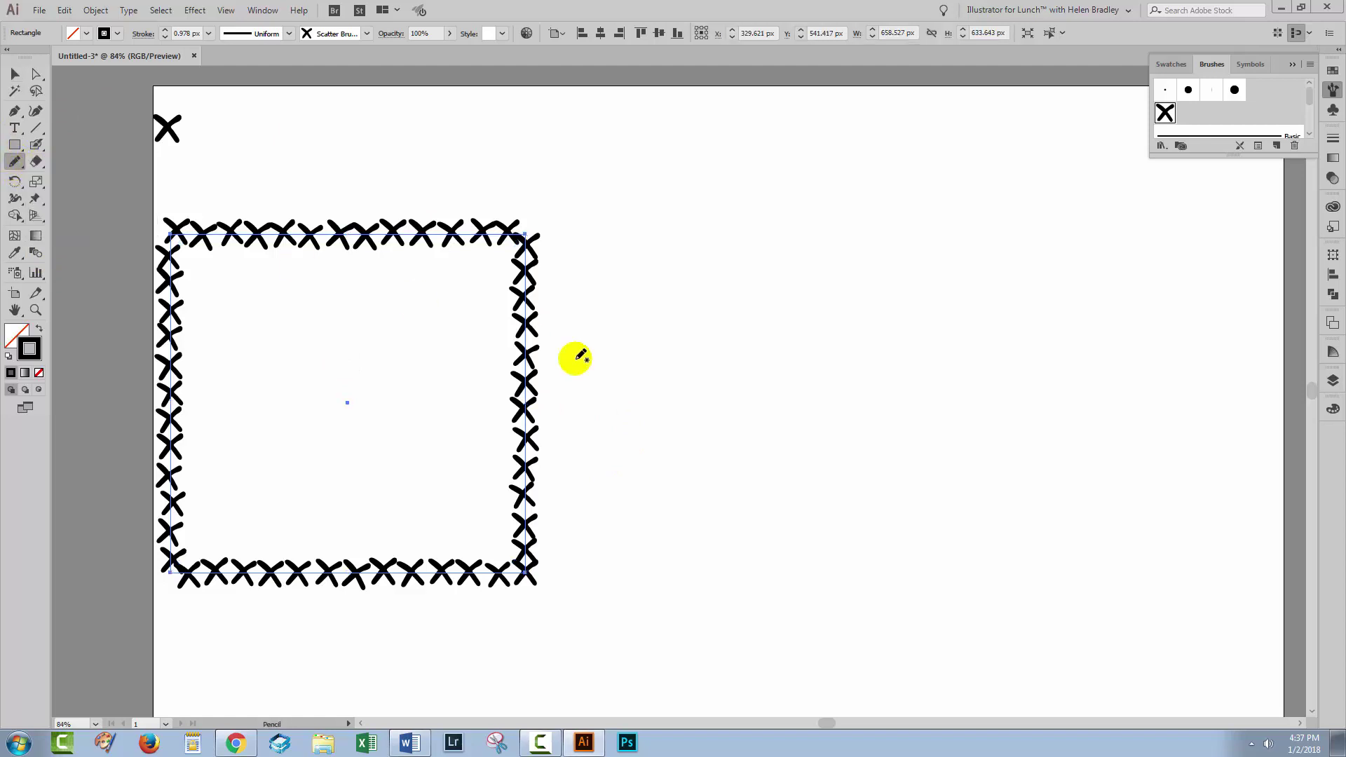
{"action": "left_click_drag", "start_coordinate": [613, 449], "coordinate": [1208, 402]}
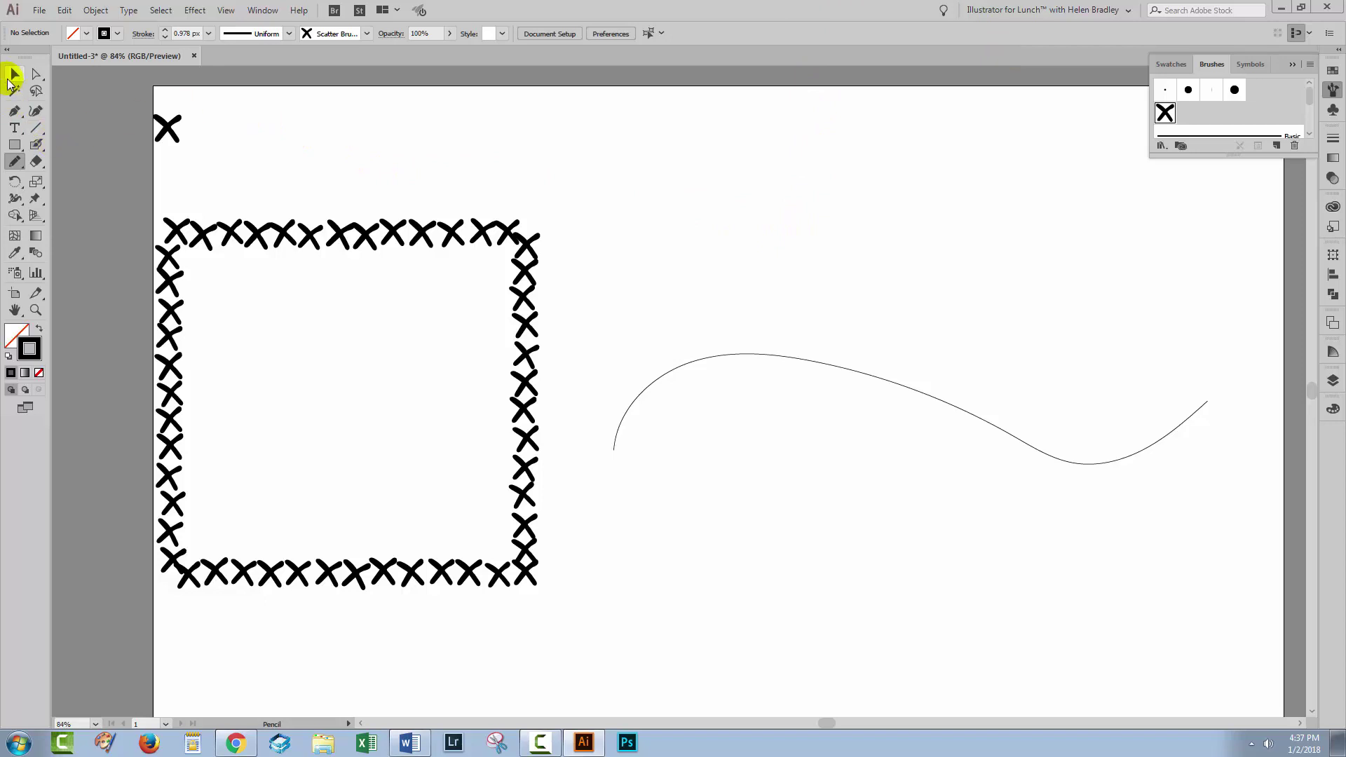
{"action": "left_click", "coordinate": [14, 74]}
{"action": "left_click_drag", "start_coordinate": [640, 306], "coordinate": [827, 477]}
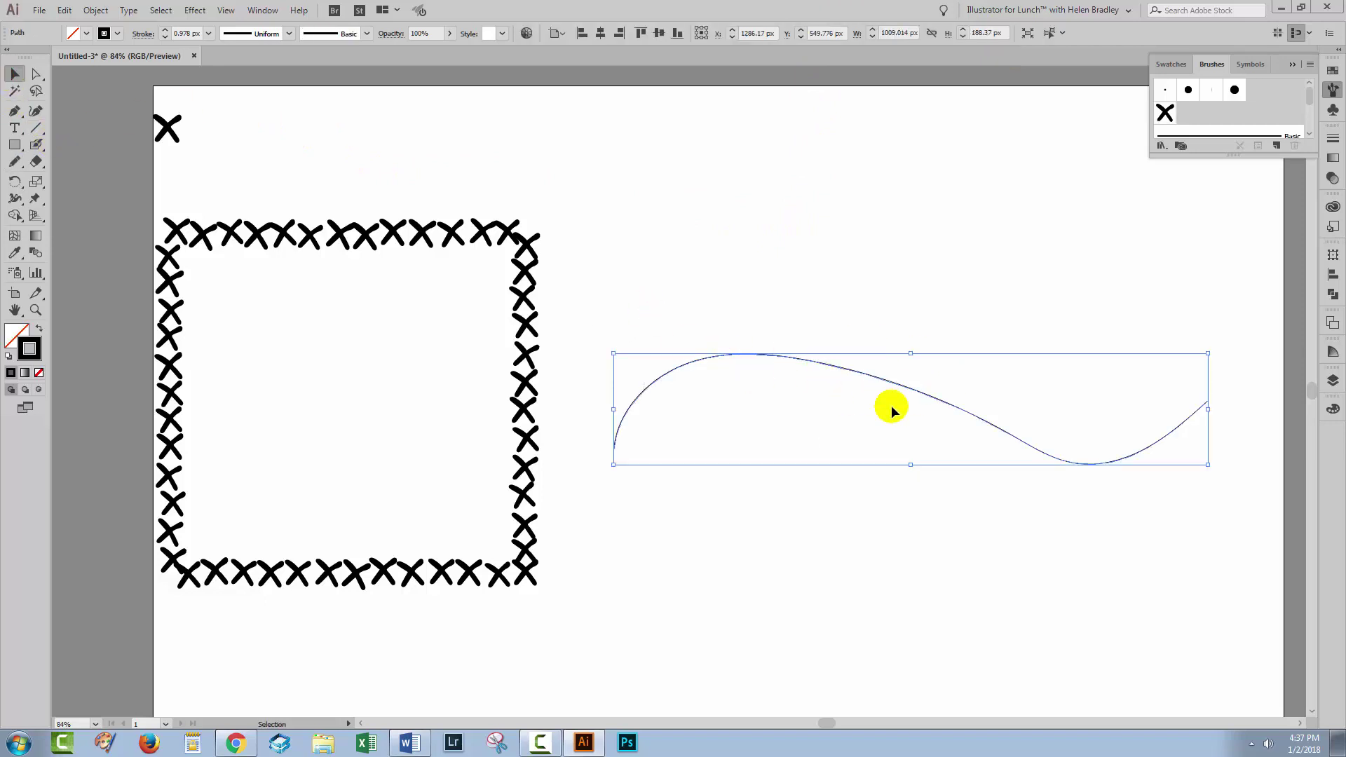
{"action": "left_click", "coordinate": [1173, 124]}
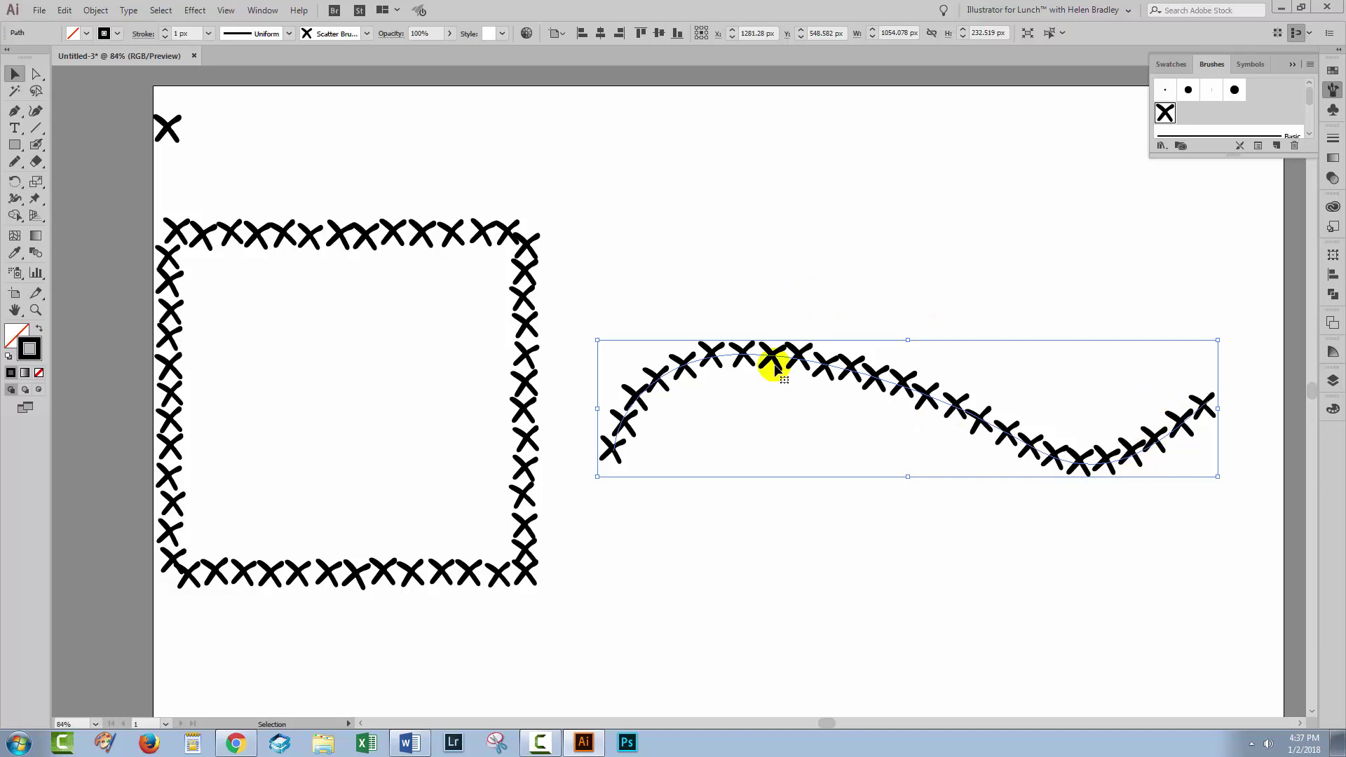
Step: Set the wavy line's scatter brush rotation relative to Path, with preview
{"action": "left_click", "coordinate": [1259, 147]}
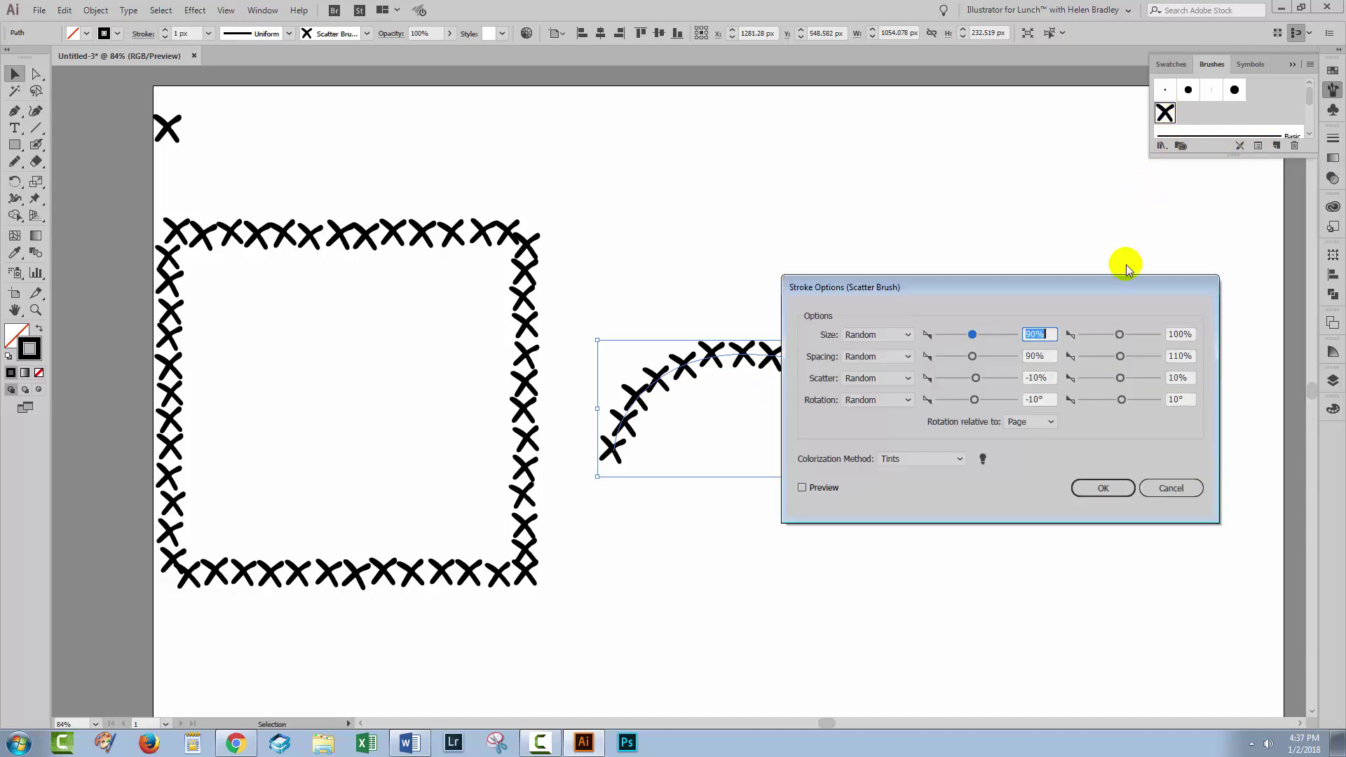
{"action": "left_click", "coordinate": [1030, 422]}
{"action": "left_click", "coordinate": [1028, 453]}
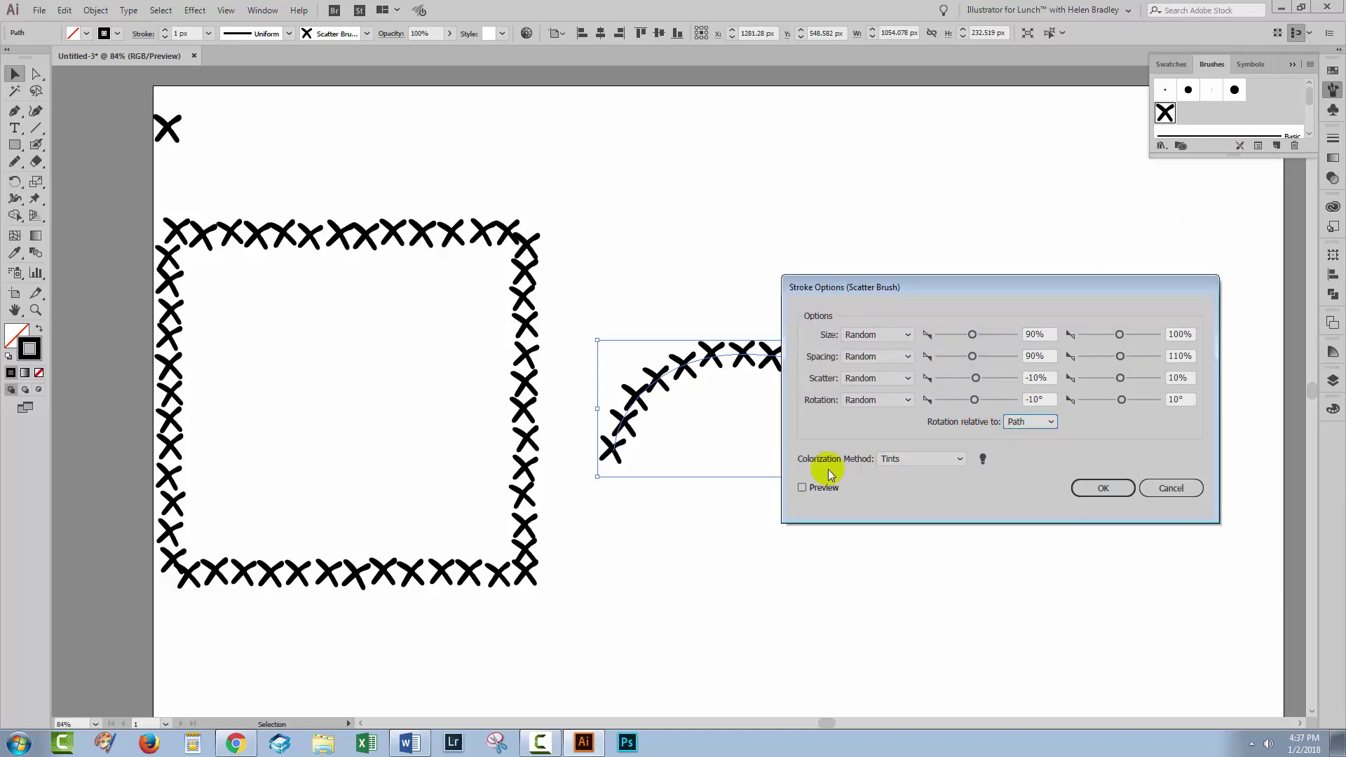
{"action": "left_click", "coordinate": [801, 488]}
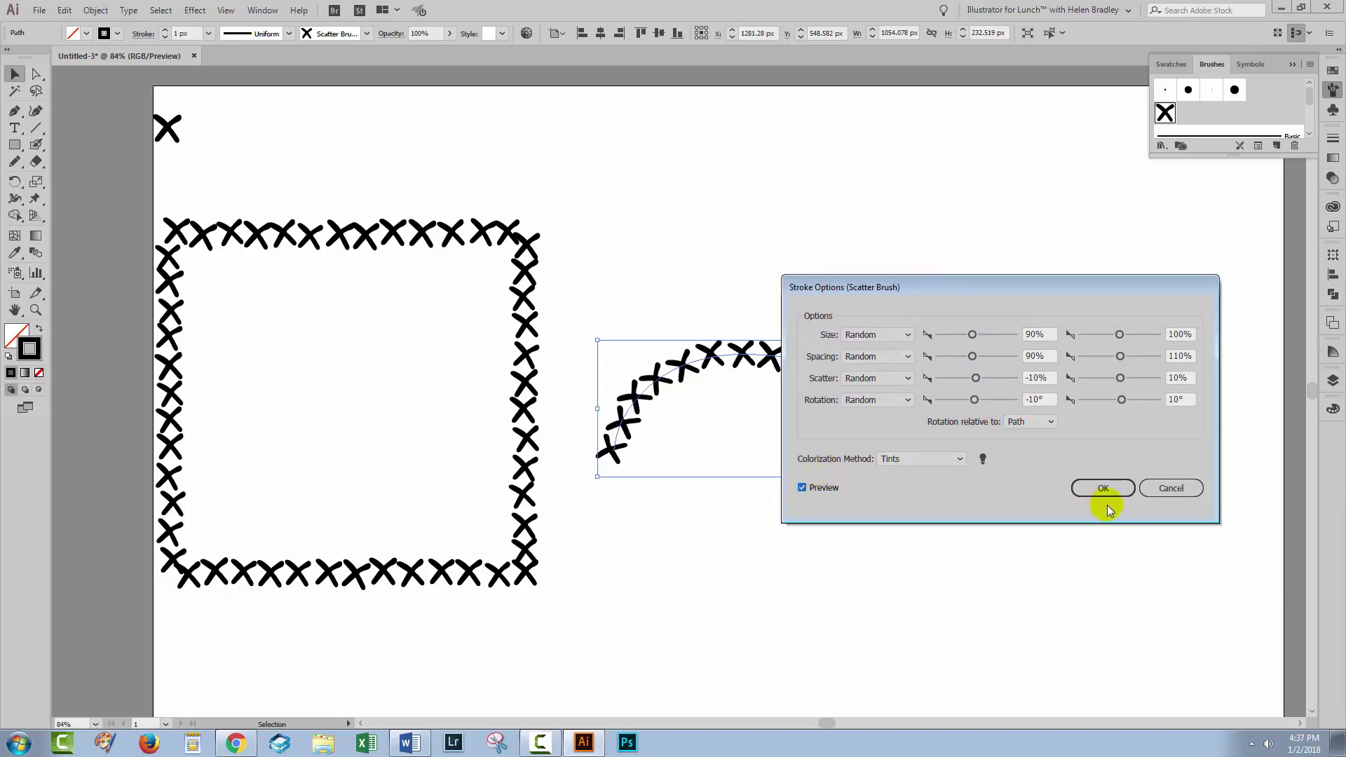
{"action": "left_click", "coordinate": [1107, 488]}
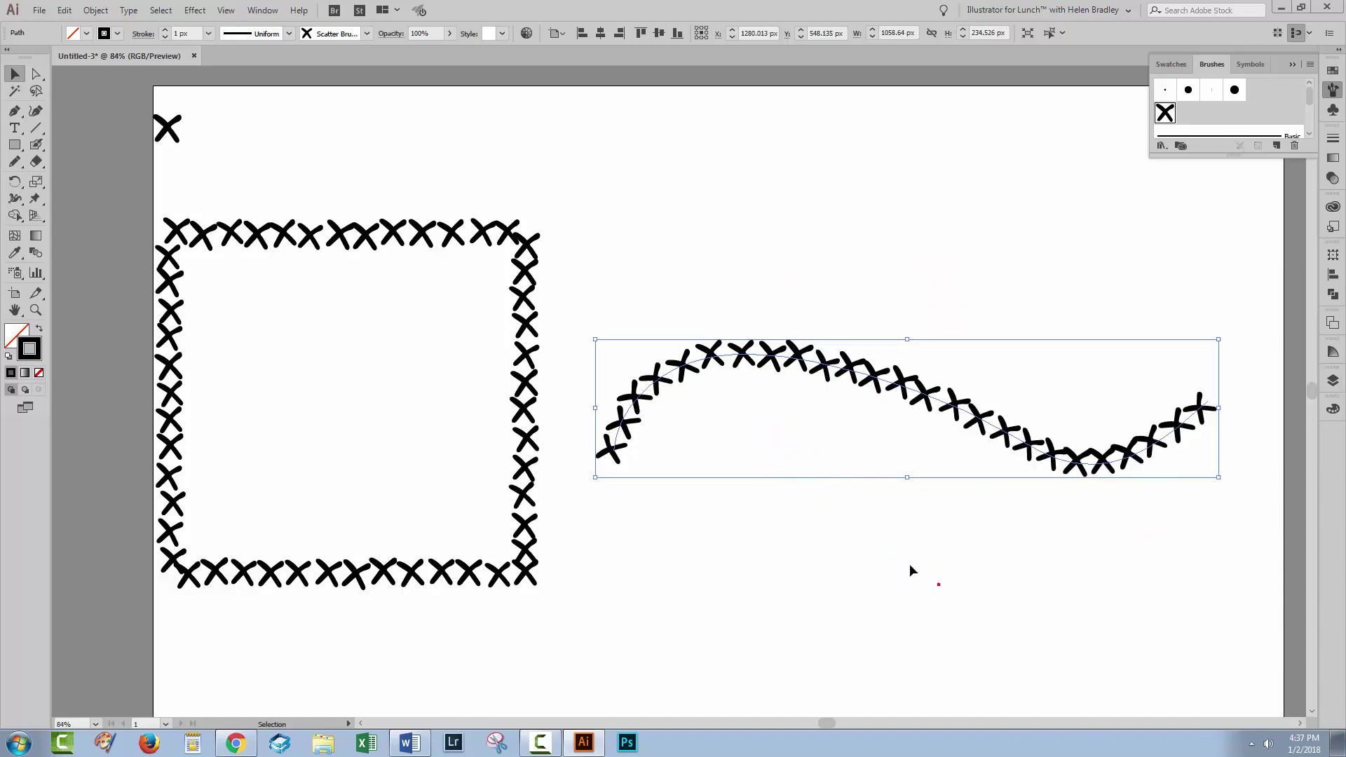
{"action": "left_click", "coordinate": [937, 508]}
{"action": "left_click", "coordinate": [856, 373]}
Step: Change the wavy line's stroke colour to red bc4646
{"action": "double_click", "coordinate": [31, 350]}
{"action": "left_click", "coordinate": [917, 258]}
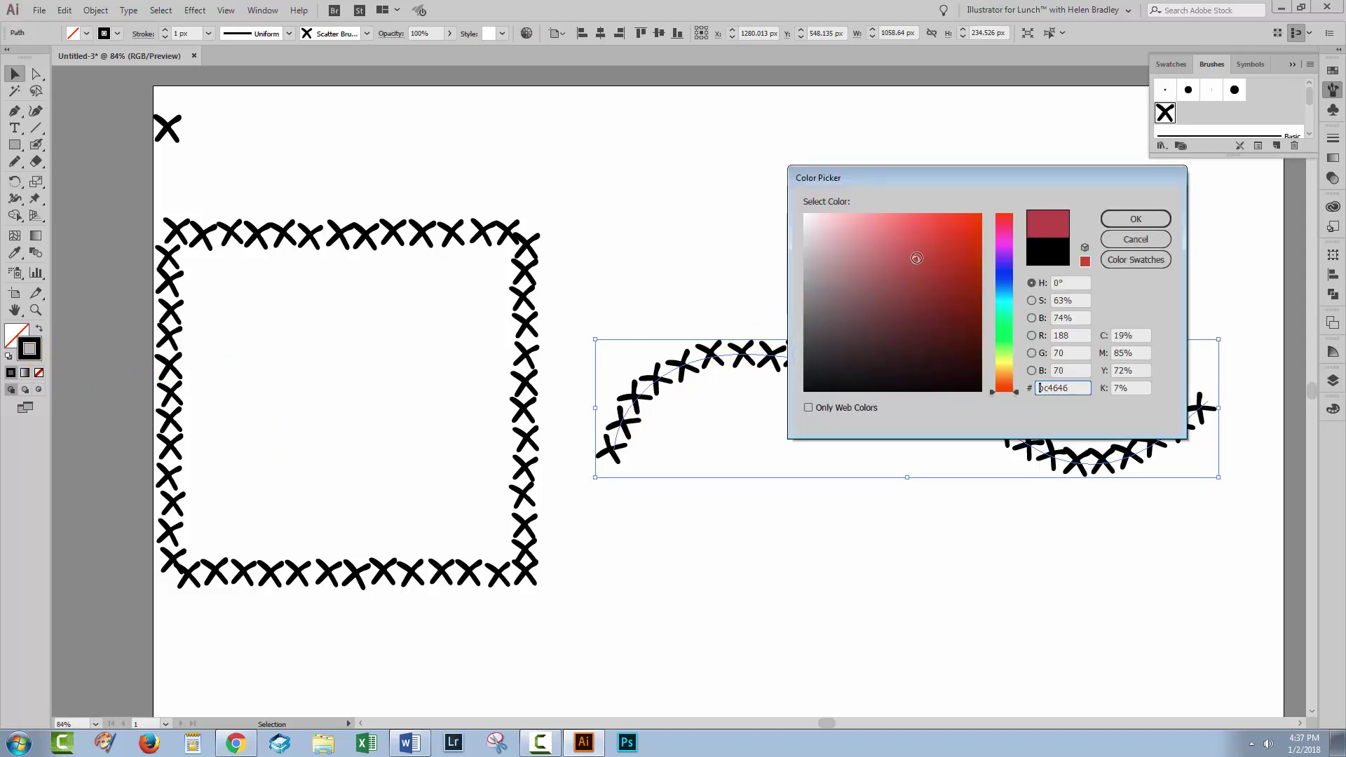
{"action": "left_click", "coordinate": [1157, 219]}
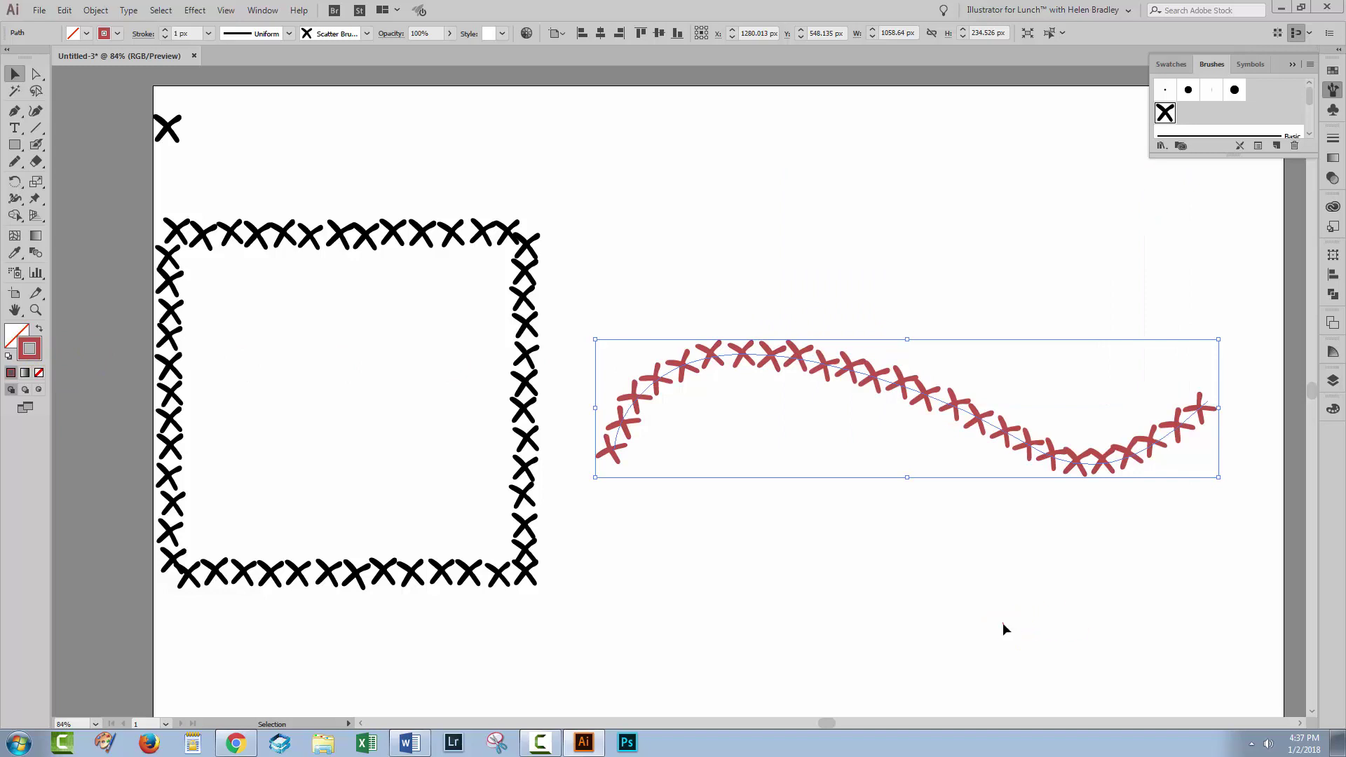
{"action": "left_click", "coordinate": [859, 622]}
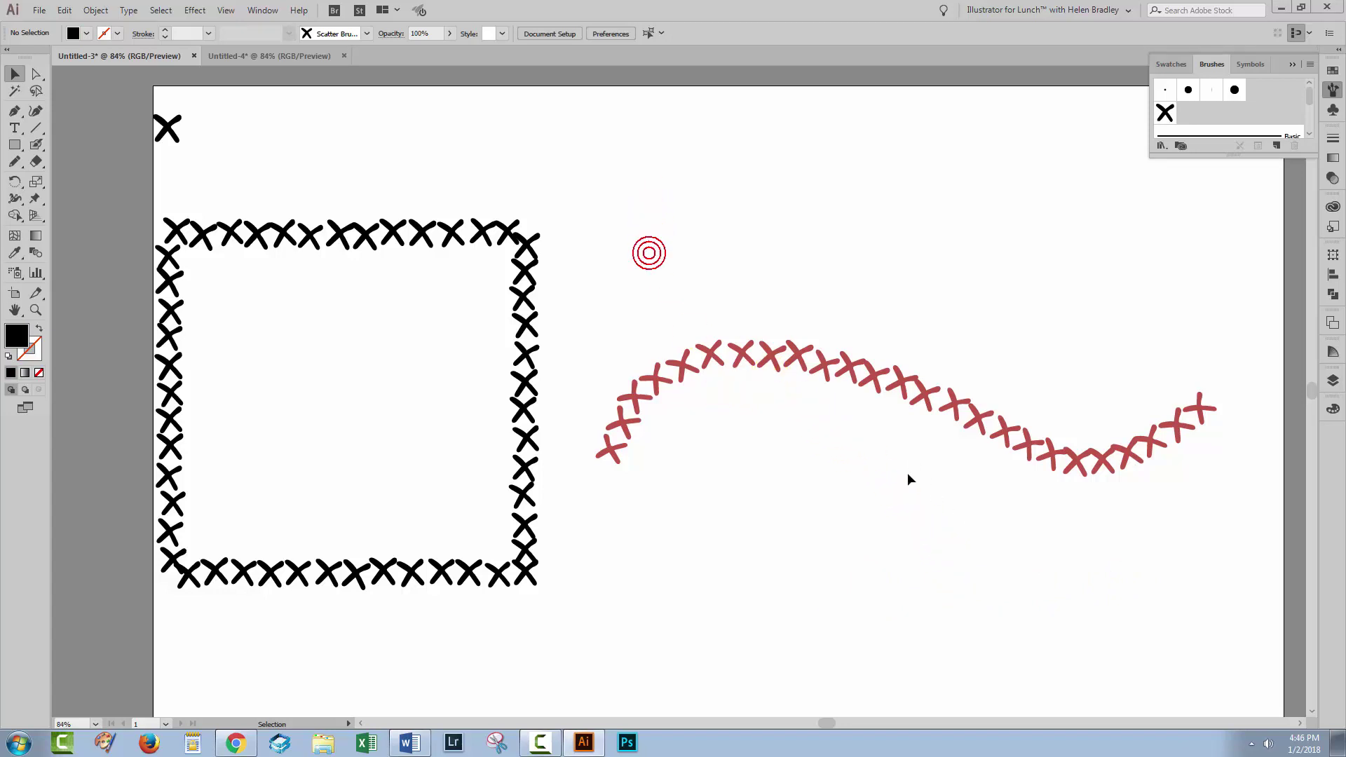
Step: Copy the red stitched line
{"action": "left_click_drag", "start_coordinate": [781, 319], "coordinate": [832, 376]}
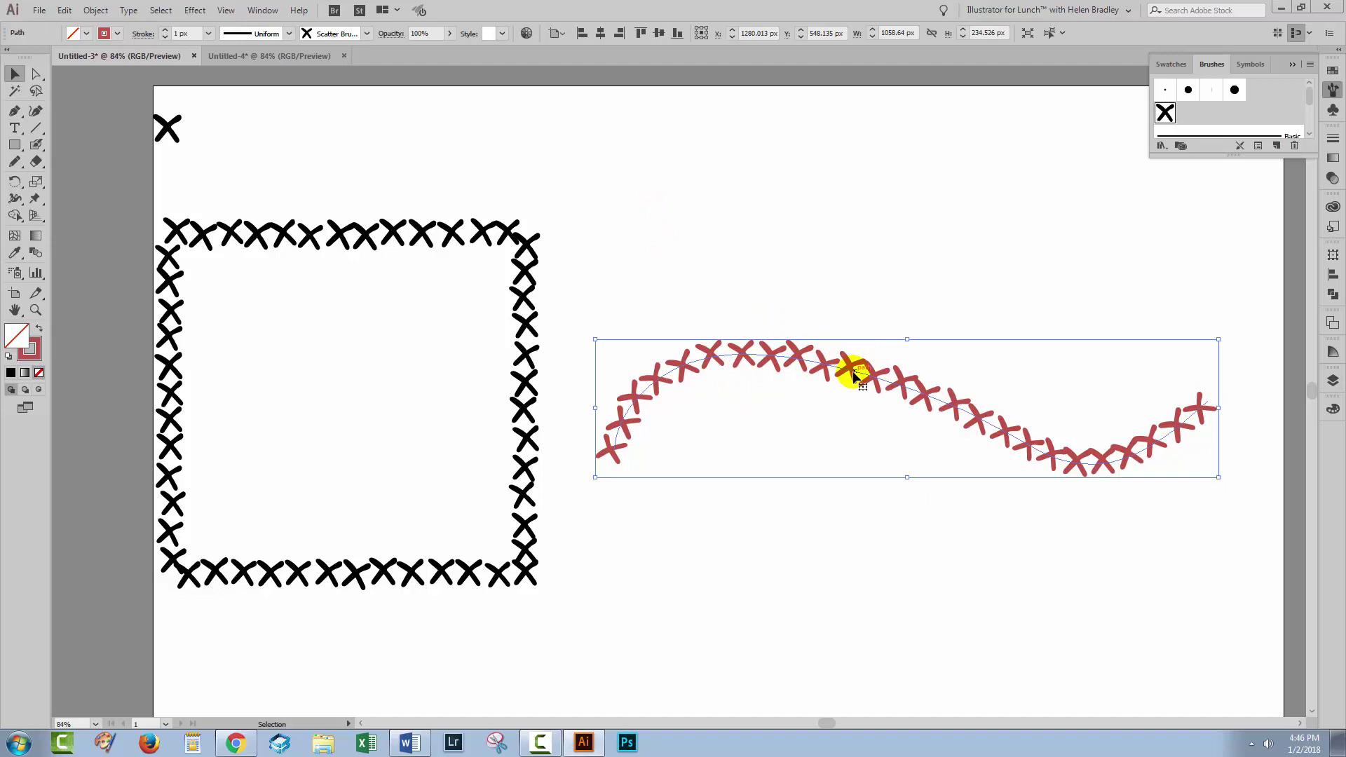
{"action": "left_click", "coordinate": [65, 10]}
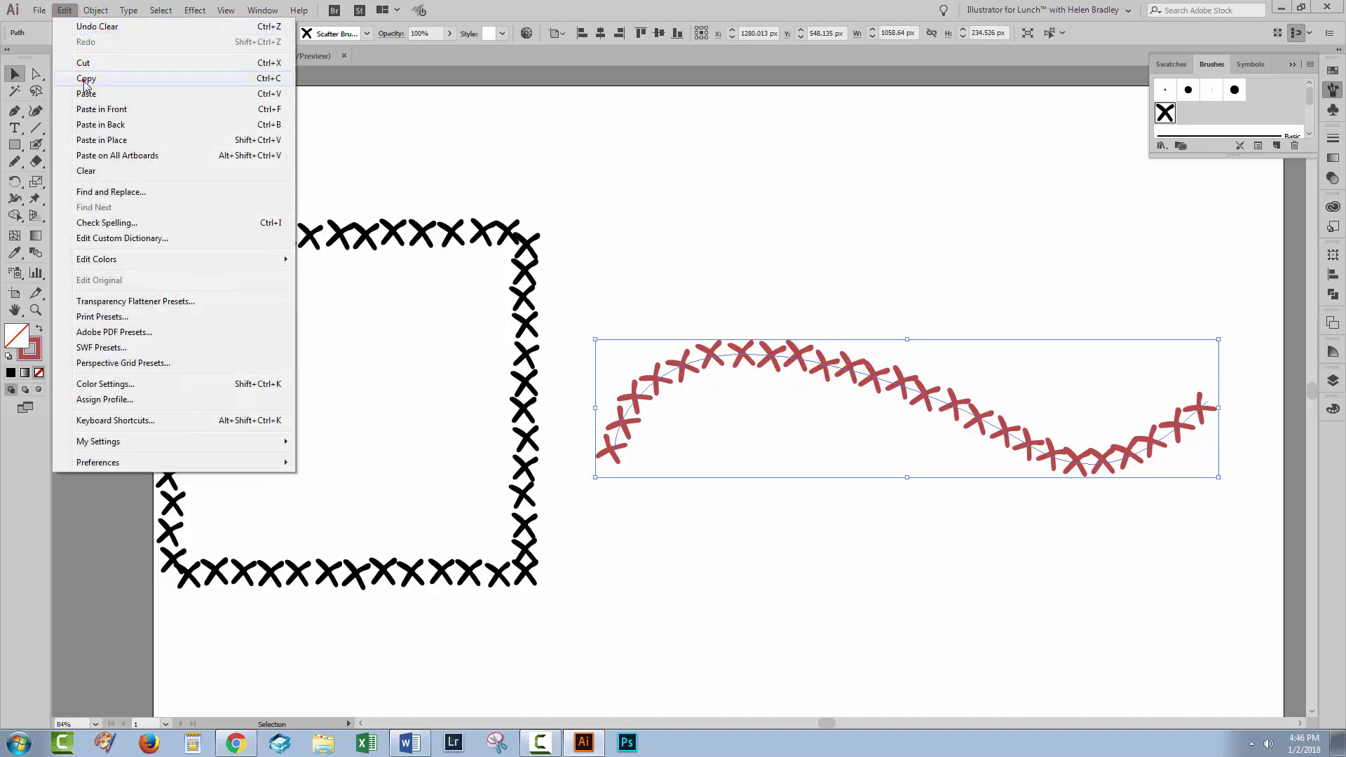
{"action": "left_click", "coordinate": [85, 79]}
Step: Paste the line into the CROSS STITCH document (Untitled-4), then delete the pasted path
{"action": "left_click", "coordinate": [271, 56]}
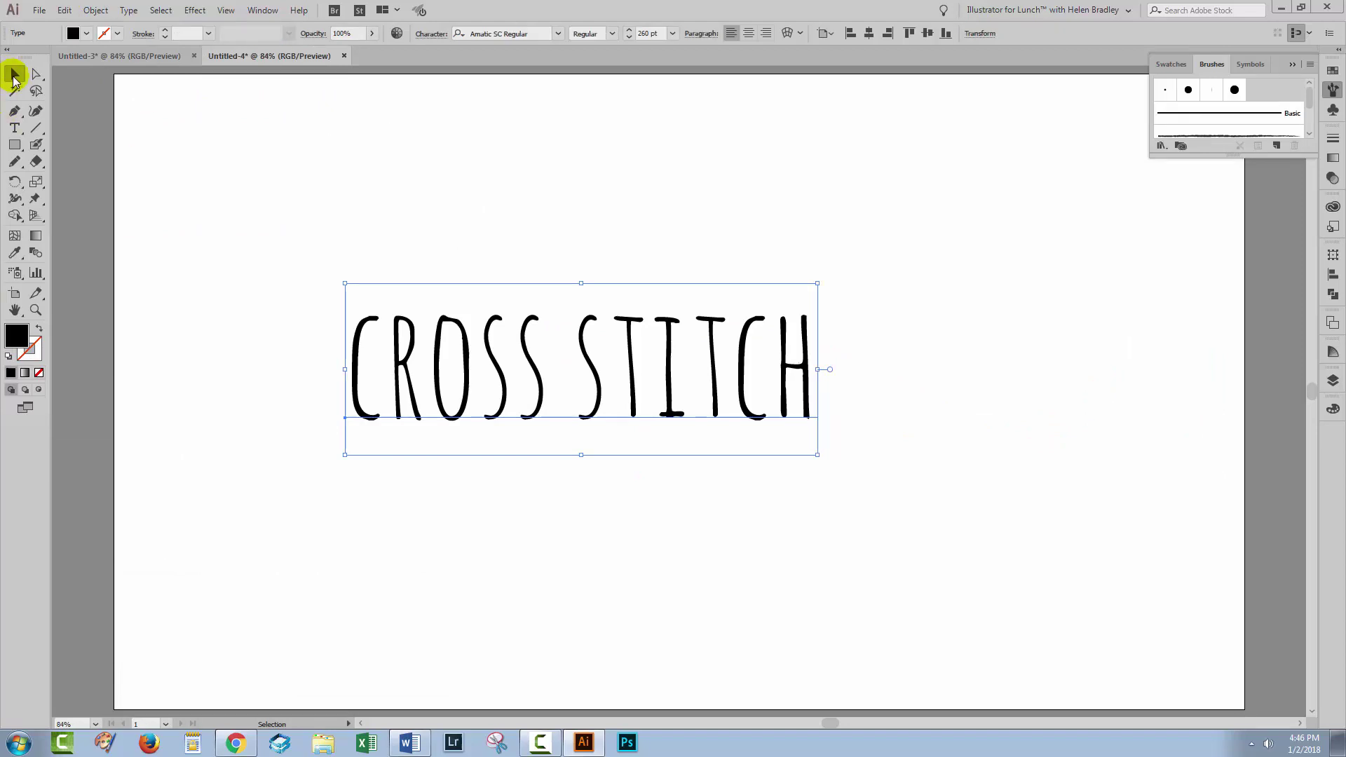
{"action": "left_click", "coordinate": [64, 10]}
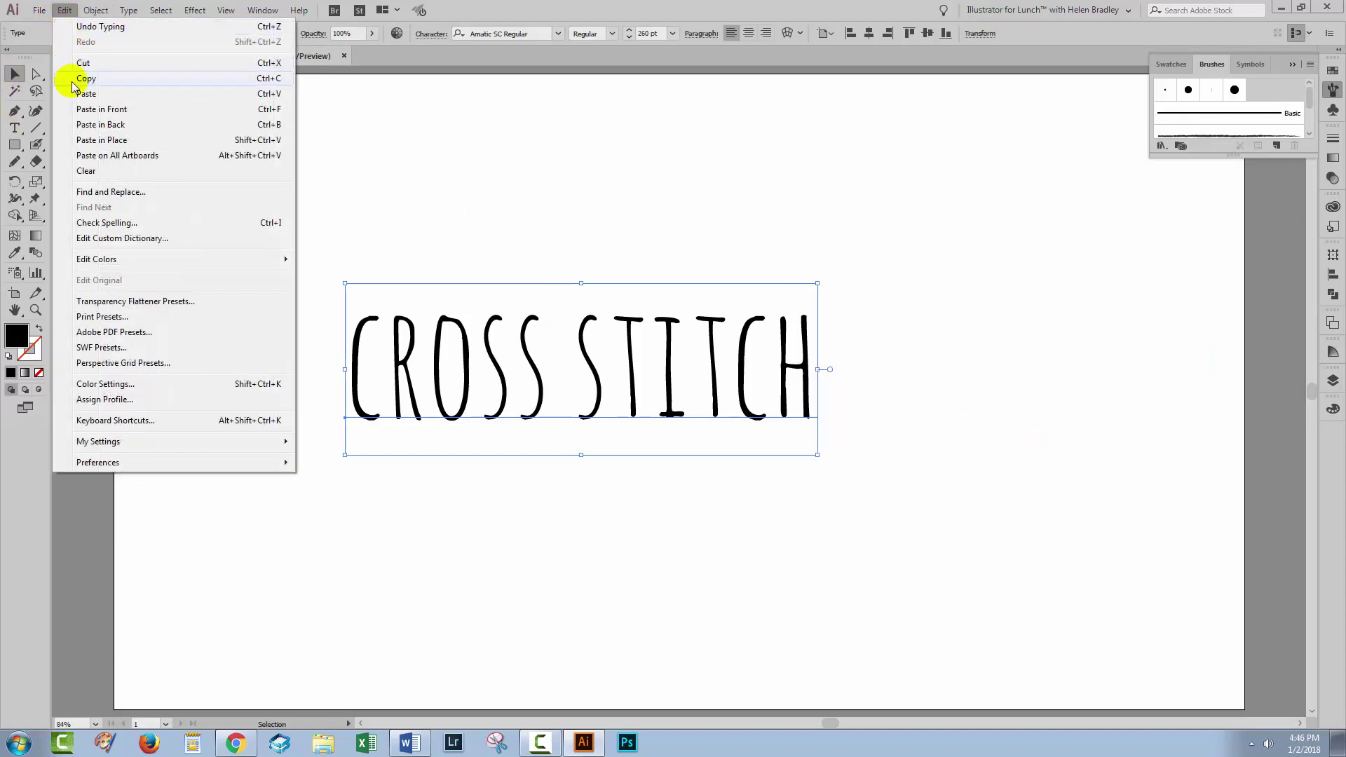
{"action": "left_click", "coordinate": [81, 93]}
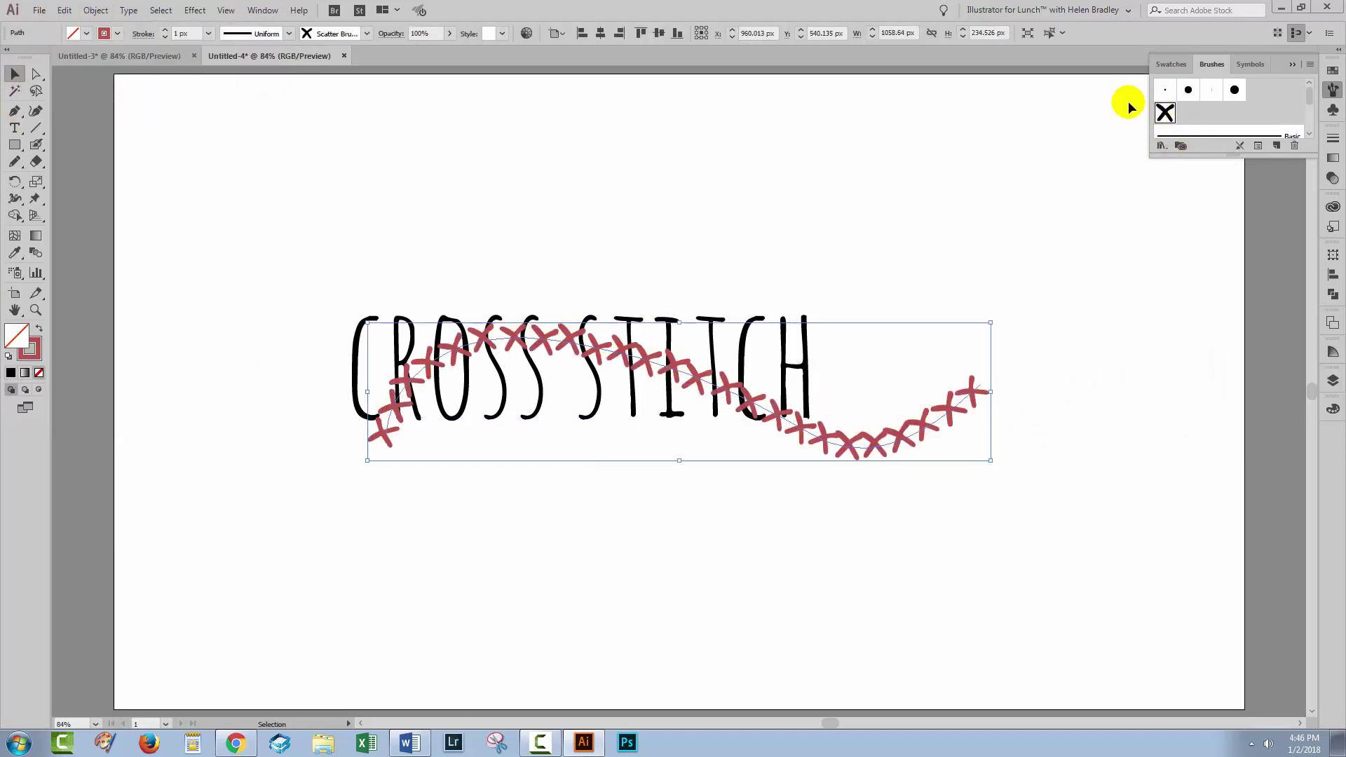
{"action": "left_click_drag", "start_coordinate": [620, 354], "coordinate": [610, 570]}
{"action": "key", "text": "Delete"}
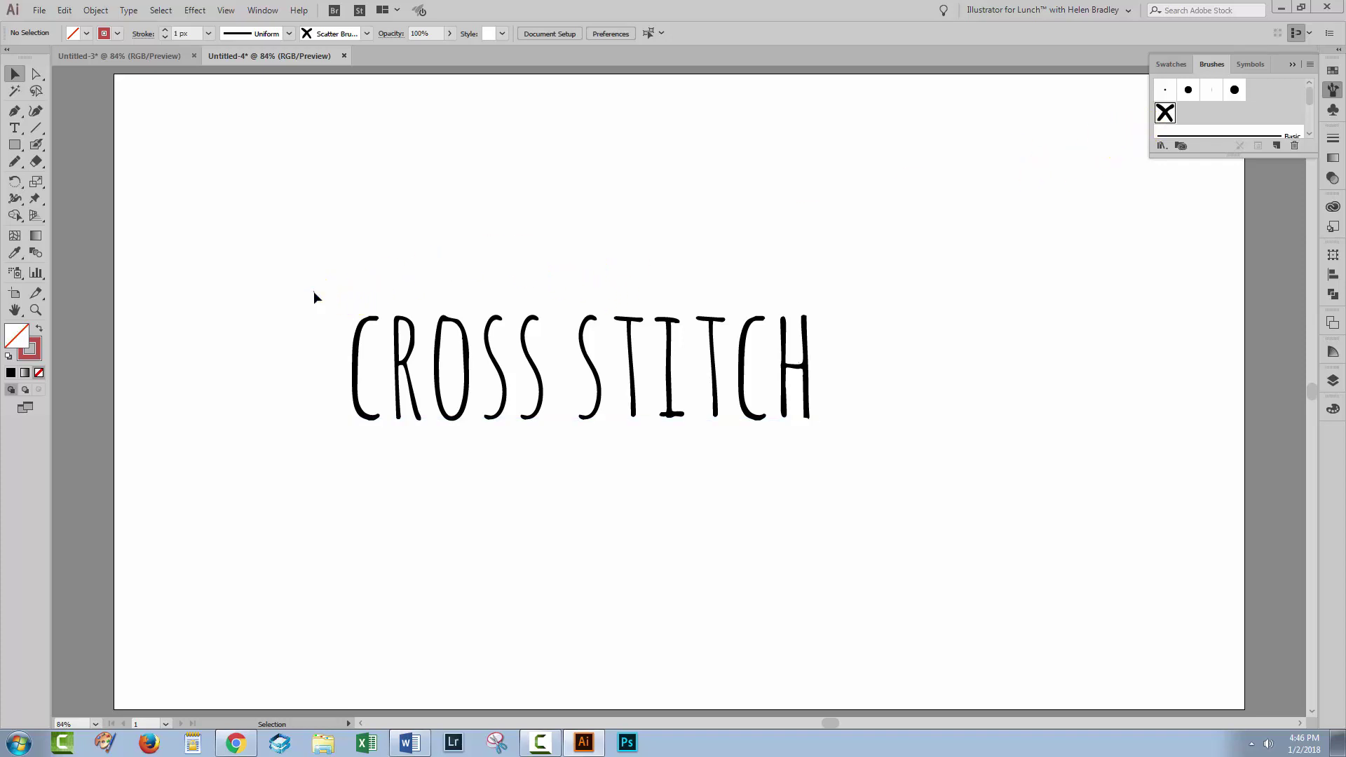
Step: Rasterize the CROSS STITCH text as RGB at High 300 ppi on a white background
{"action": "left_click_drag", "start_coordinate": [314, 292], "coordinate": [827, 452]}
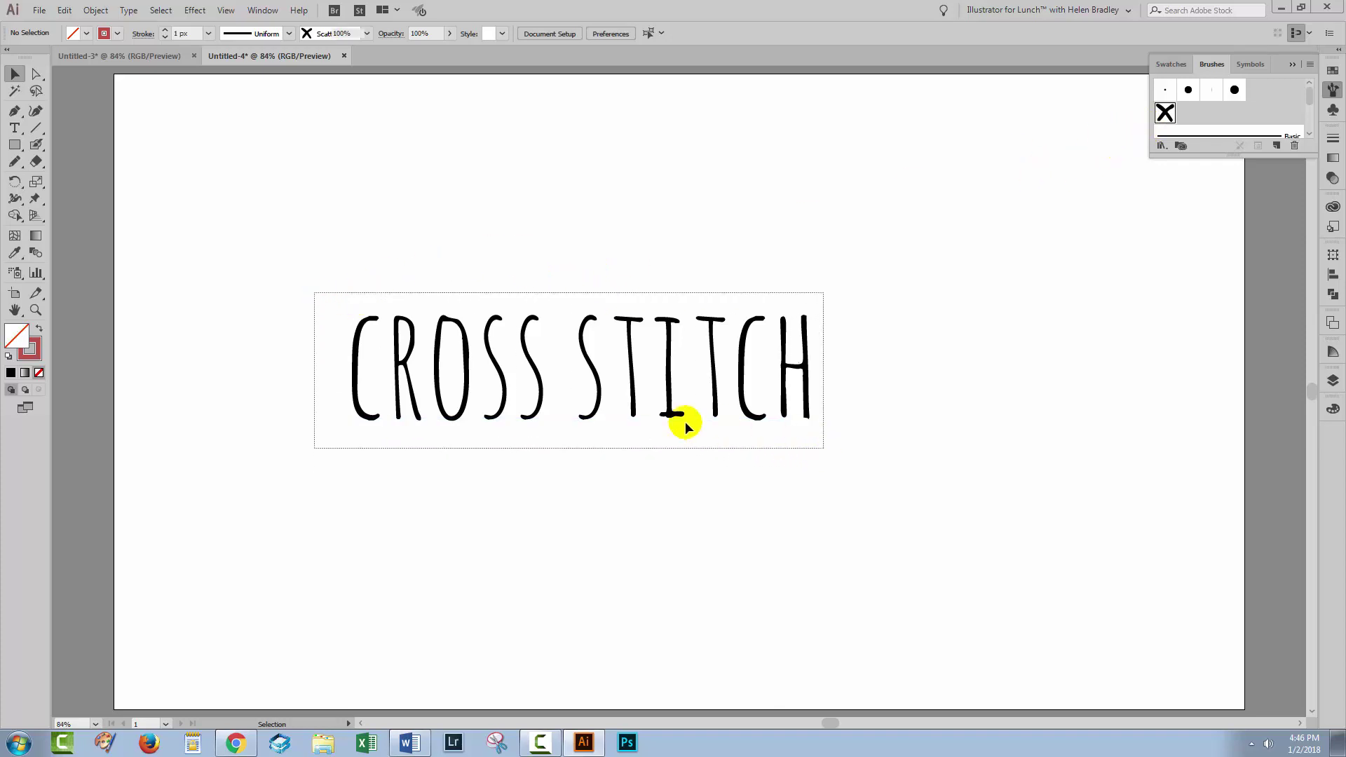
{"action": "left_click", "coordinate": [14, 129]}
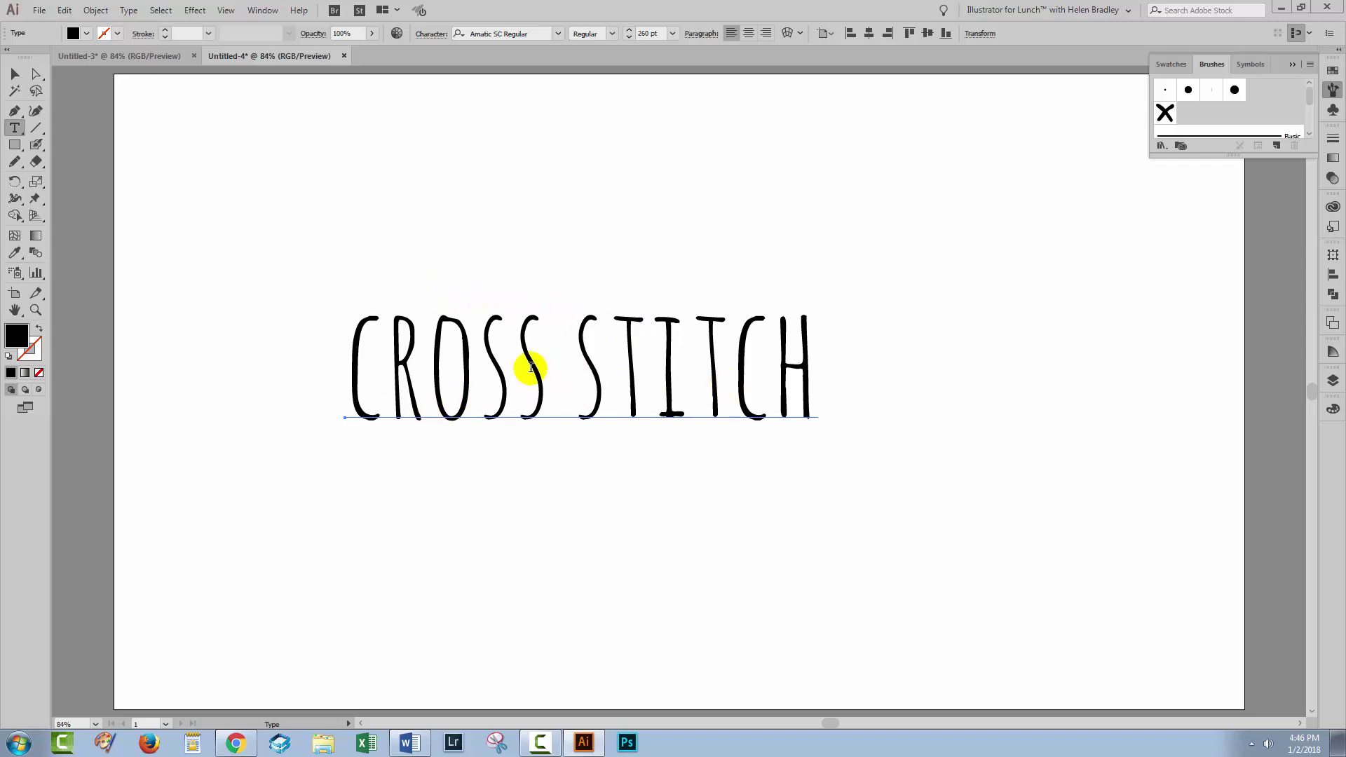
{"action": "left_click", "coordinate": [14, 73]}
{"action": "left_click", "coordinate": [372, 356]}
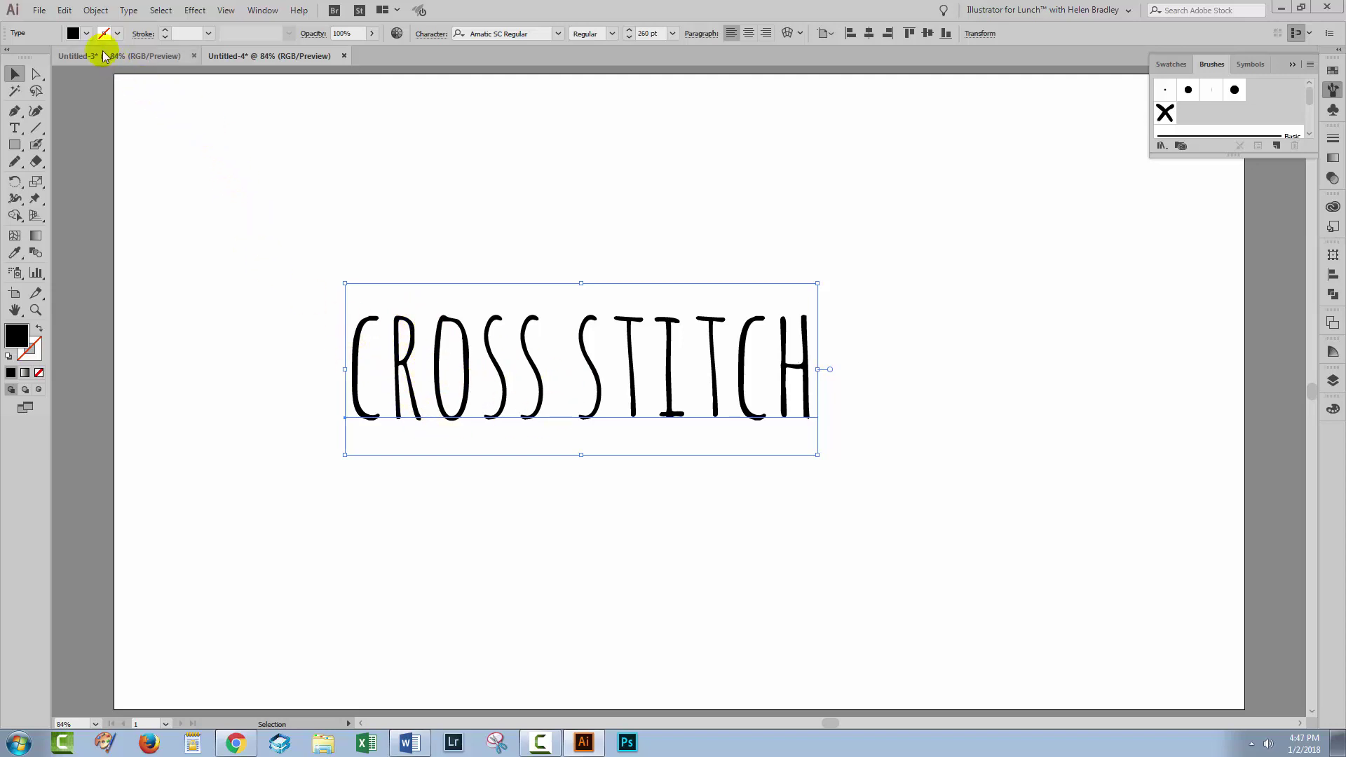
{"action": "left_click", "coordinate": [96, 10]}
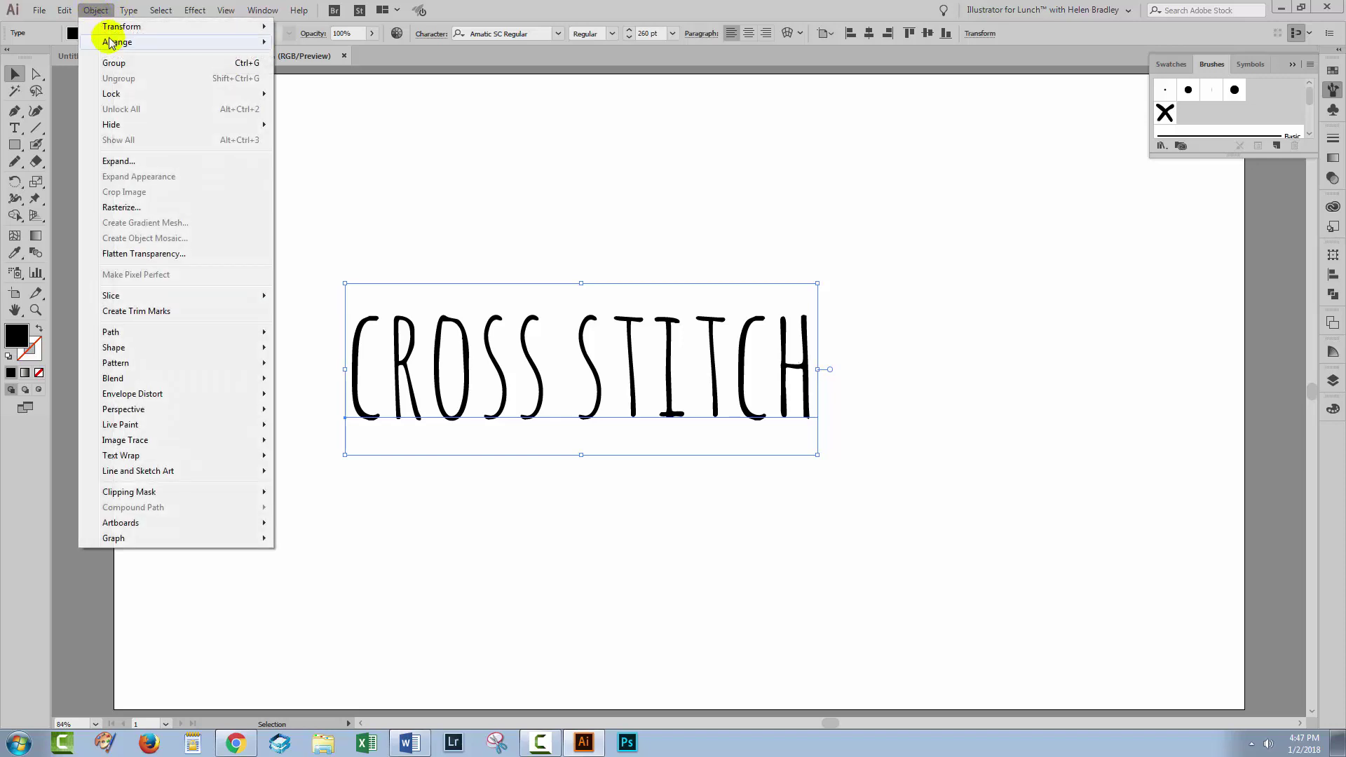
{"action": "left_click", "coordinate": [128, 214]}
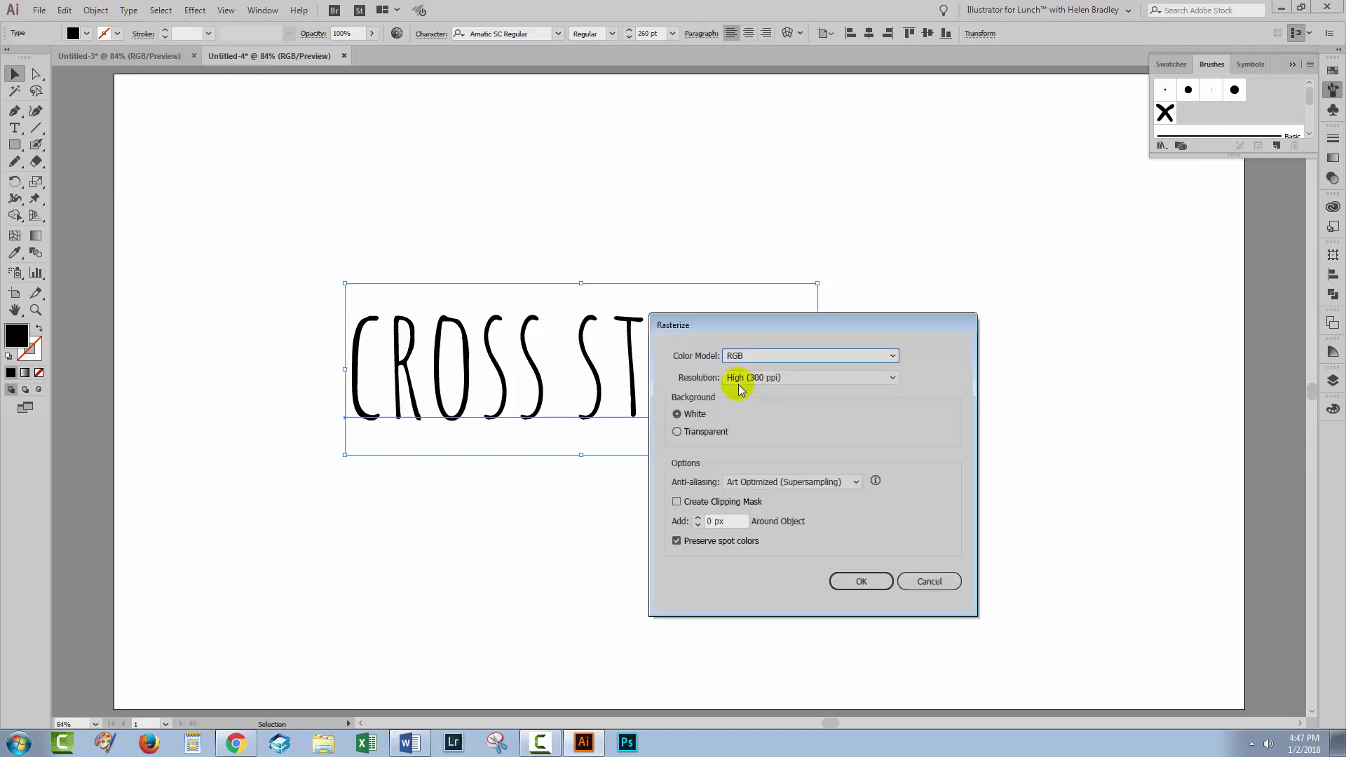
{"action": "left_click", "coordinate": [870, 583]}
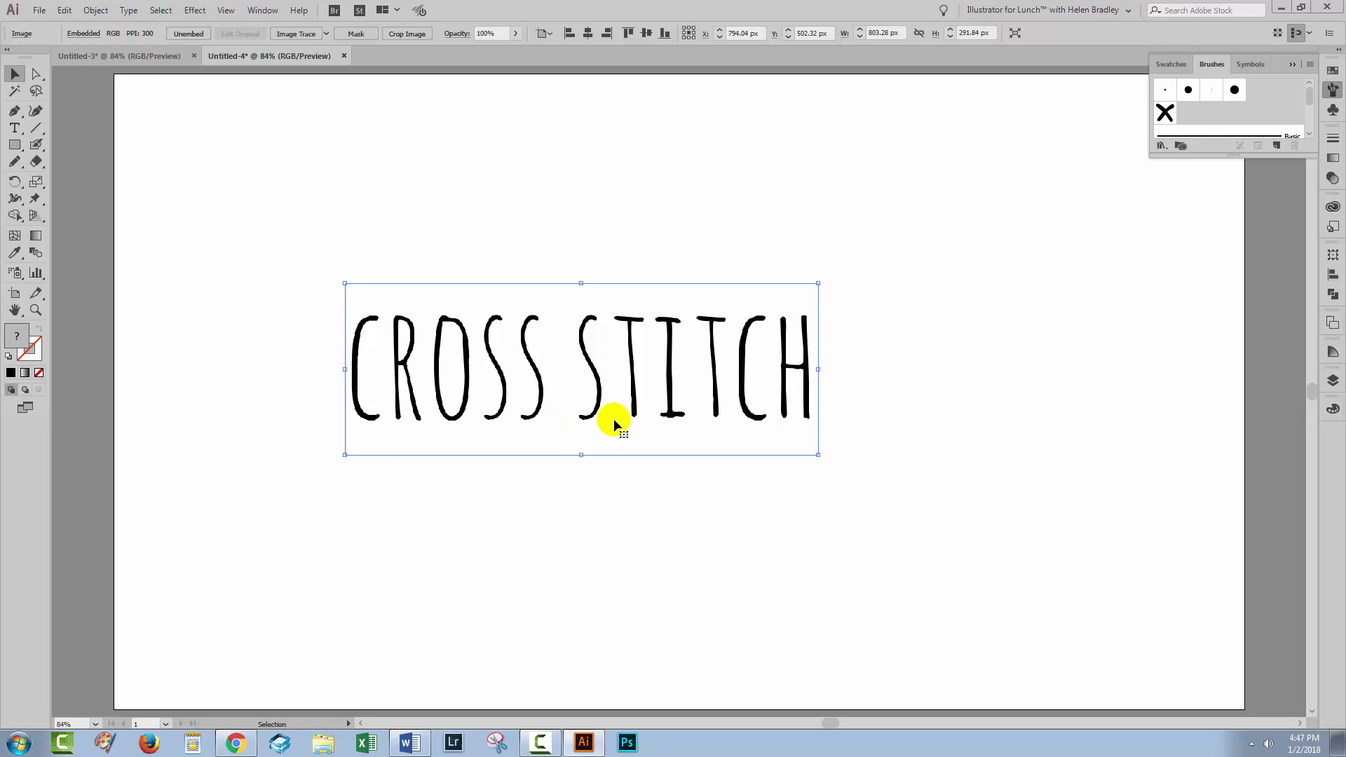
Step: Image Trace the rasterized lettering using the Line Art preset
{"action": "left_click", "coordinate": [289, 34]}
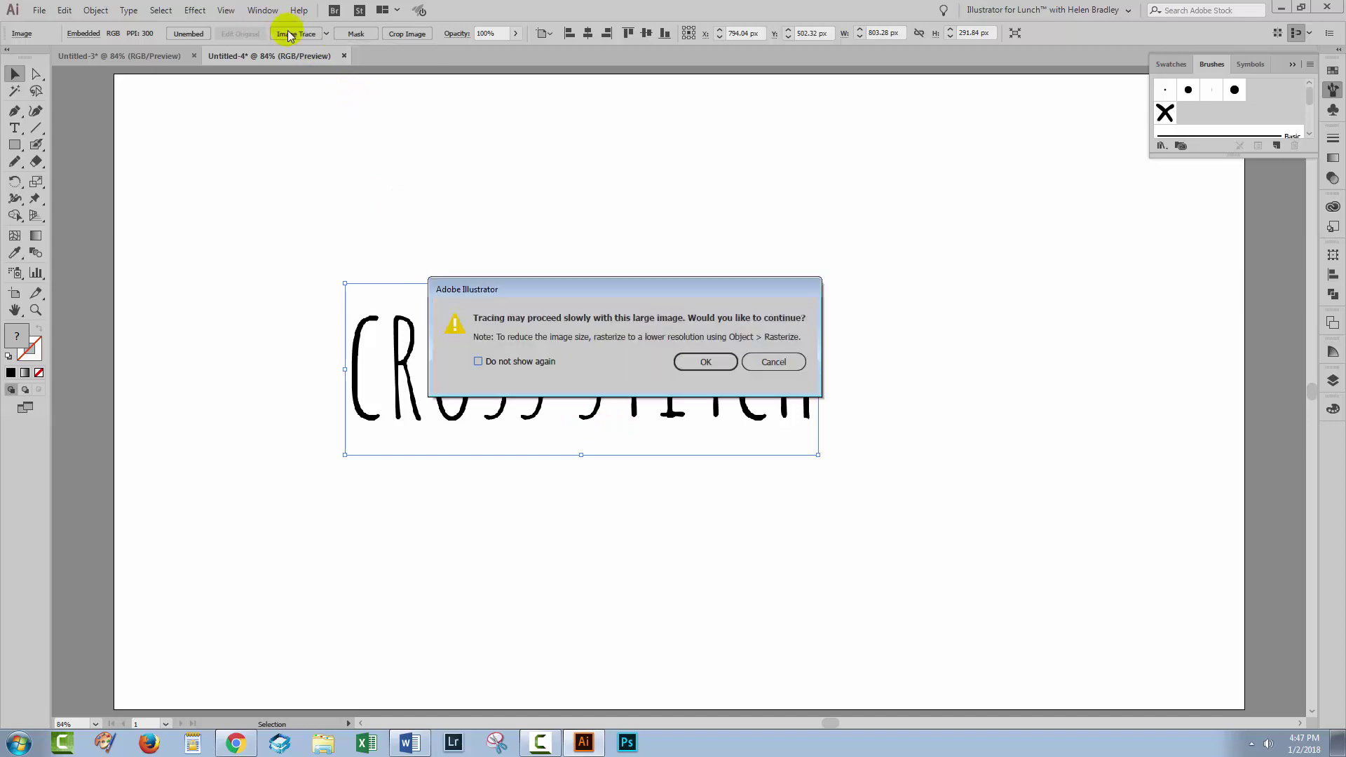
{"action": "left_click", "coordinate": [708, 362]}
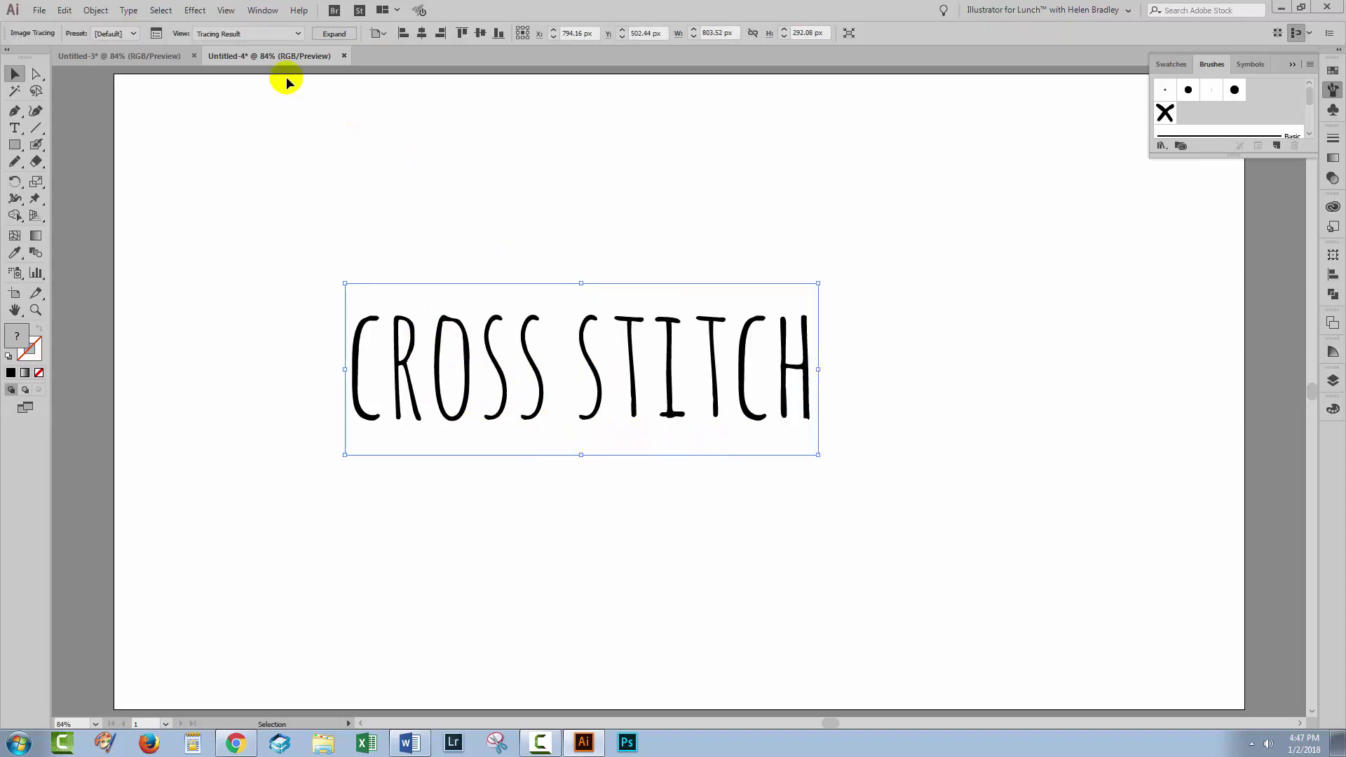
{"action": "left_click", "coordinate": [156, 34]}
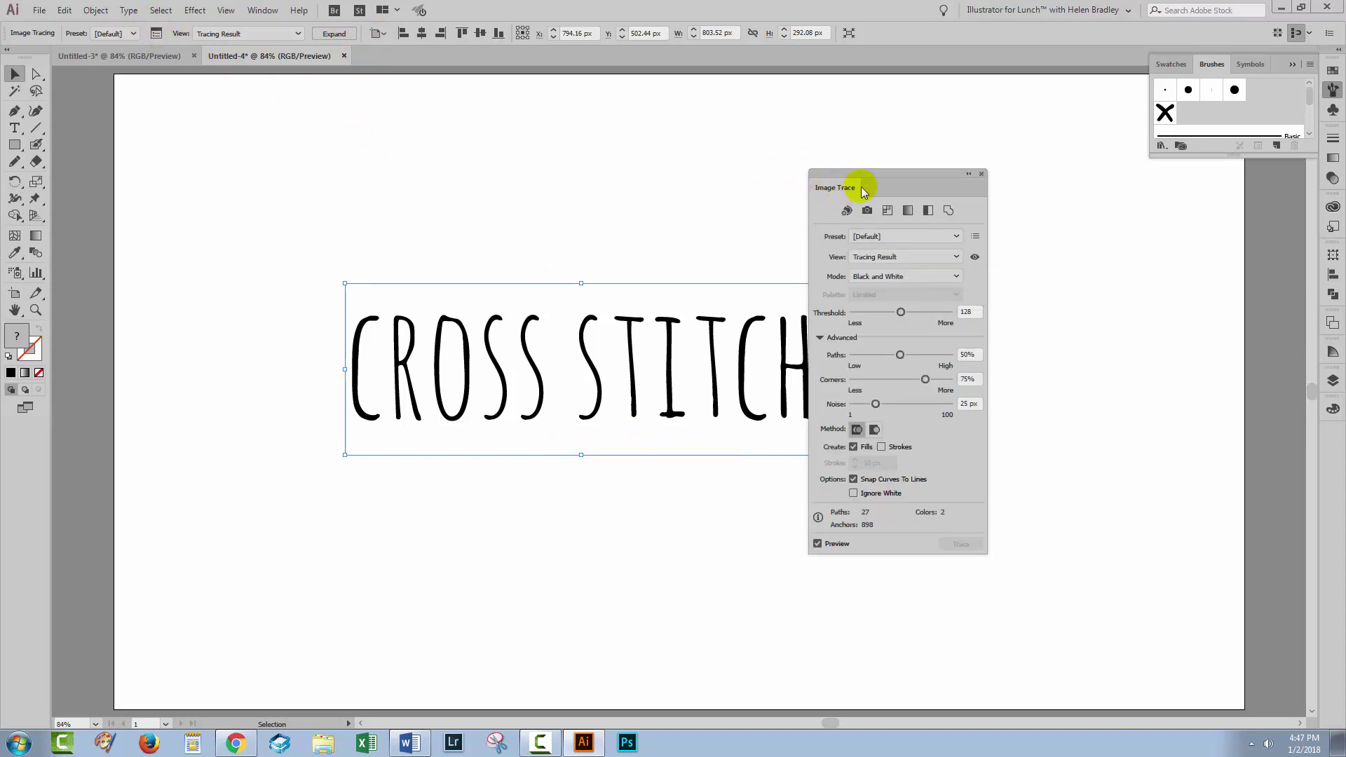
{"action": "mouse_move", "coordinate": [844, 181]}
{"action": "left_mouse_down"}
{"action": "mouse_move", "coordinate": [1042, 273]}
{"action": "mouse_move", "coordinate": [1022, 265]}
{"action": "left_mouse_up"}
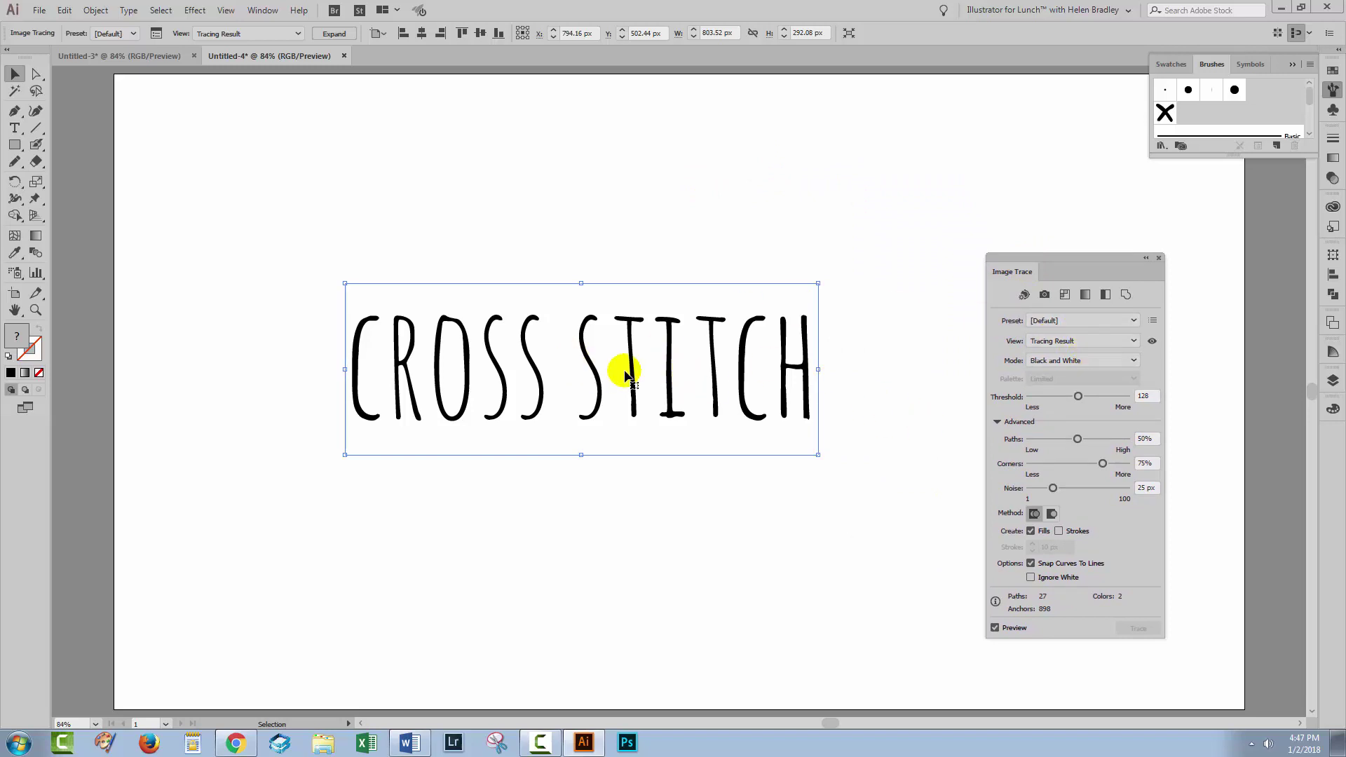
{"action": "left_click", "coordinate": [1095, 321]}
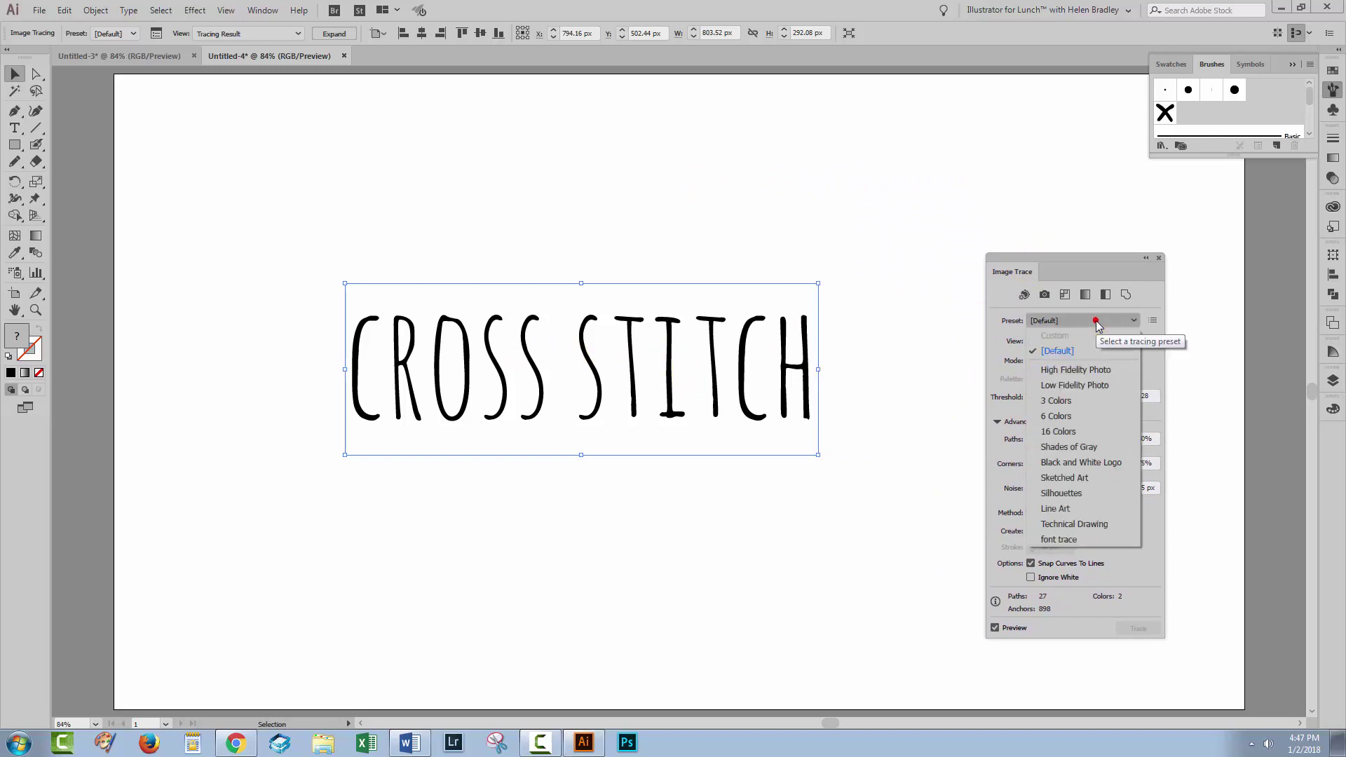
{"action": "left_click", "coordinate": [1064, 510]}
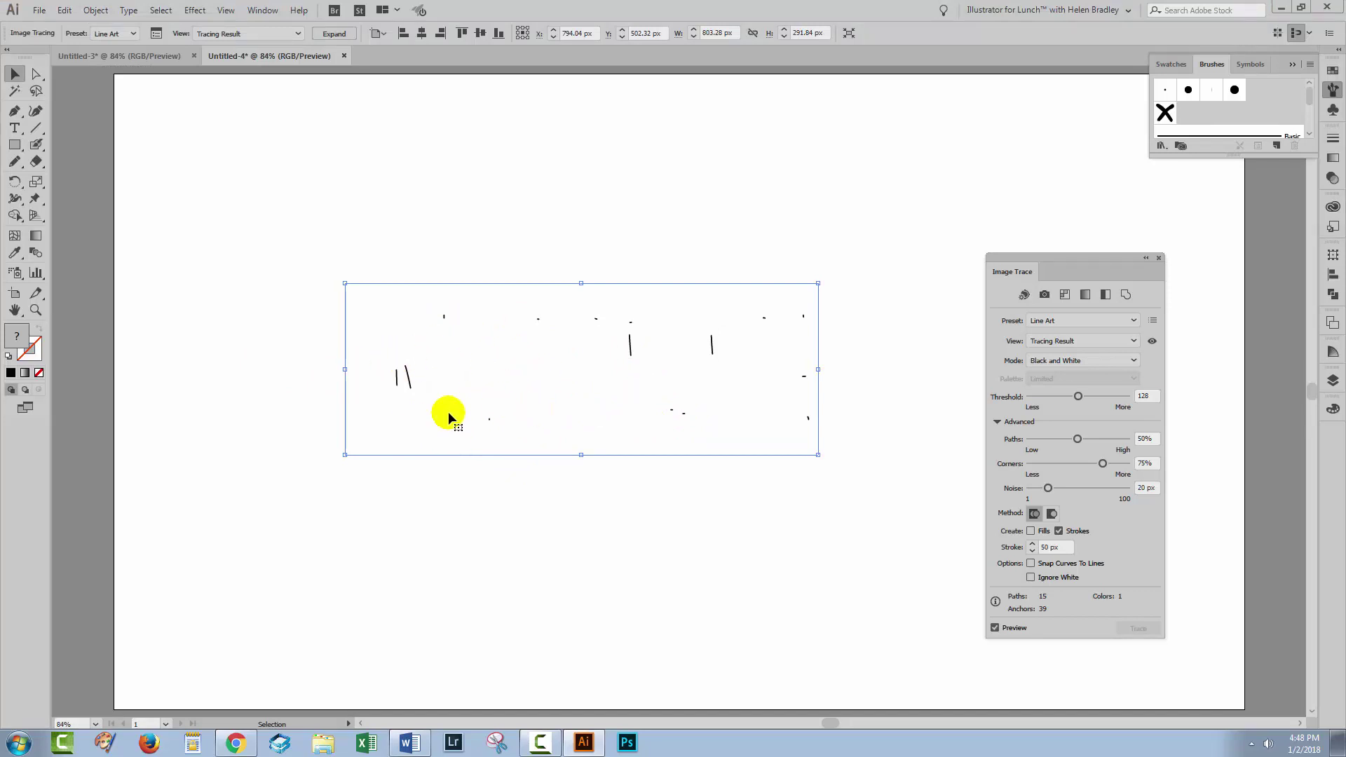
Step: Adjust the trace to Paths 89%, Corners 95%, Noise 14 px and preview the result
{"action": "left_click", "coordinate": [994, 628]}
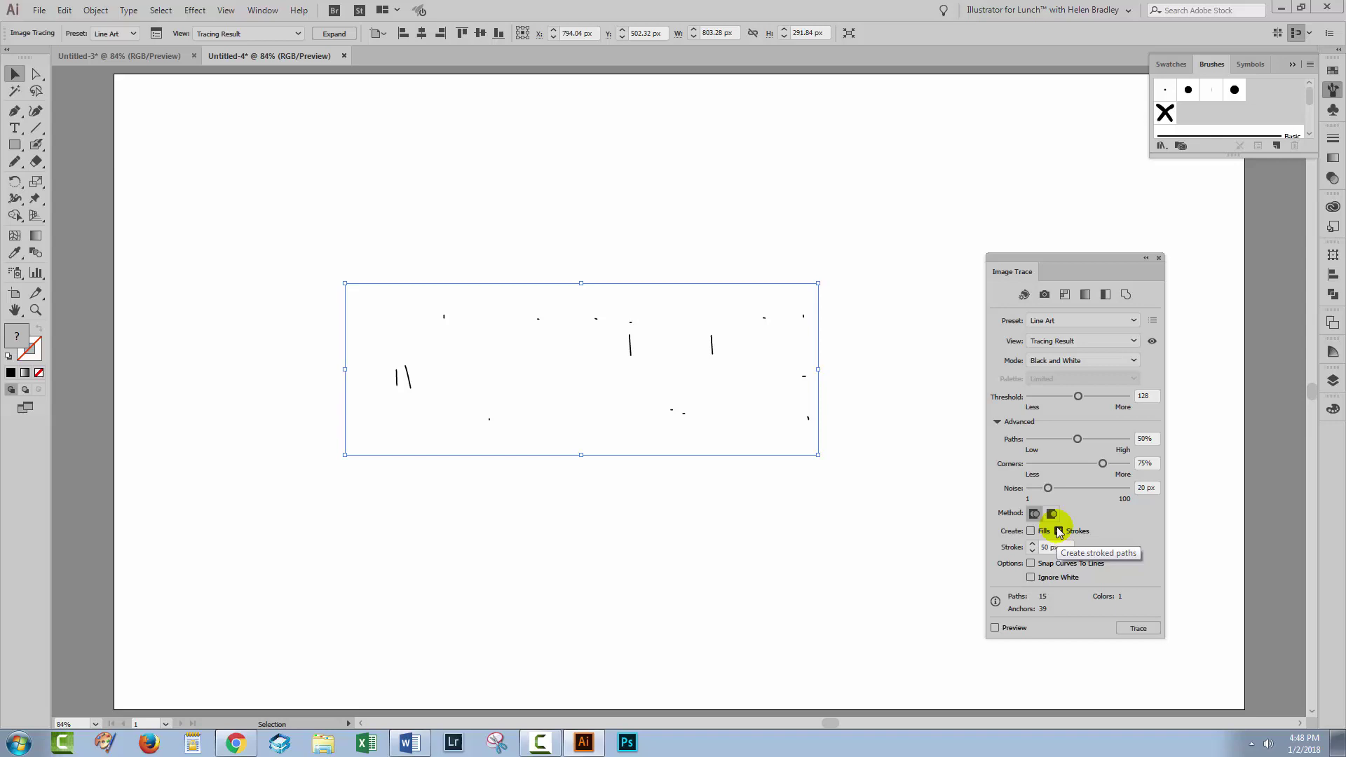
{"action": "left_click_drag", "start_coordinate": [1076, 439], "coordinate": [1108, 439]}
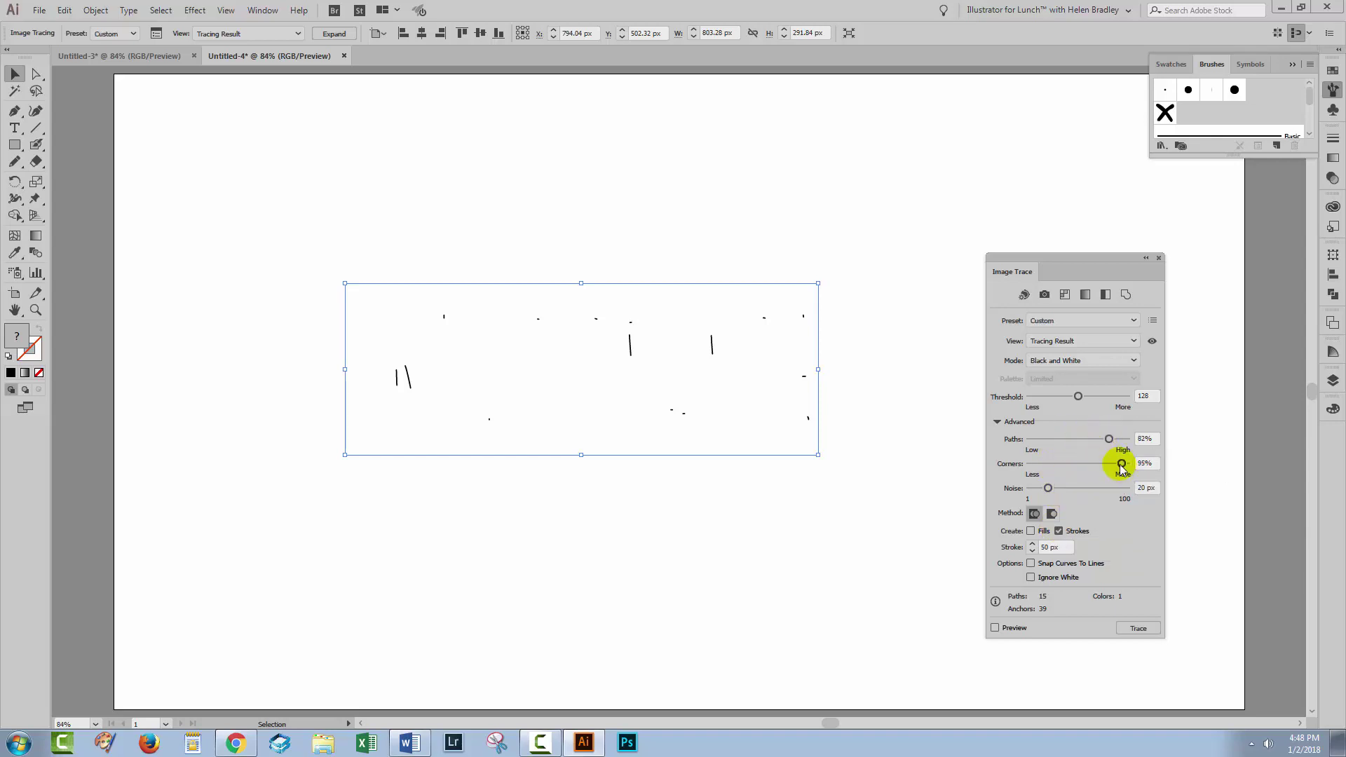
{"action": "left_click", "coordinate": [1044, 488]}
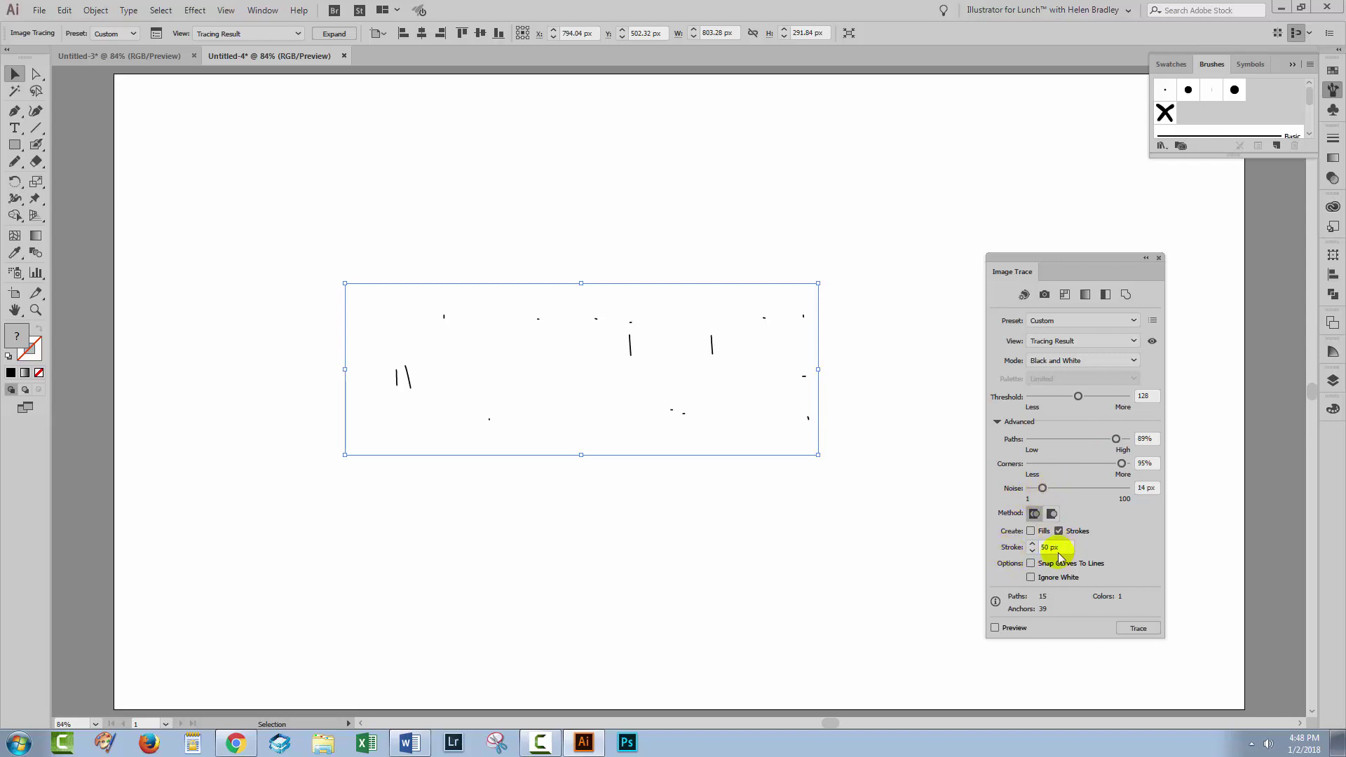
{"action": "type", "text": "100"}
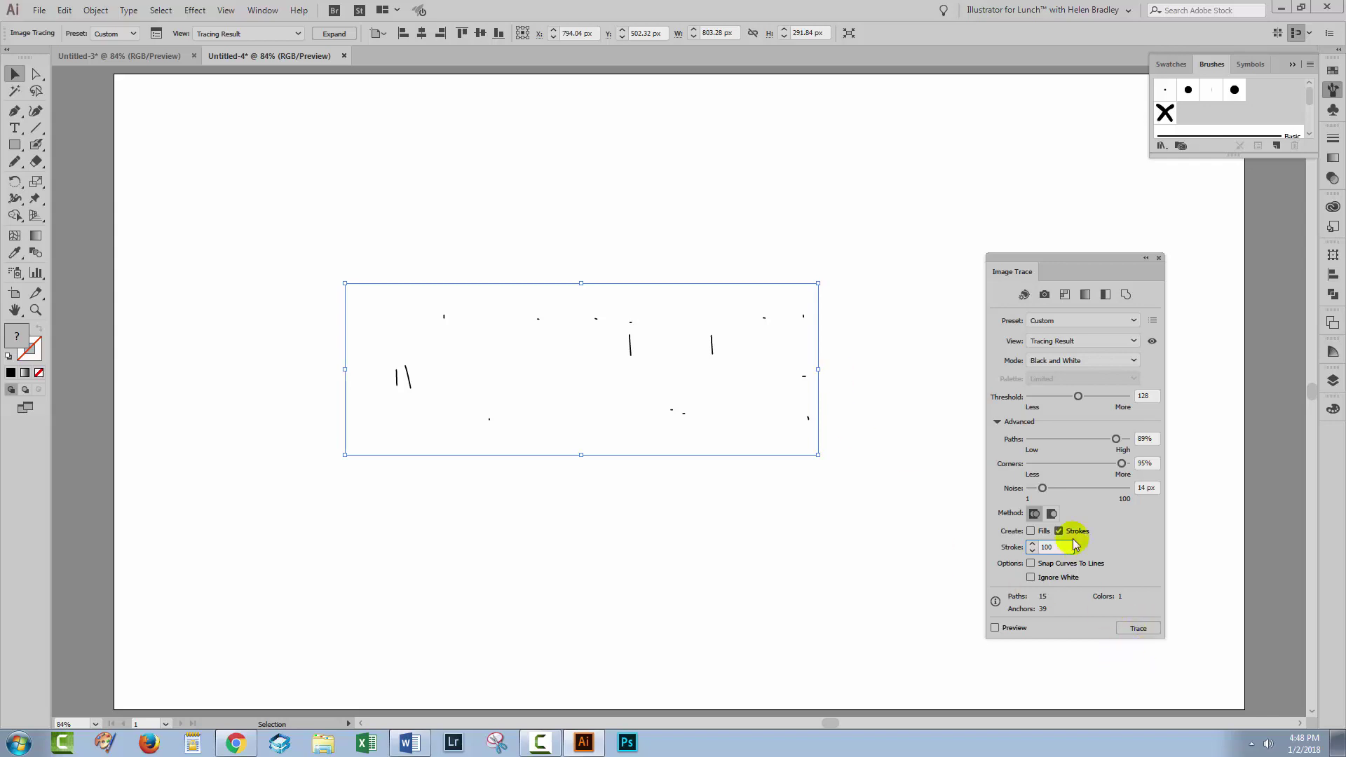
{"action": "left_click", "coordinate": [995, 629]}
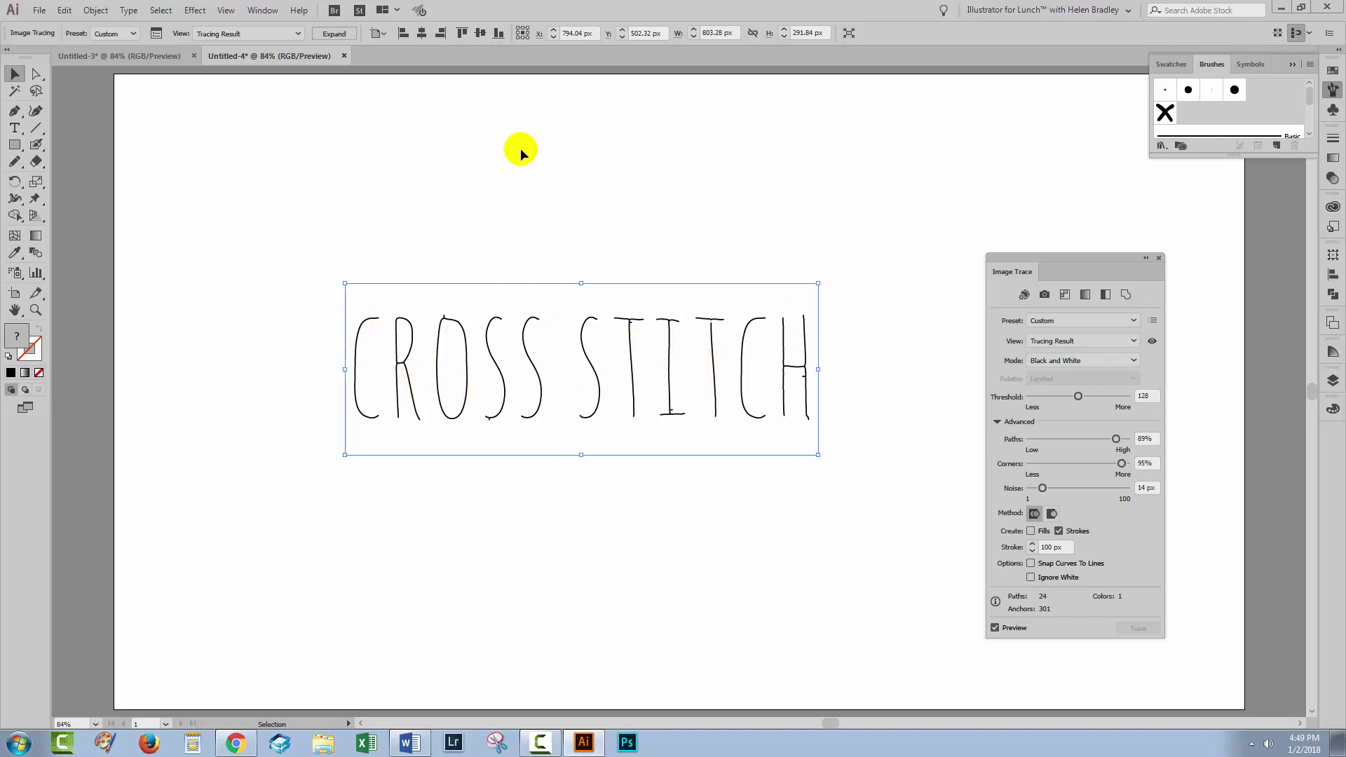
Step: Expand the trace and scale the lettering proportionally to about 1263 px wide
{"action": "left_click", "coordinate": [332, 34]}
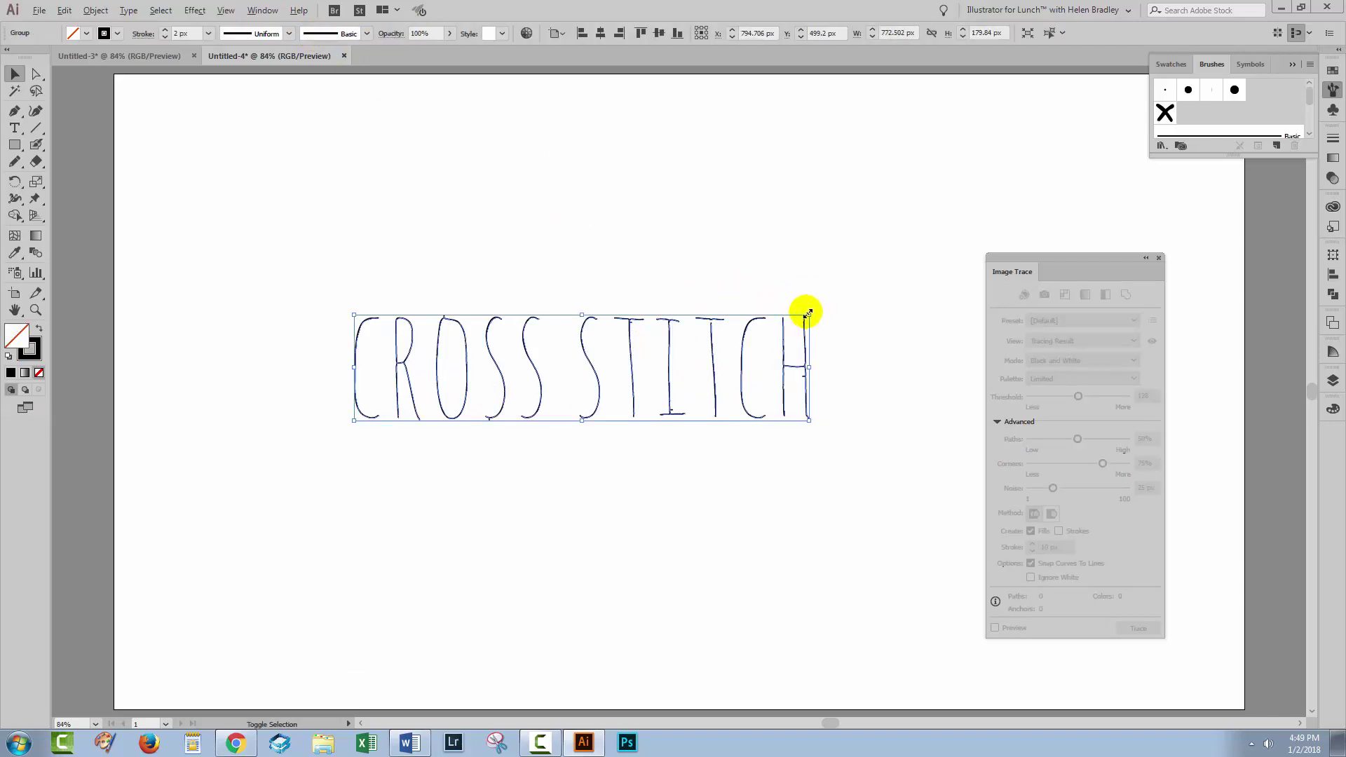
{"action": "left_click_drag", "start_coordinate": [808, 313], "coordinate": [953, 137]}
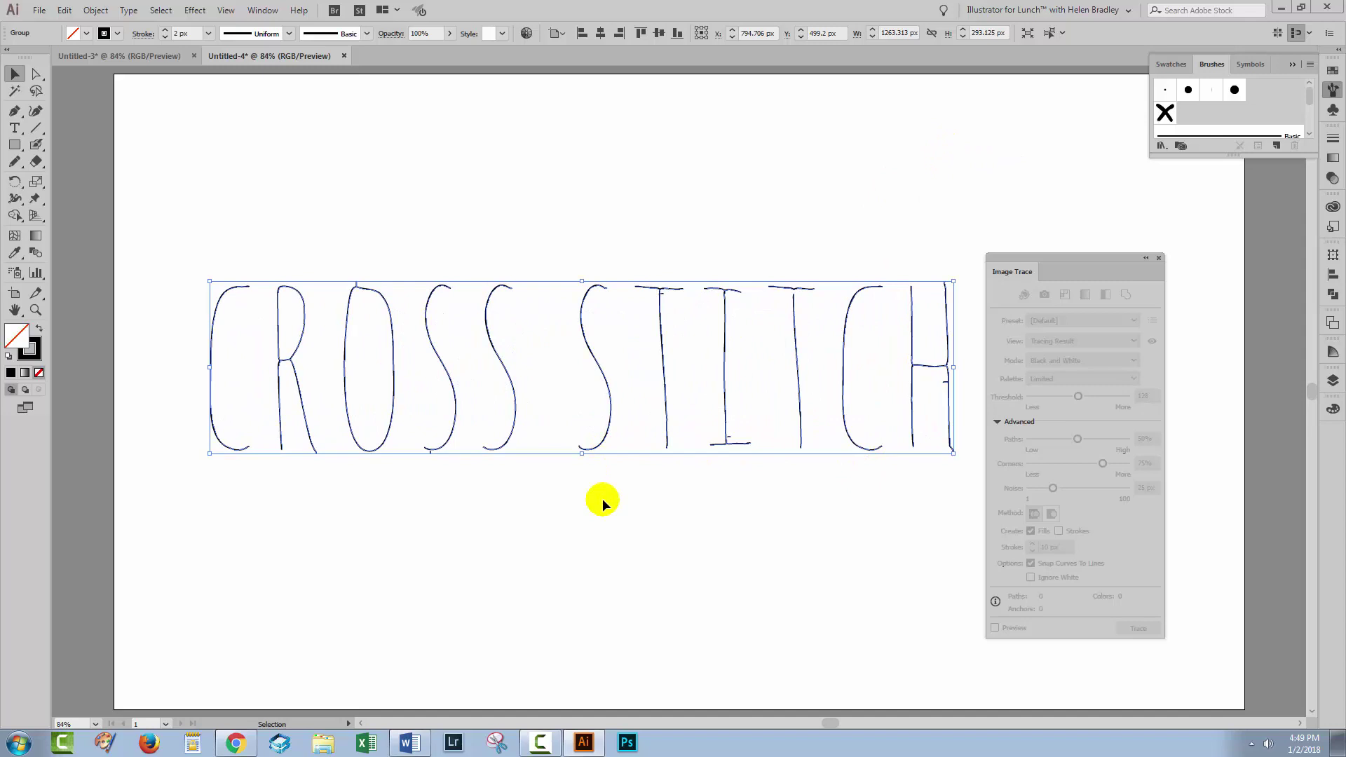
{"action": "left_click", "coordinate": [1159, 256]}
{"action": "left_click", "coordinate": [866, 484]}
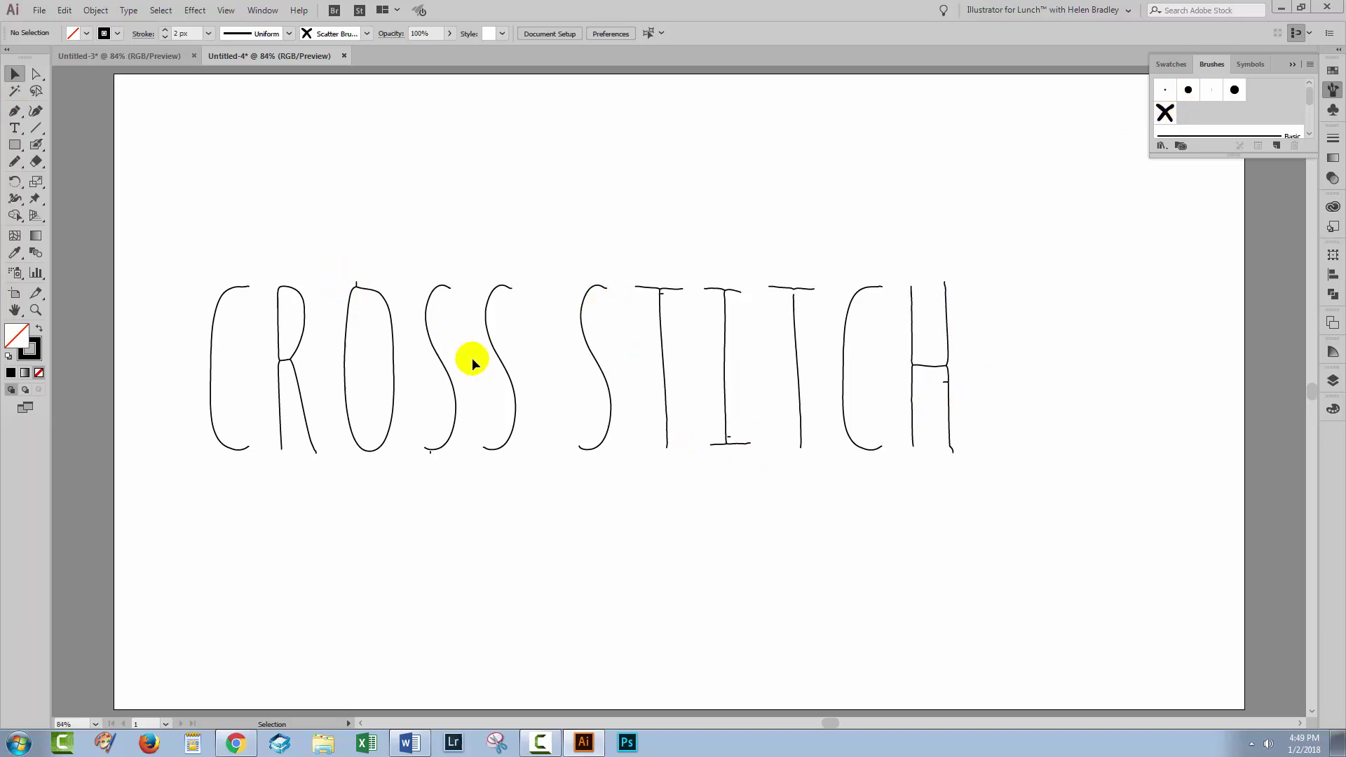
Step: Try Scatter Brush 1 on all the lettering, then undo it
{"action": "mouse_move", "coordinate": [172, 255]}
{"action": "left_mouse_down"}
{"action": "mouse_move", "coordinate": [911, 553]}
{"action": "mouse_move", "coordinate": [1037, 514]}
{"action": "mouse_move", "coordinate": [1052, 526]}
{"action": "left_mouse_up"}
{"action": "left_click", "coordinate": [1166, 114]}
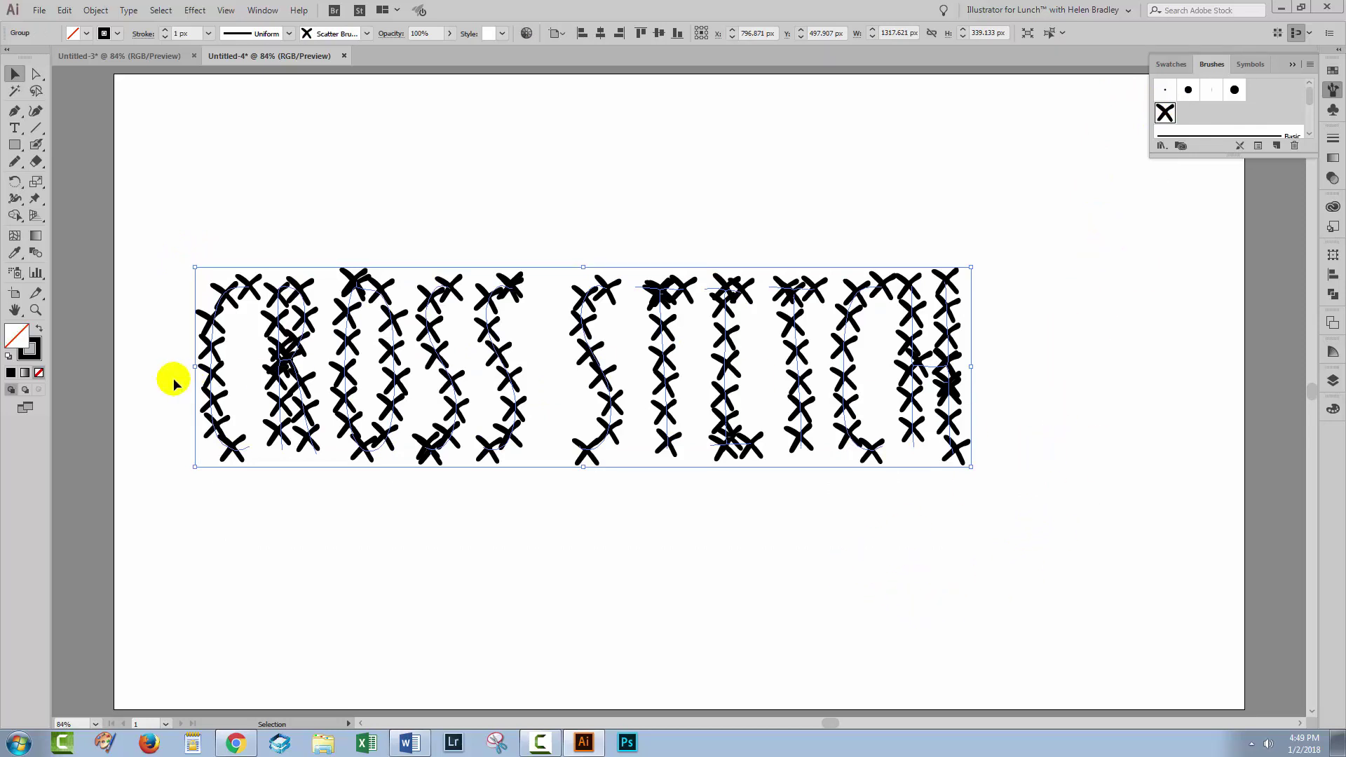
{"action": "key", "text": "a"}
{"action": "key", "text": "ctrl+z"}
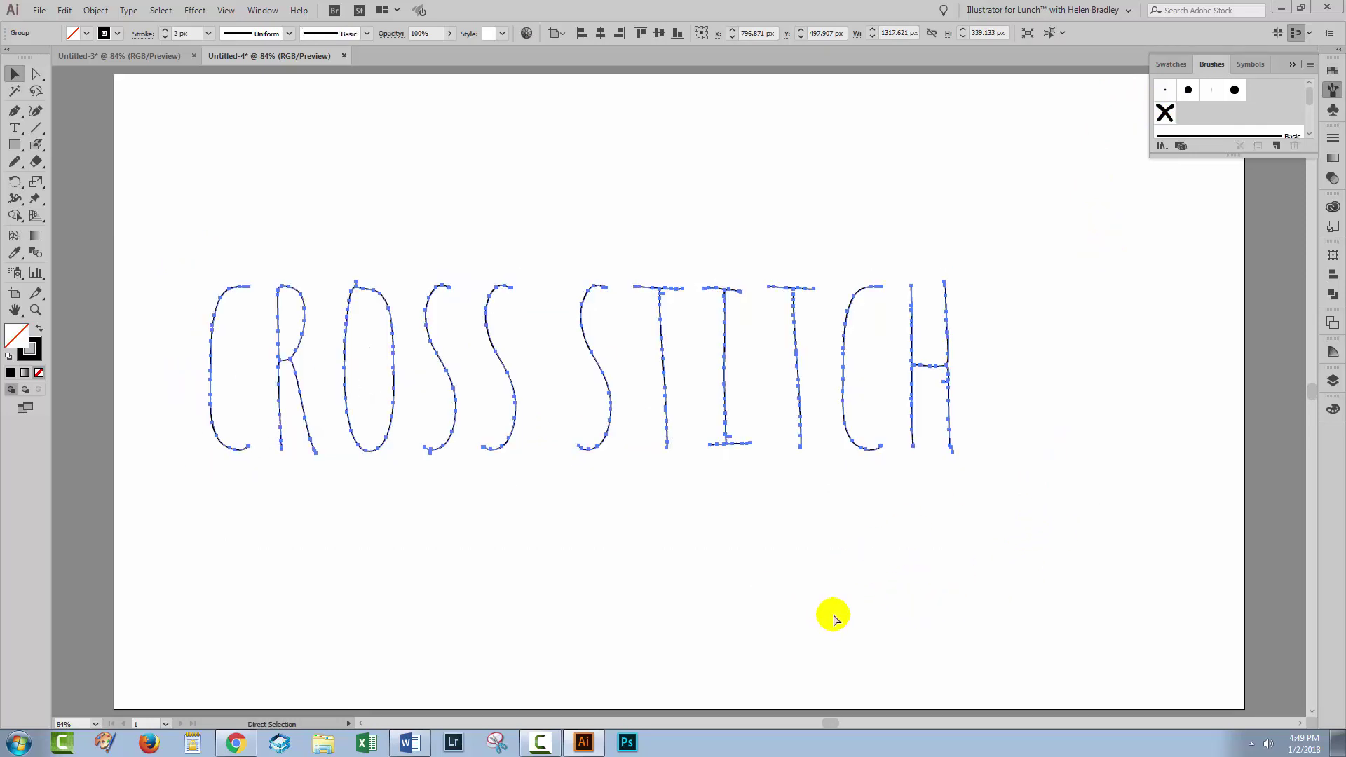
Step: Copy the X artwork out and define it as Scatter Brush 2 with Tints colorization
{"action": "key", "text": "v"}
{"action": "left_click", "coordinate": [1106, 236]}
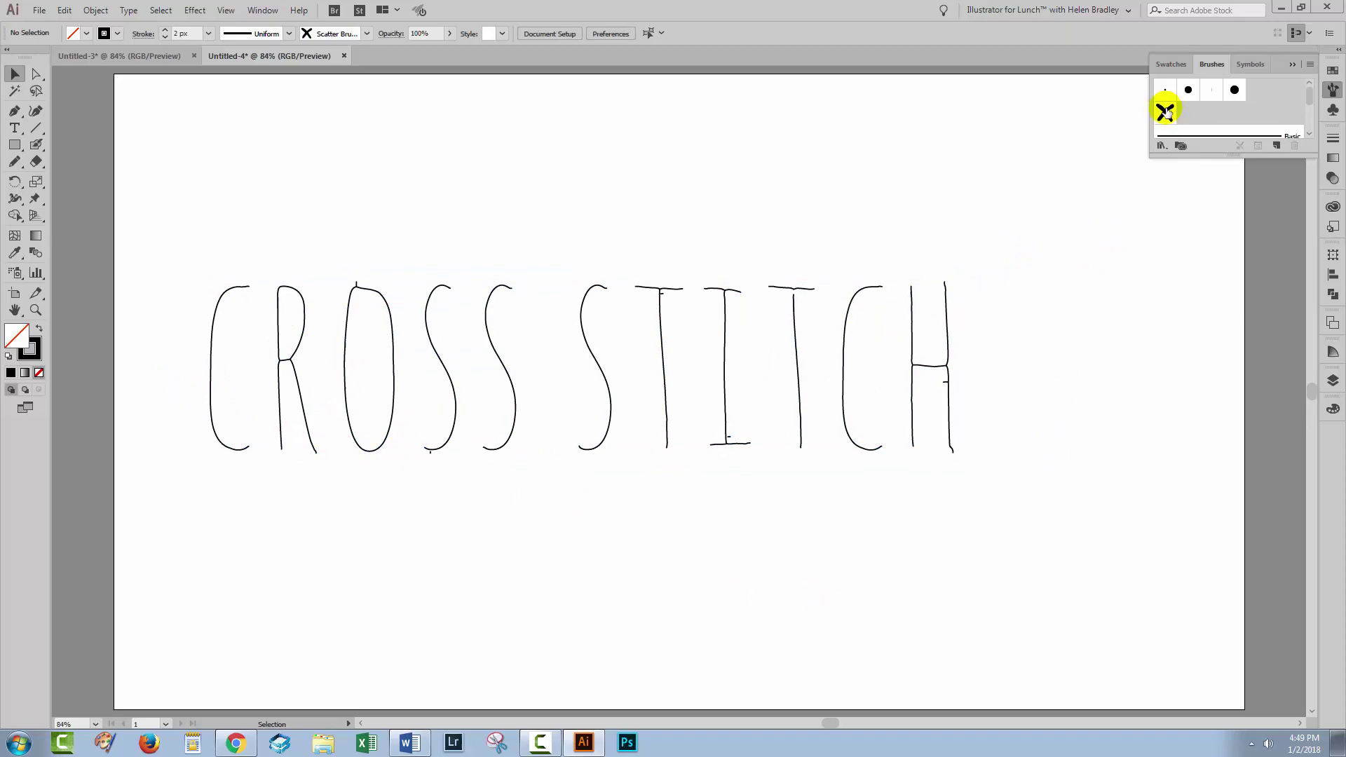
{"action": "mouse_move", "coordinate": [1166, 112]}
{"action": "left_mouse_down"}
{"action": "mouse_move", "coordinate": [1107, 314]}
{"action": "mouse_move", "coordinate": [1187, 84]}
{"action": "mouse_move", "coordinate": [1185, 112]}
{"action": "left_mouse_up"}
{"action": "left_click", "coordinate": [1112, 349]}
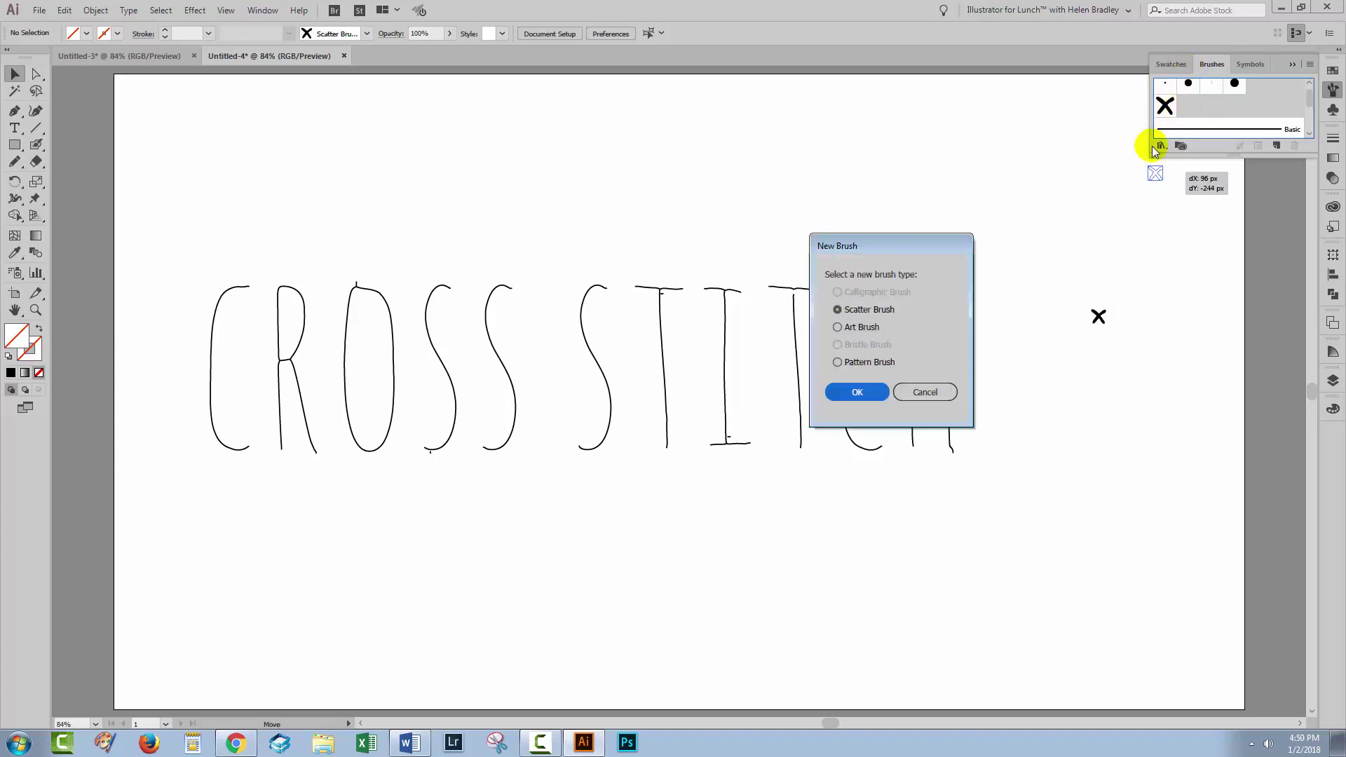
{"action": "left_click", "coordinate": [857, 394]}
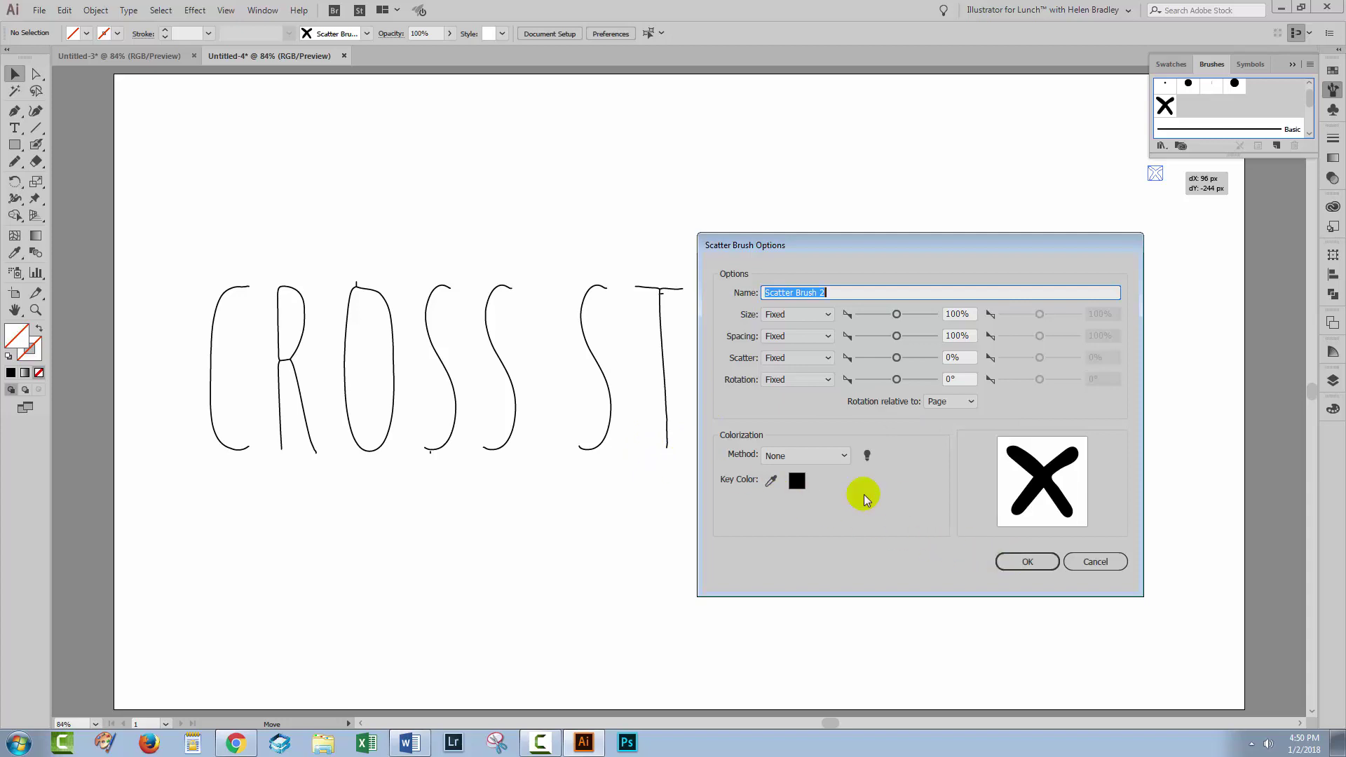
{"action": "left_click", "coordinate": [802, 456]}
{"action": "left_click", "coordinate": [786, 485]}
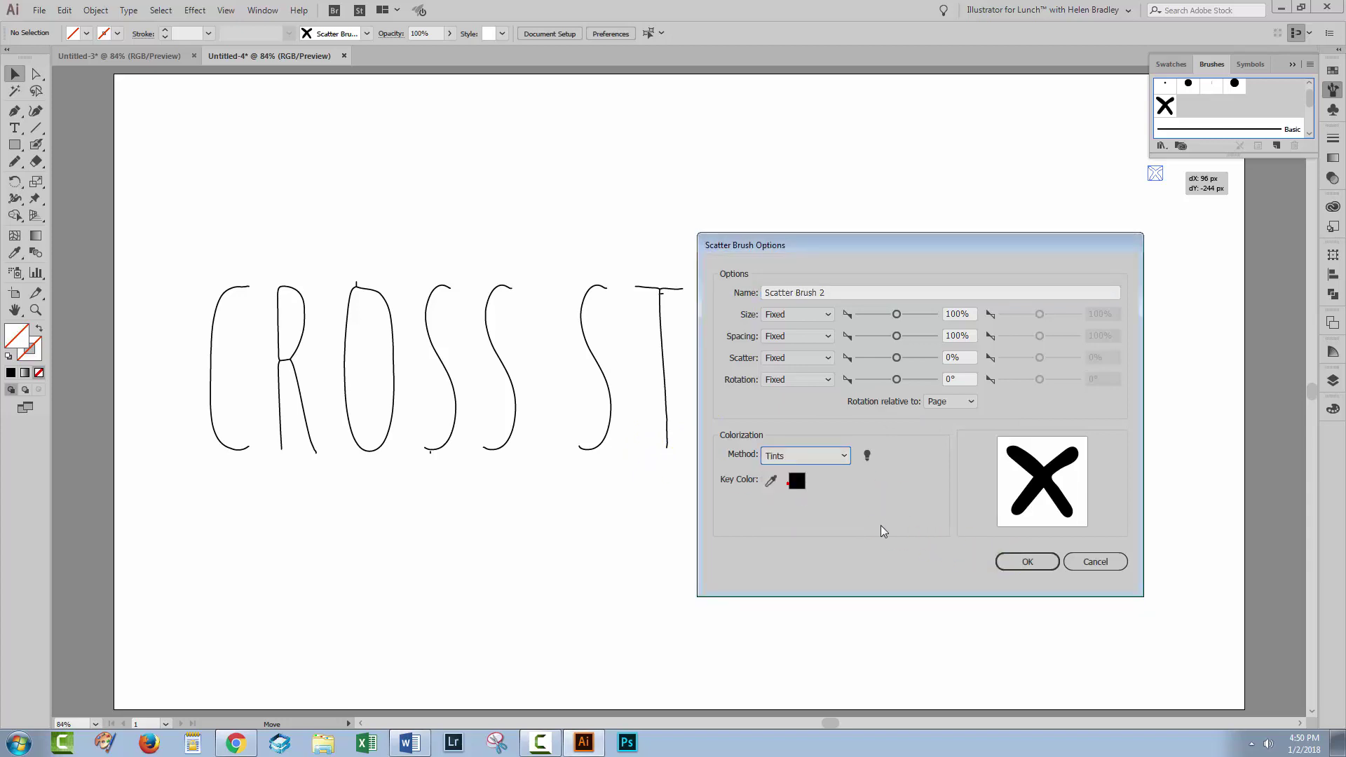
{"action": "left_click", "coordinate": [1021, 557]}
{"action": "left_click_drag", "start_coordinate": [246, 271], "coordinate": [975, 510]}
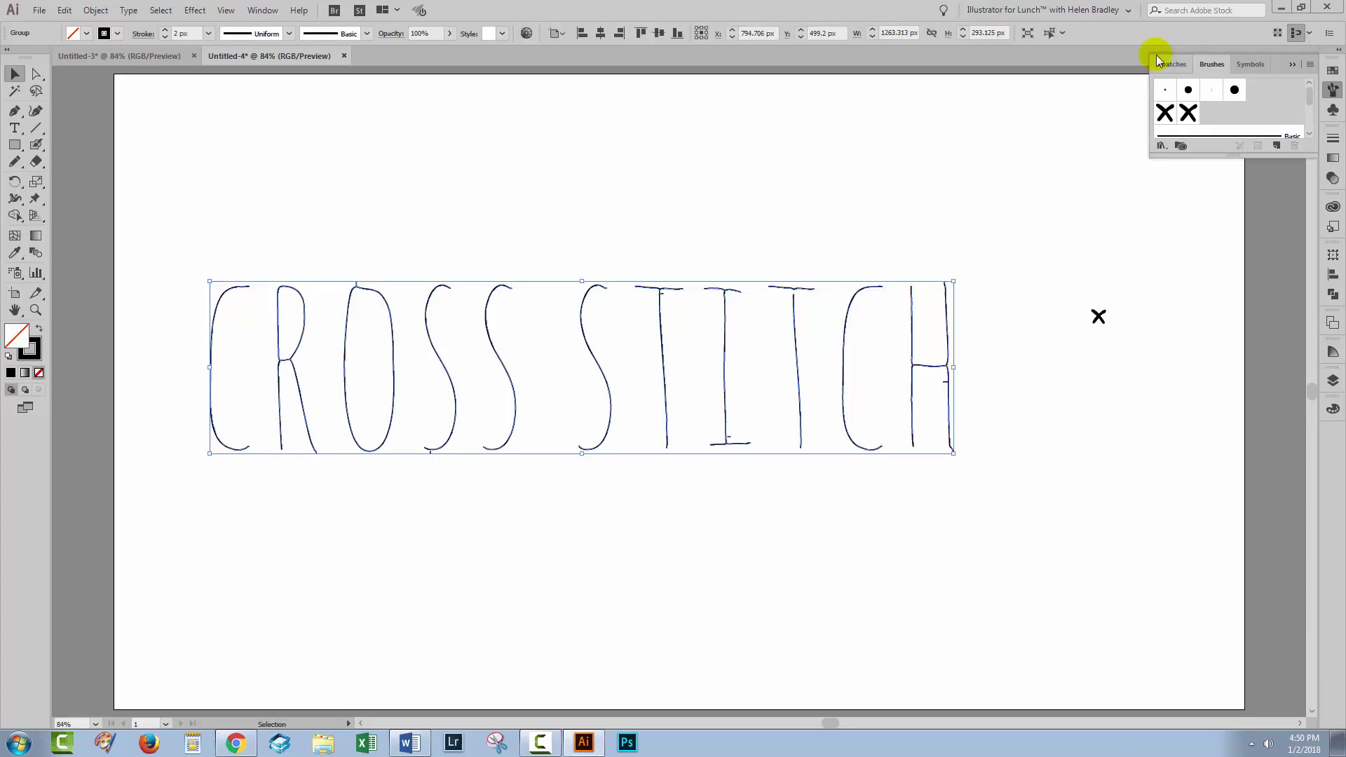
Step: Apply Scatter Brush 2 to the lettering after comparing it with the larger Scatter Brush 1
{"action": "left_click", "coordinate": [1188, 113]}
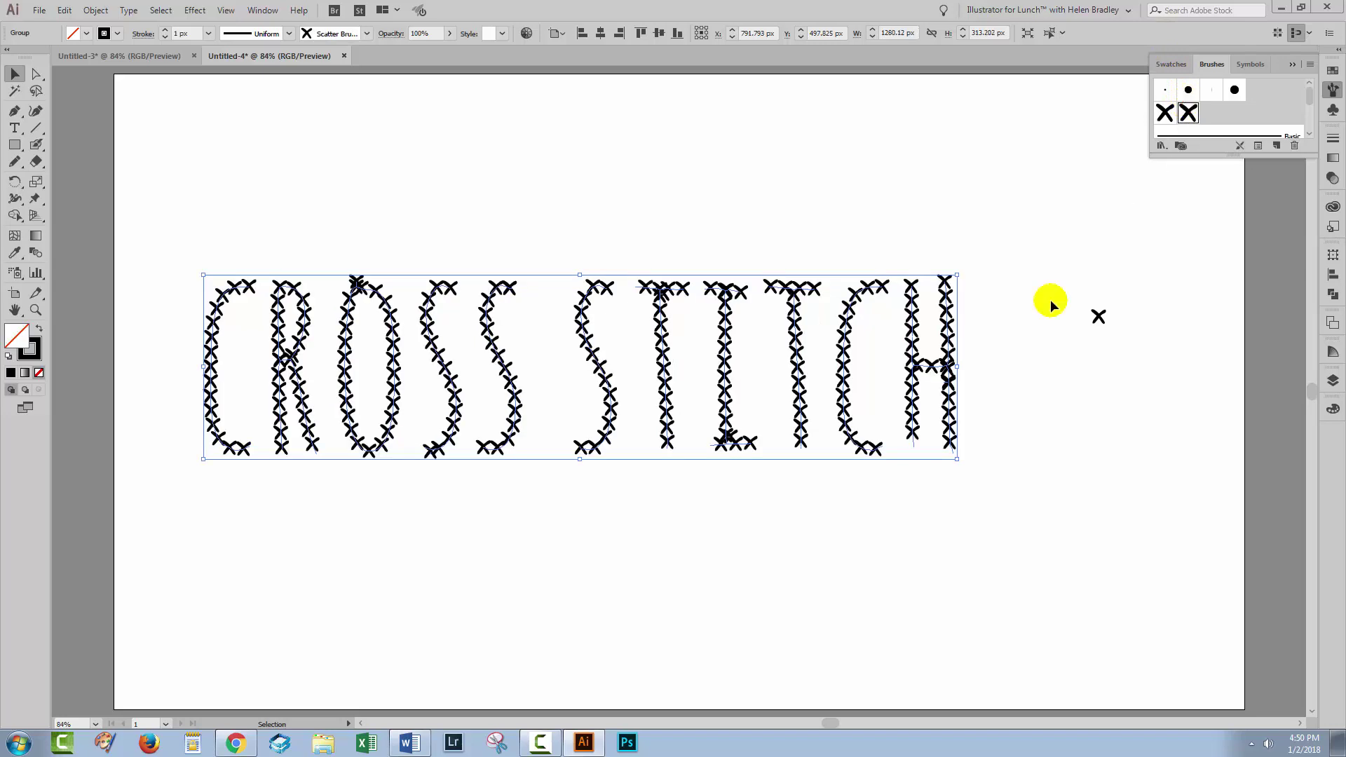
{"action": "left_click", "coordinate": [1165, 112]}
{"action": "left_click", "coordinate": [1182, 114]}
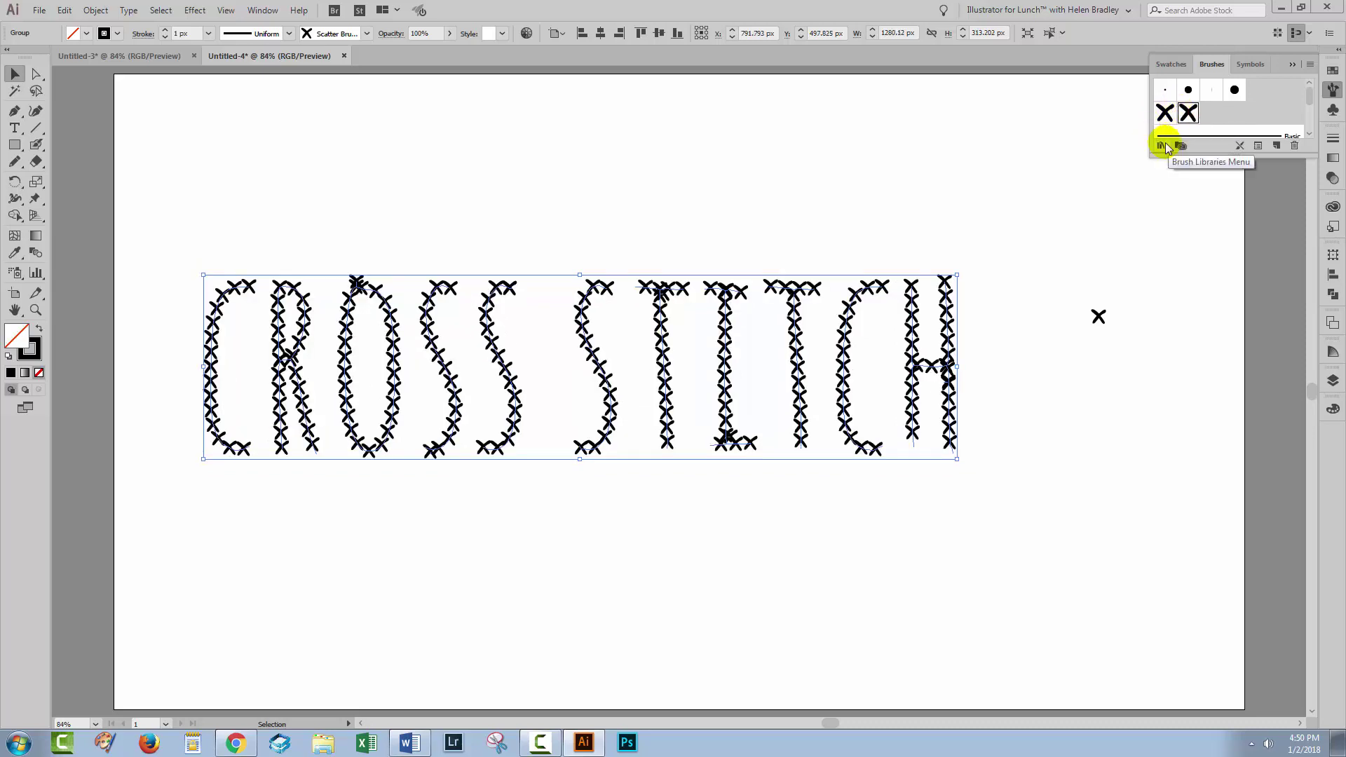
{"action": "double_click", "coordinate": [1185, 112]}
Step: Set size, spacing, scatter and rotation of Scatter Brush 2 to Random
{"action": "left_click_drag", "start_coordinate": [838, 236], "coordinate": [964, 244]}
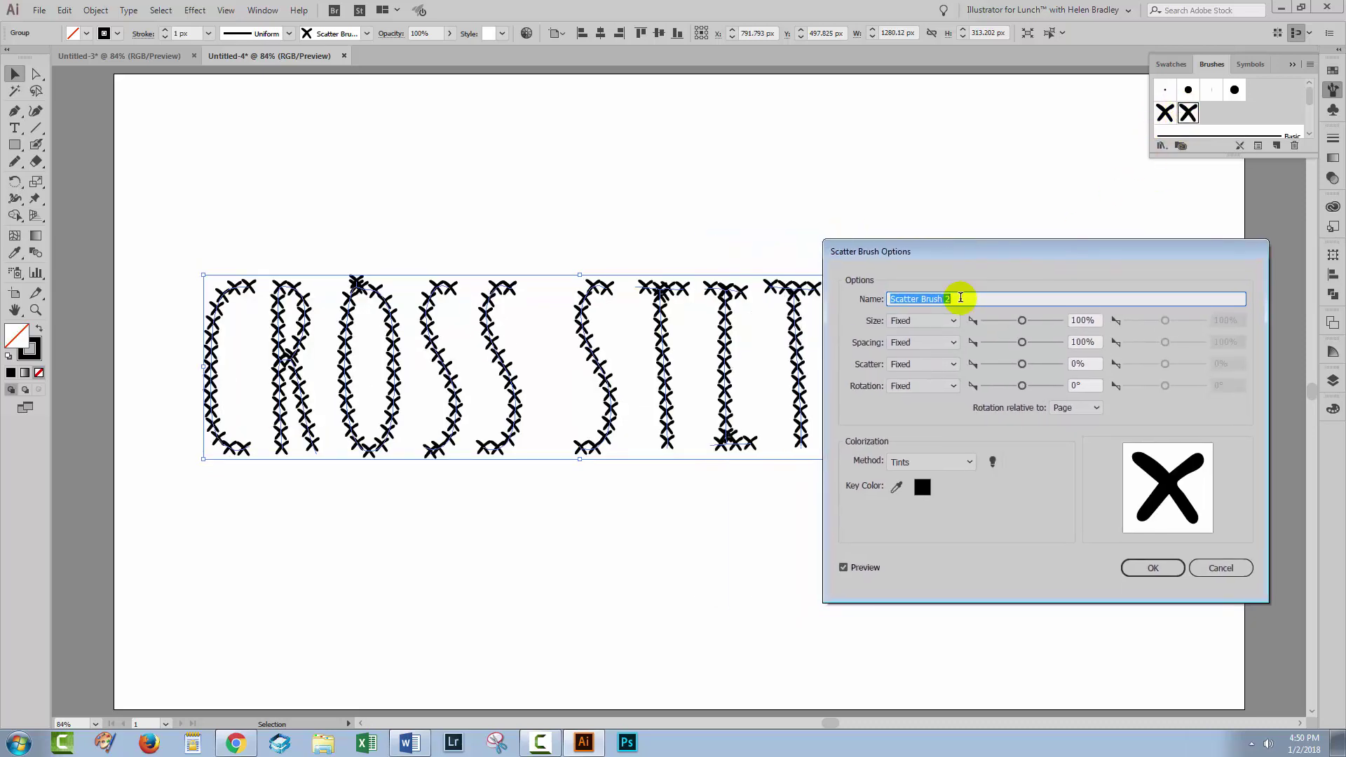
{"action": "left_click", "coordinate": [924, 321]}
{"action": "left_click", "coordinate": [925, 351]}
{"action": "left_click", "coordinate": [927, 344]}
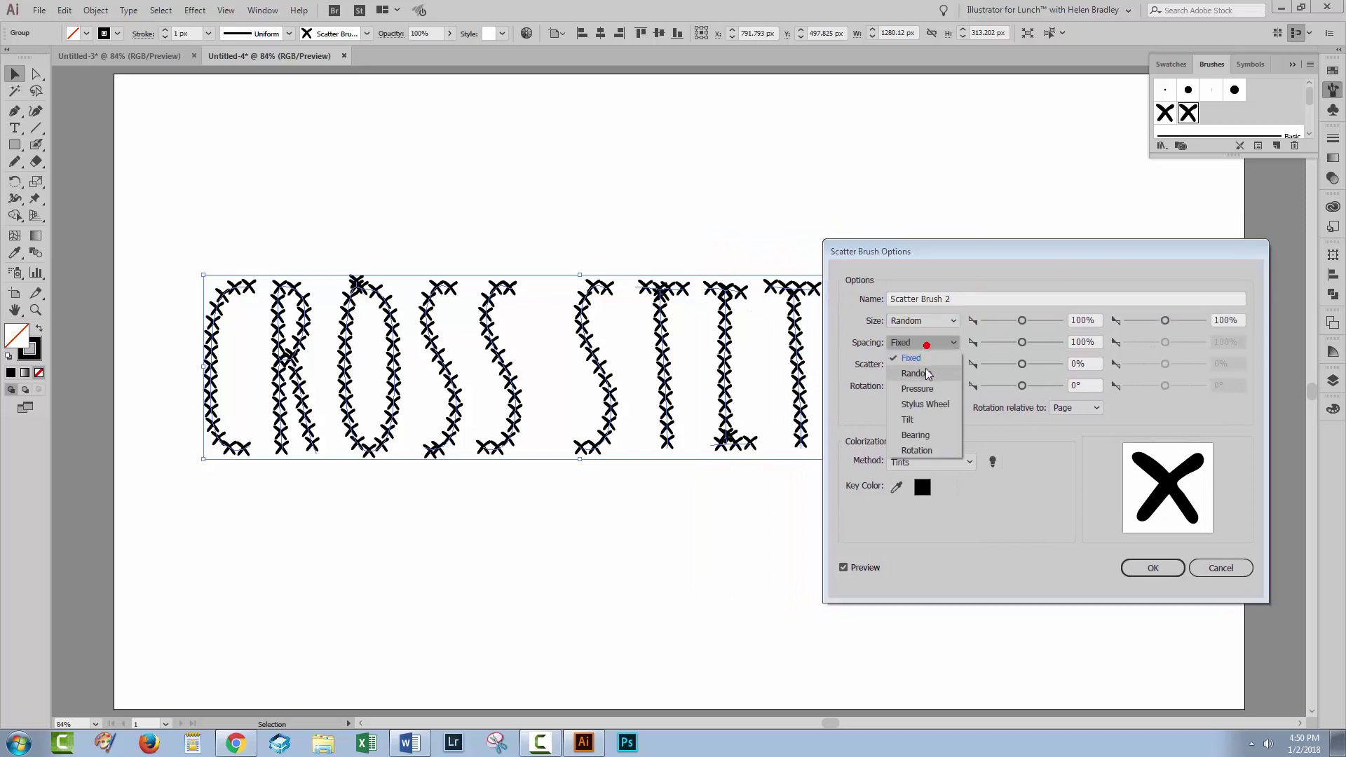
{"action": "left_click", "coordinate": [927, 374]}
{"action": "left_click", "coordinate": [922, 365]}
{"action": "left_click", "coordinate": [919, 395]}
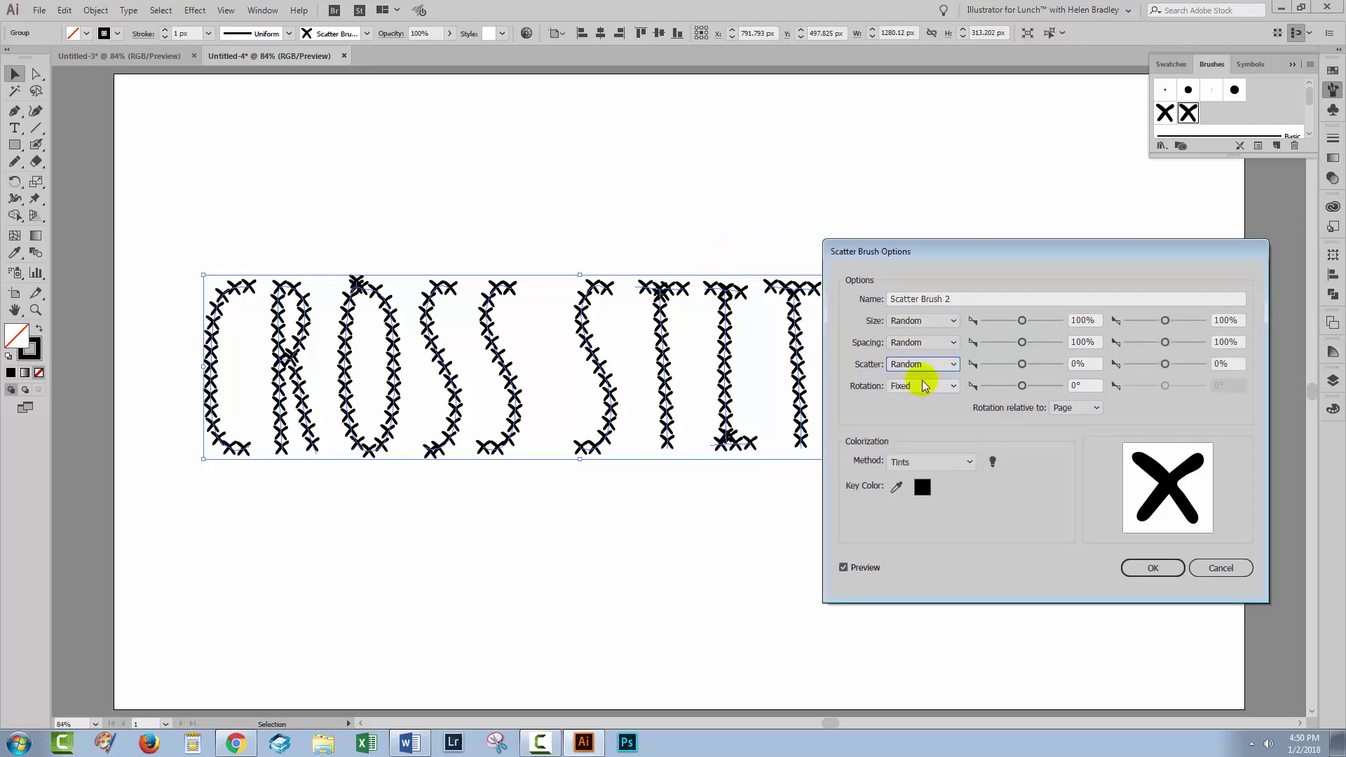
{"action": "left_click", "coordinate": [923, 386]}
{"action": "left_click", "coordinate": [922, 417]}
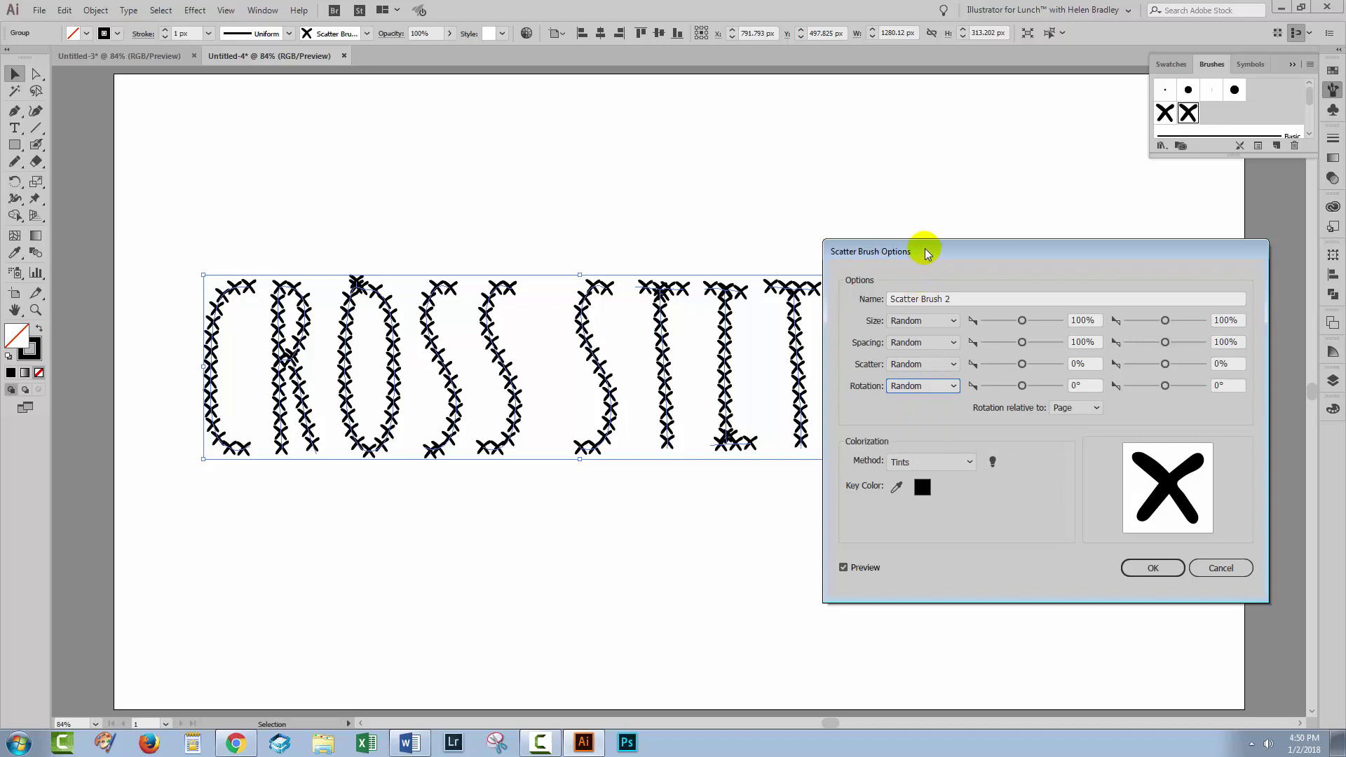
{"action": "left_click_drag", "start_coordinate": [925, 253], "coordinate": [1014, 273]}
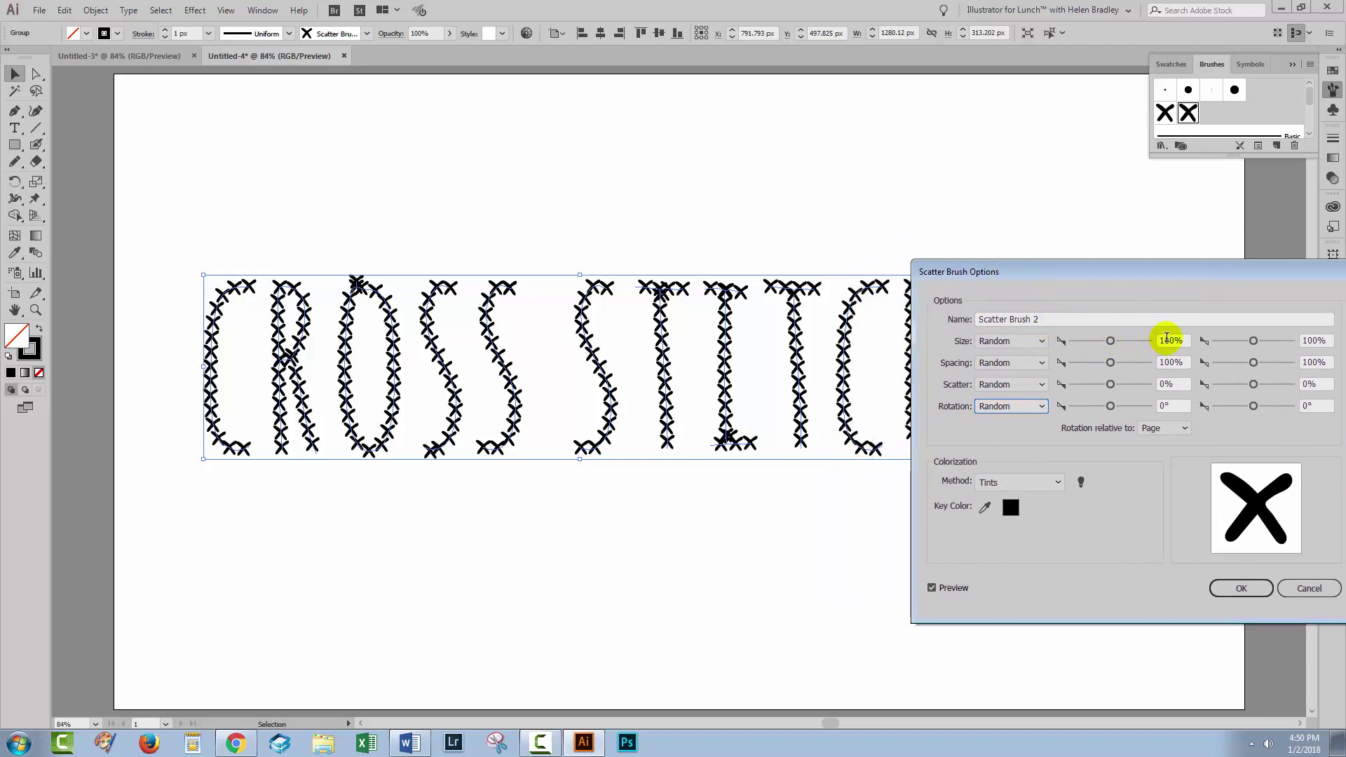
Step: Make stitch size and spacing range from 90% to 110%
{"action": "left_click", "coordinate": [1167, 340]}
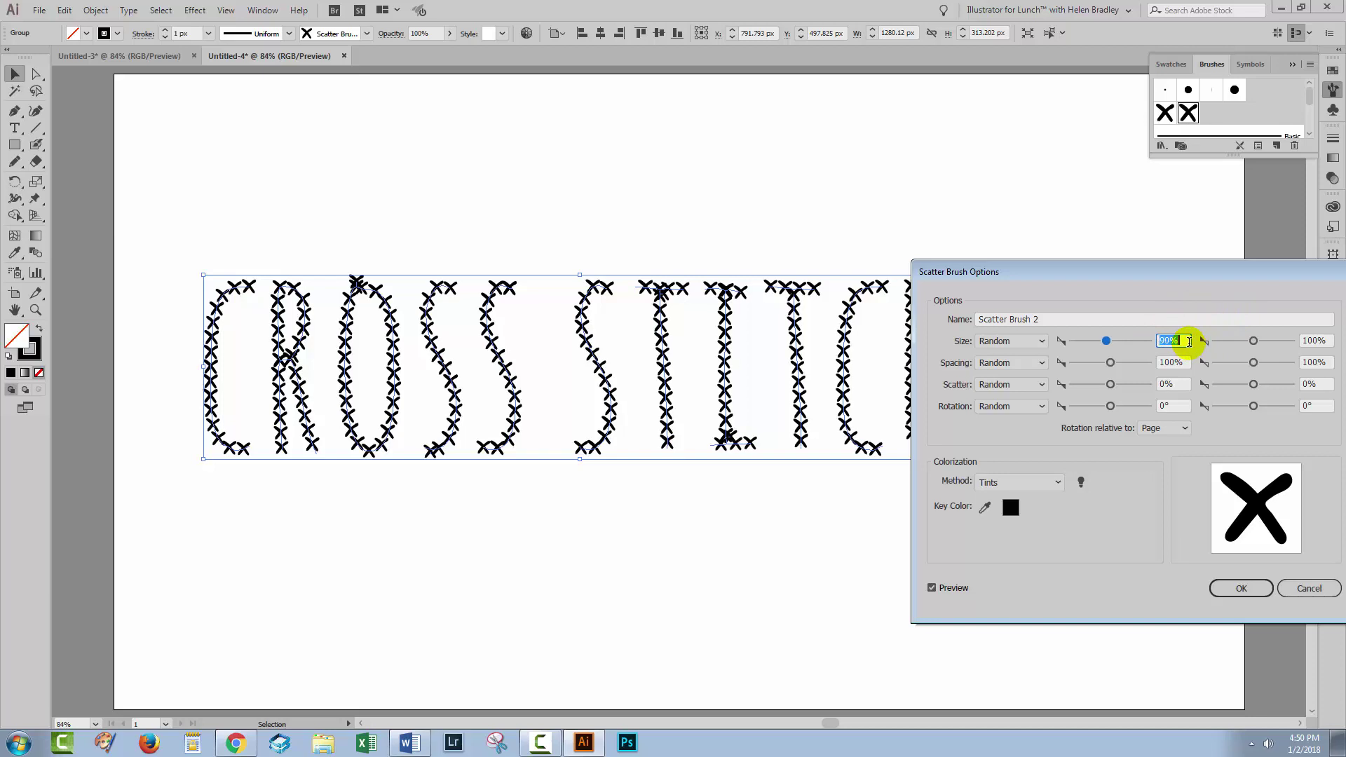
{"action": "type", "text": "90"}
{"action": "left_click", "coordinate": [1314, 340]}
{"action": "type", "text": "110"}
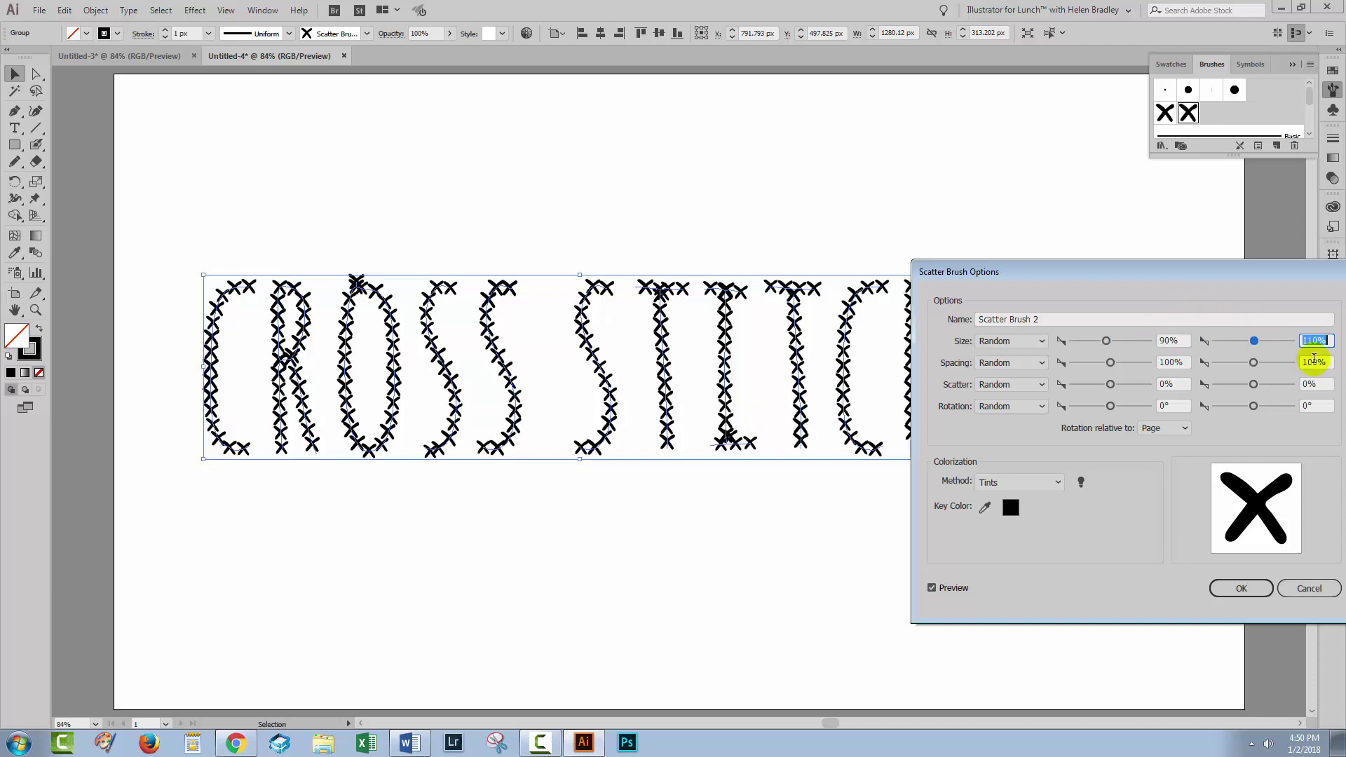
{"action": "left_click", "coordinate": [1173, 362]}
{"action": "type", "text": "80"}
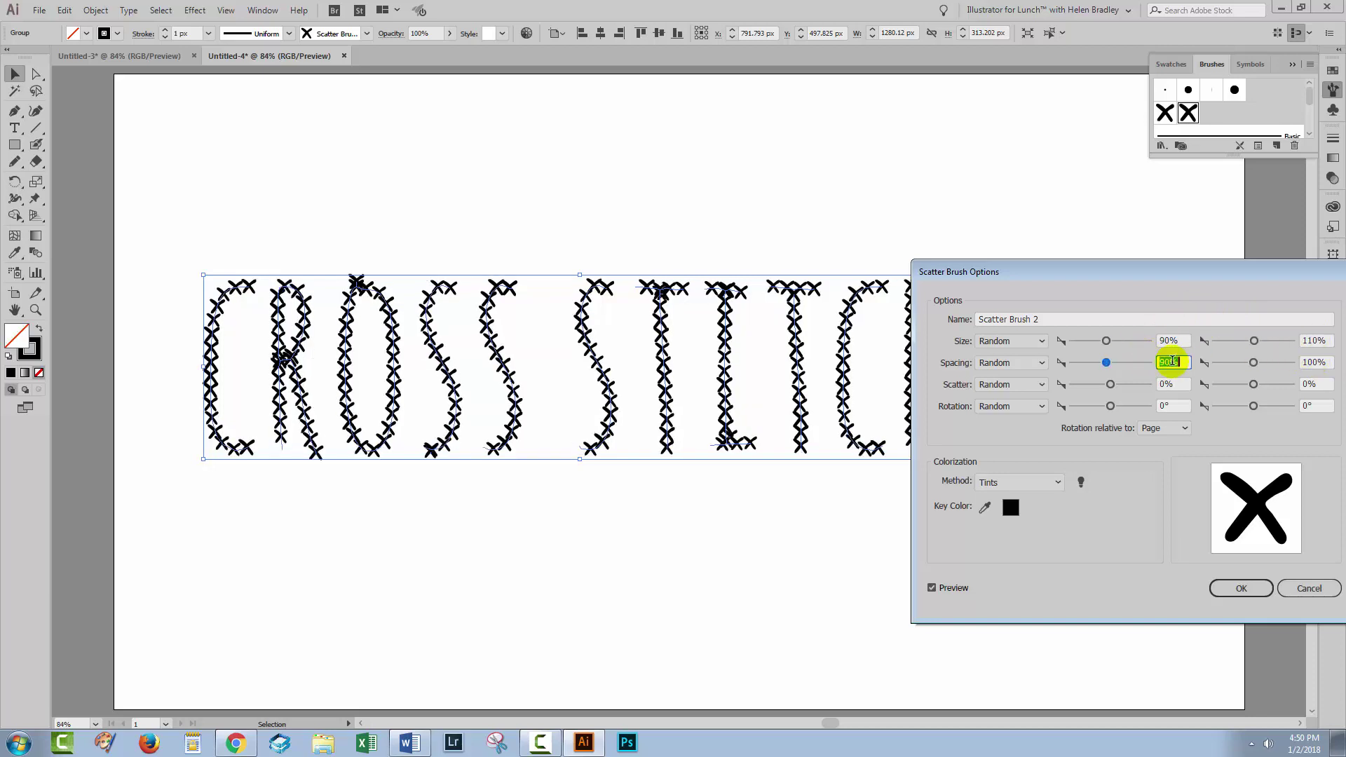
{"action": "left_click", "coordinate": [1315, 362]}
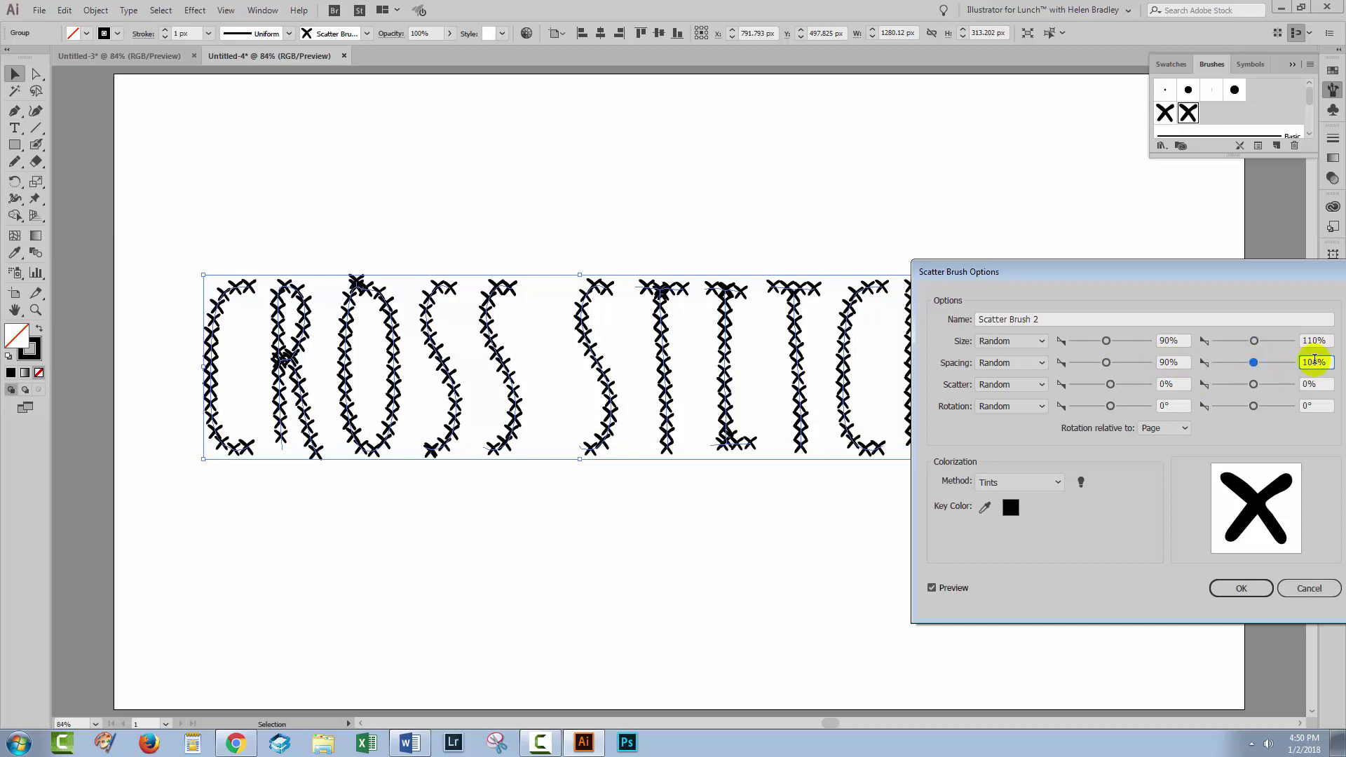
{"action": "type", "text": "110"}
Step: Set scatter from 10% to -10% and rotation from 10° to -10°, and confirm
{"action": "left_click", "coordinate": [1171, 383]}
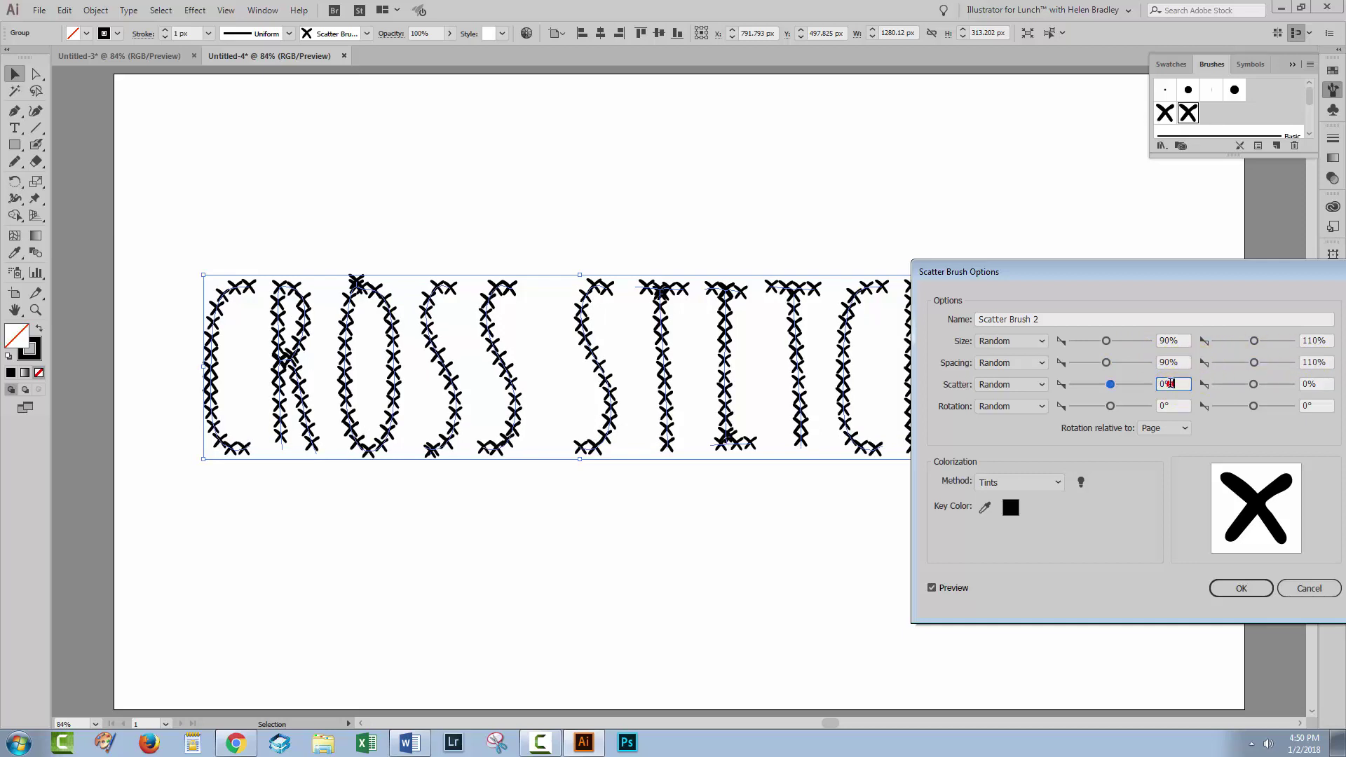
{"action": "key", "text": "shift+Up"}
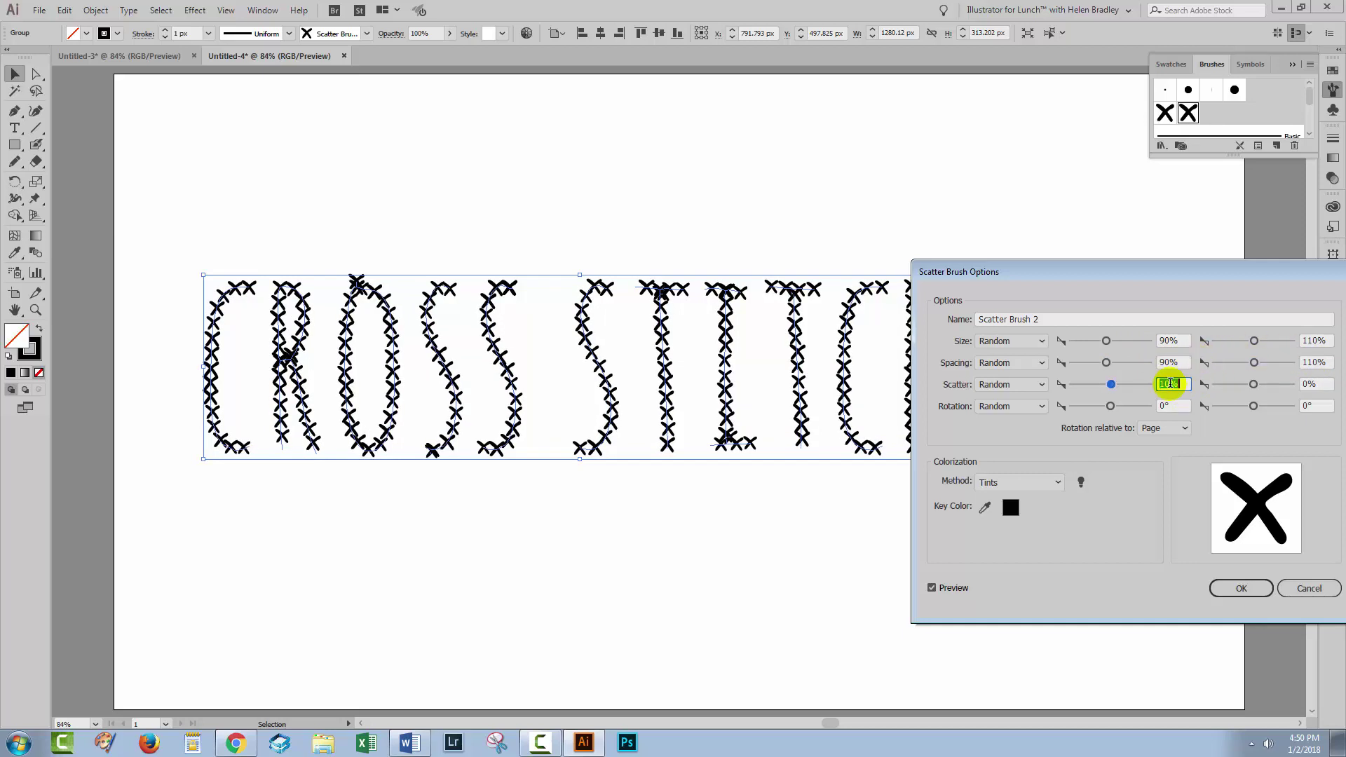
{"action": "left_click", "coordinate": [1318, 384]}
{"action": "key", "text": "shift+Down"}
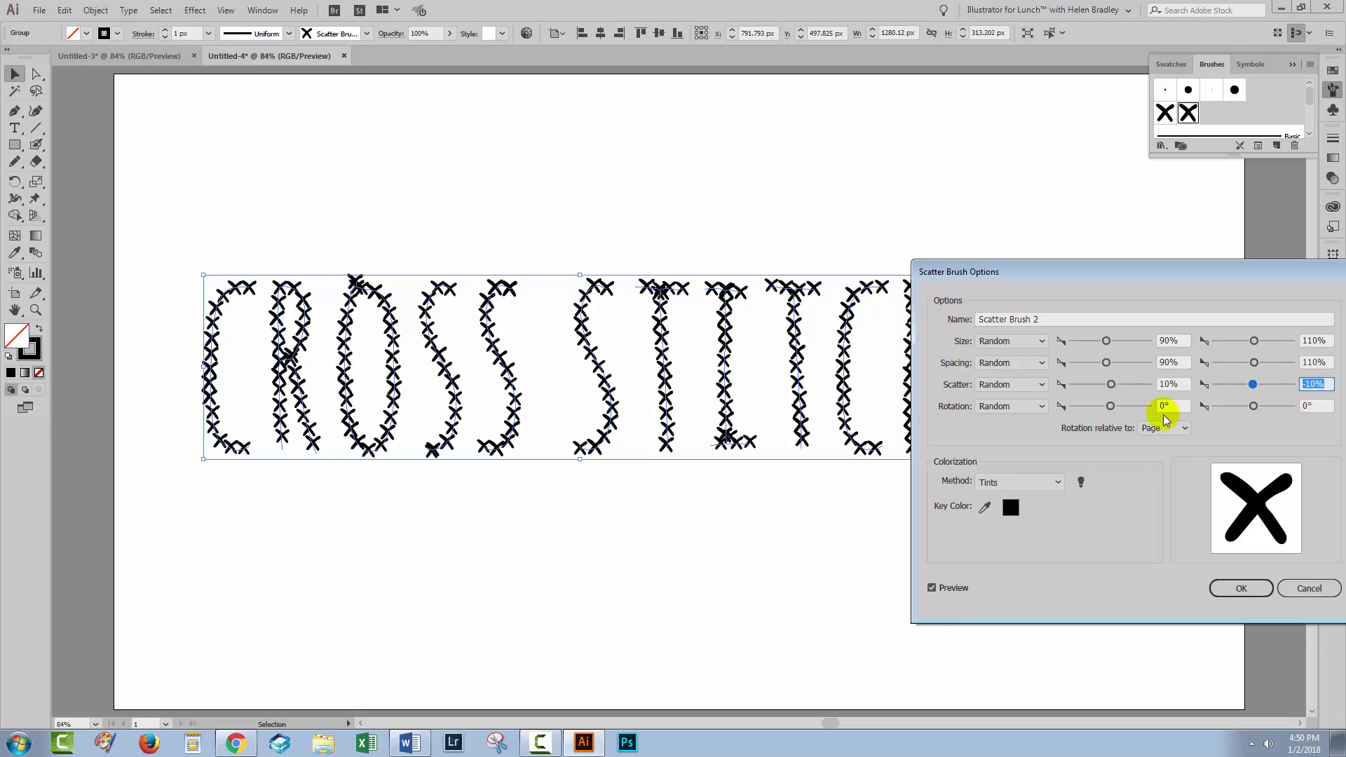
{"action": "left_click", "coordinate": [1165, 406]}
{"action": "key", "text": "shift+Up"}
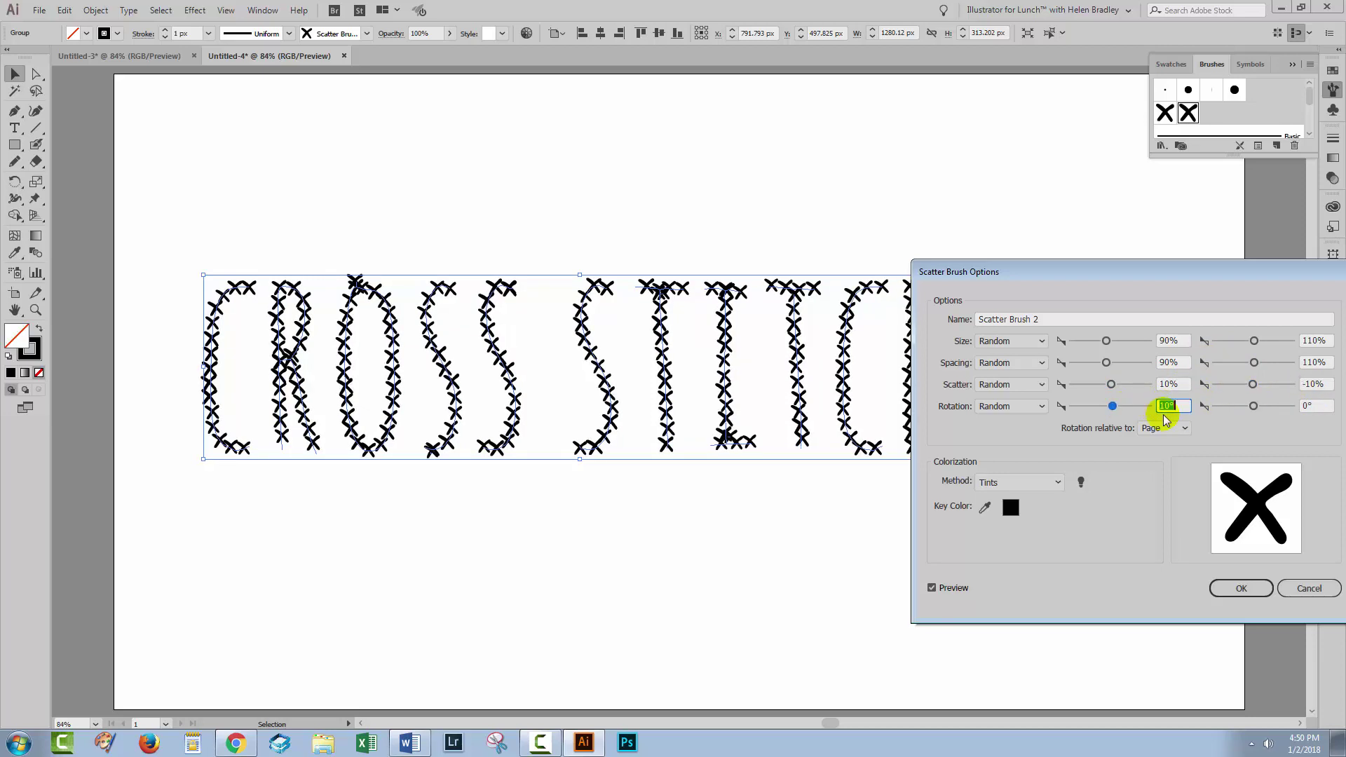
{"action": "left_click", "coordinate": [1311, 406]}
{"action": "key", "text": "shift+Down"}
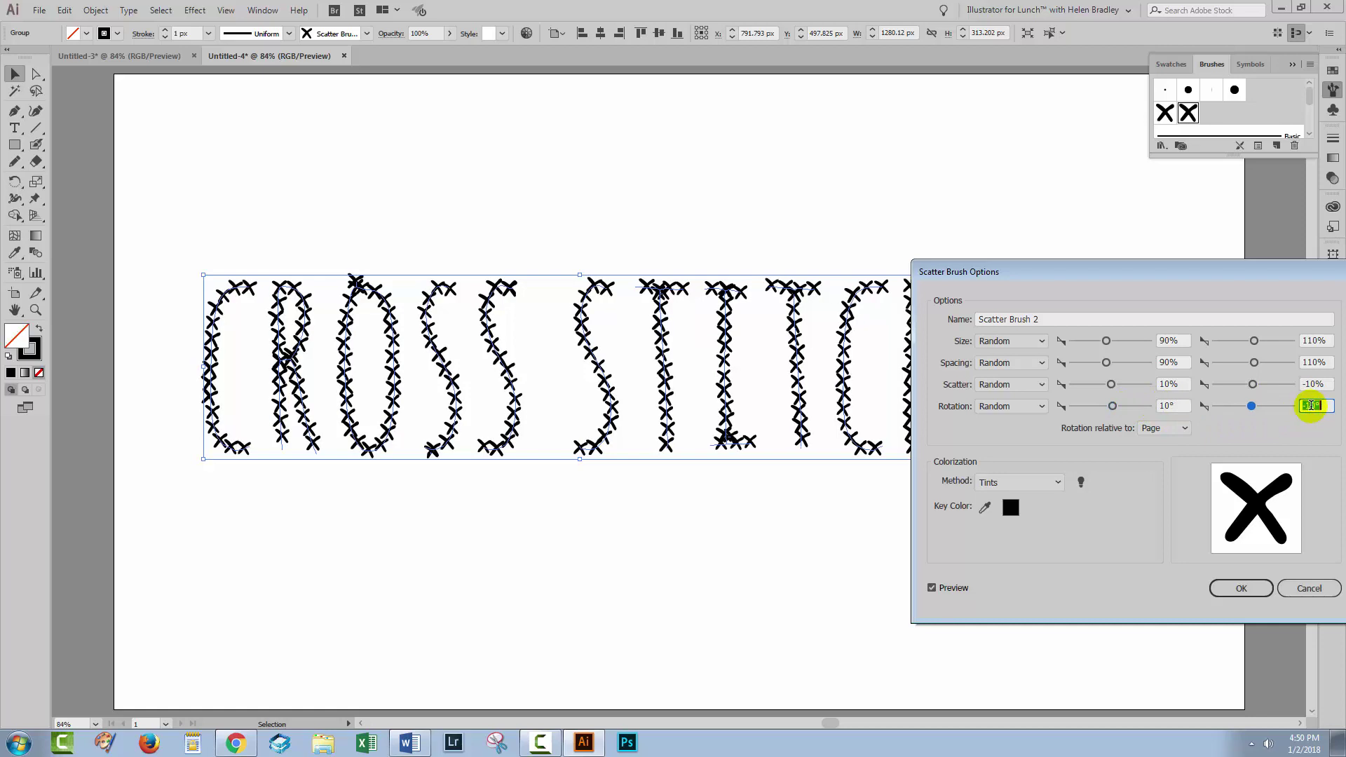
{"action": "left_click", "coordinate": [1223, 590]}
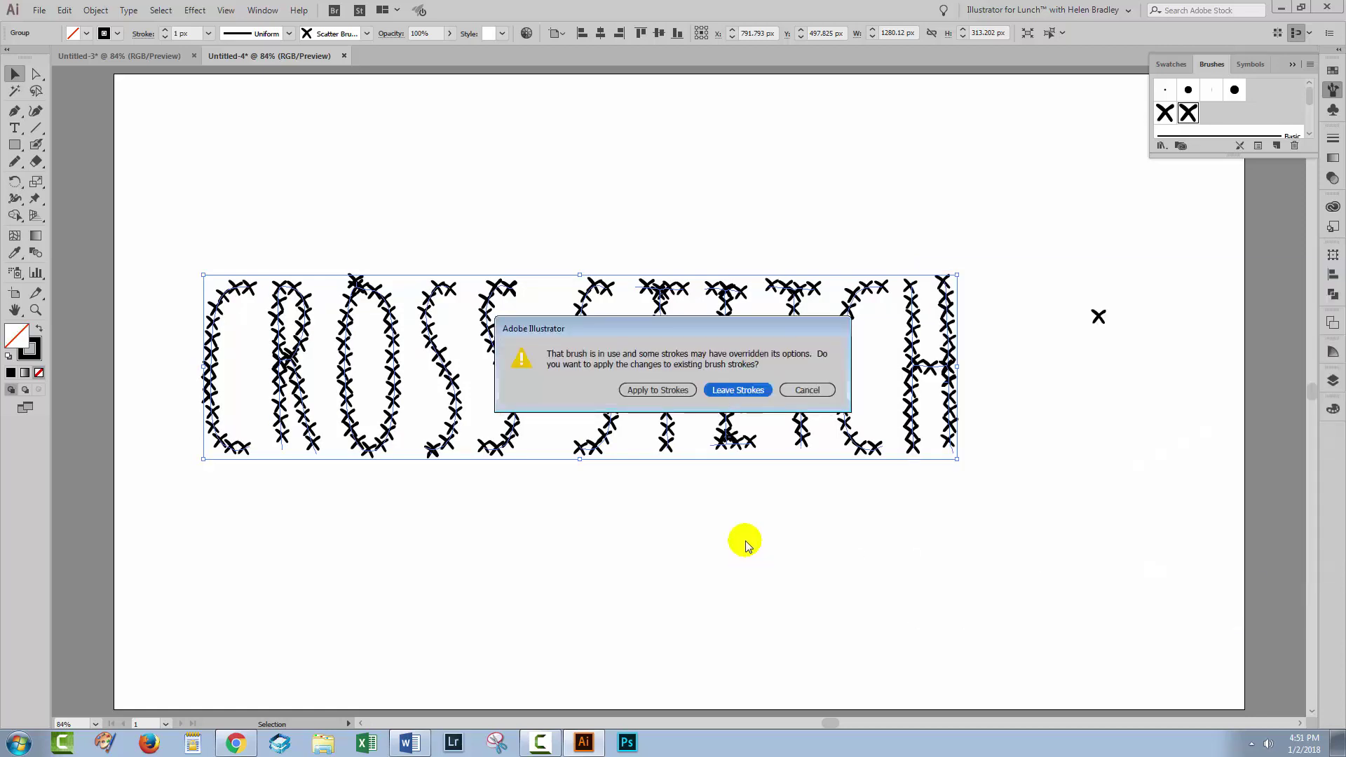
Step: Apply the new brush settings to existing strokes and delete the stray X
{"action": "left_click", "coordinate": [657, 390]}
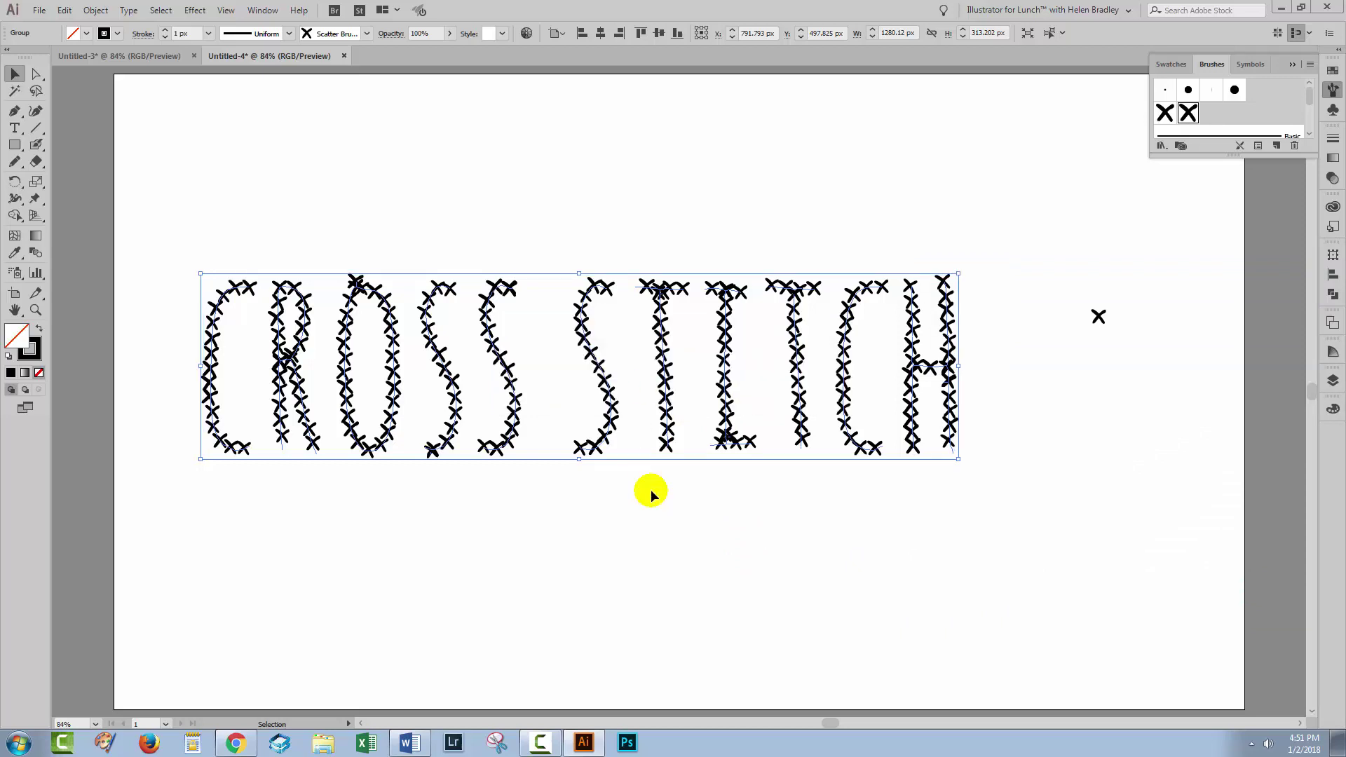
{"action": "left_click", "coordinate": [637, 526]}
{"action": "left_click_drag", "start_coordinate": [1020, 293], "coordinate": [1157, 351]}
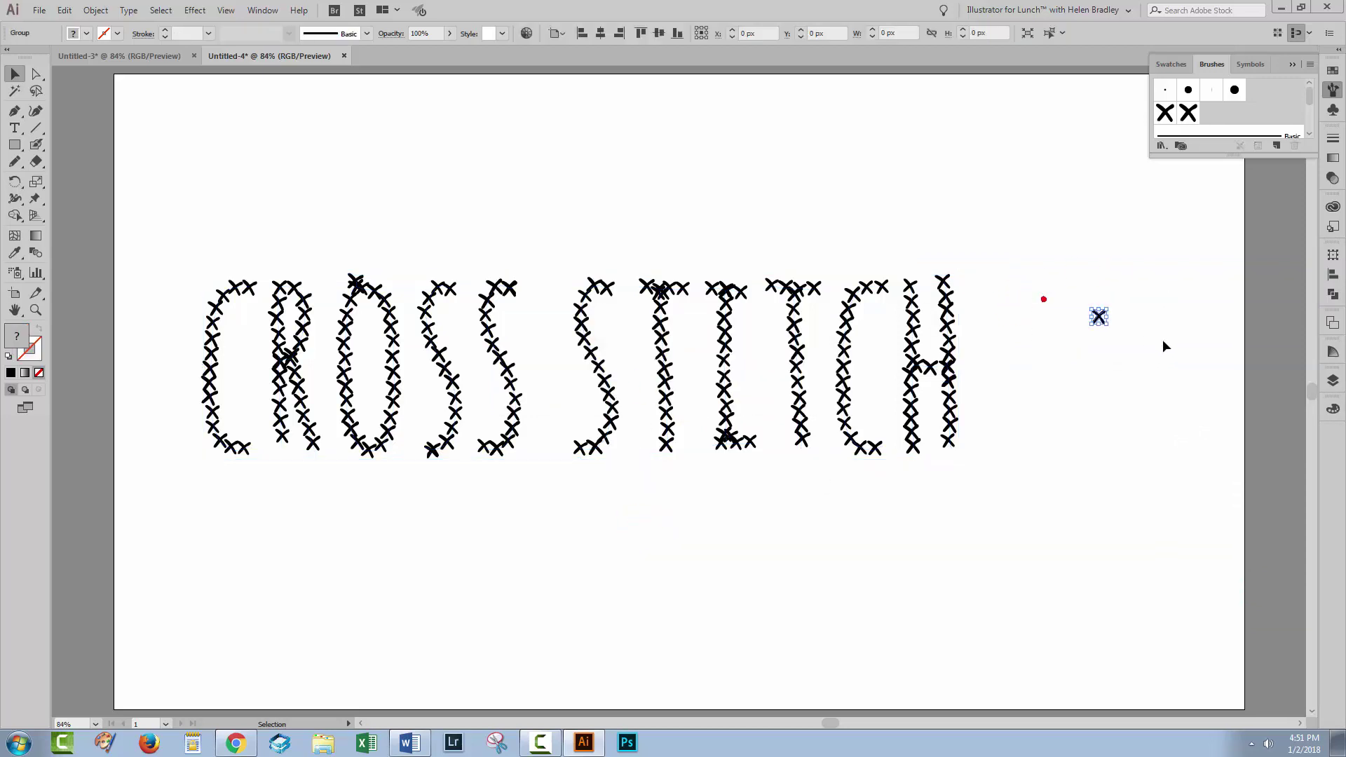
{"action": "key", "text": "Delete"}
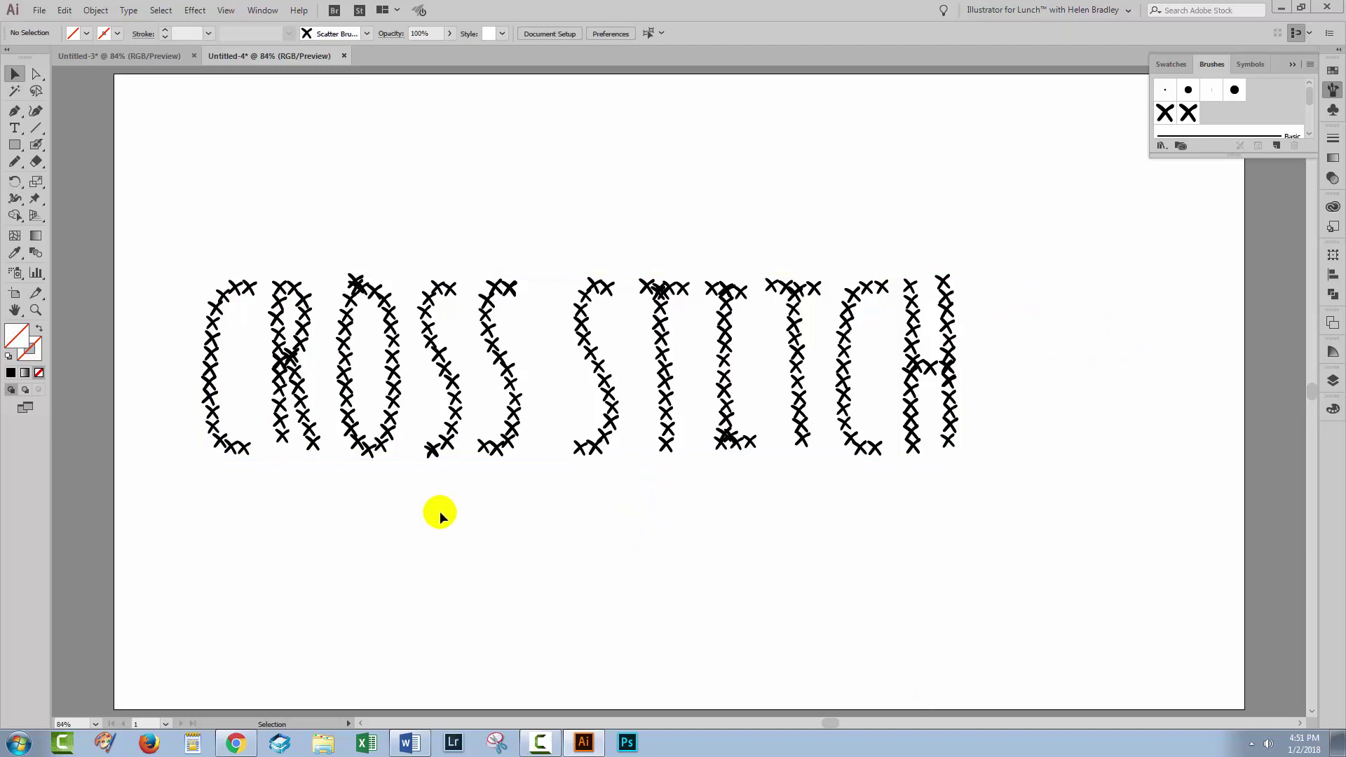
Step: Give the whole CROSS STITCH lettering a red stroke
{"action": "left_click_drag", "start_coordinate": [210, 262], "coordinate": [138, 346]}
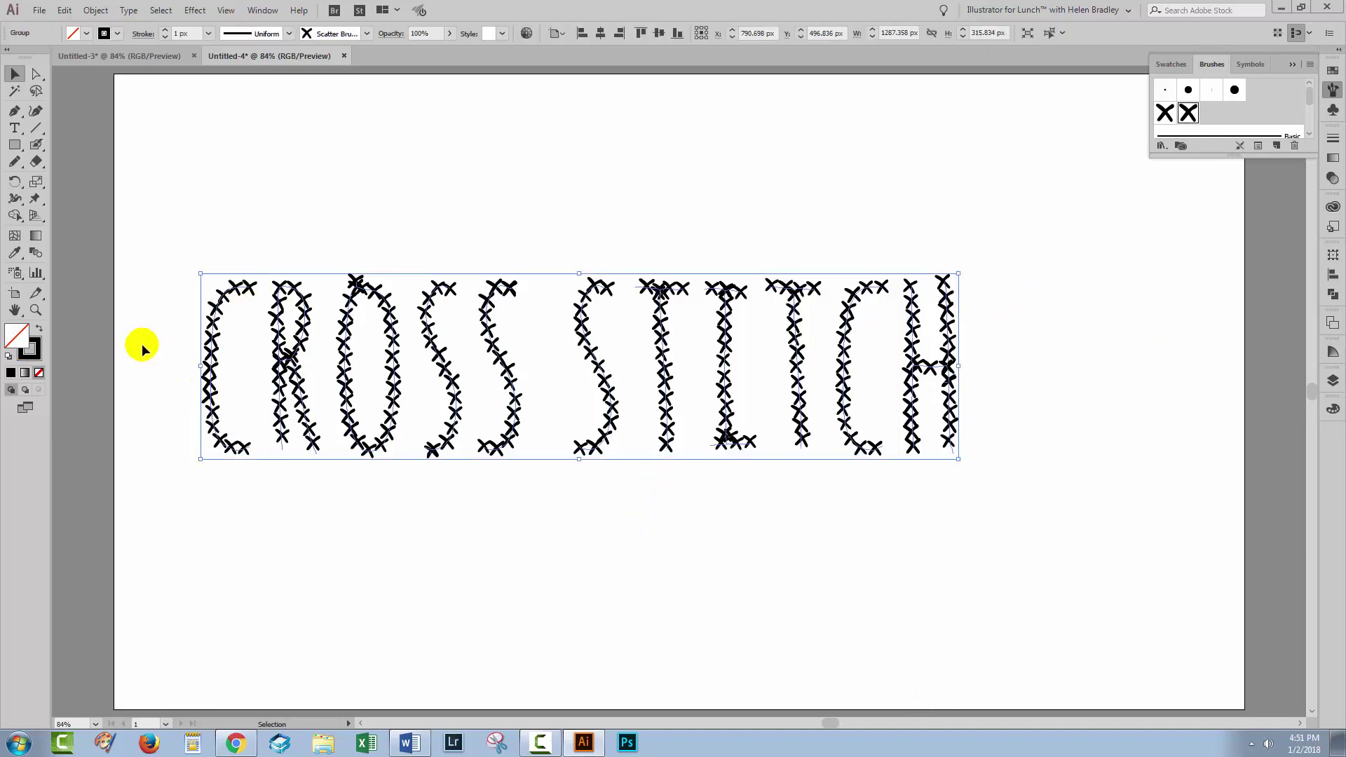
{"action": "left_click", "coordinate": [30, 348]}
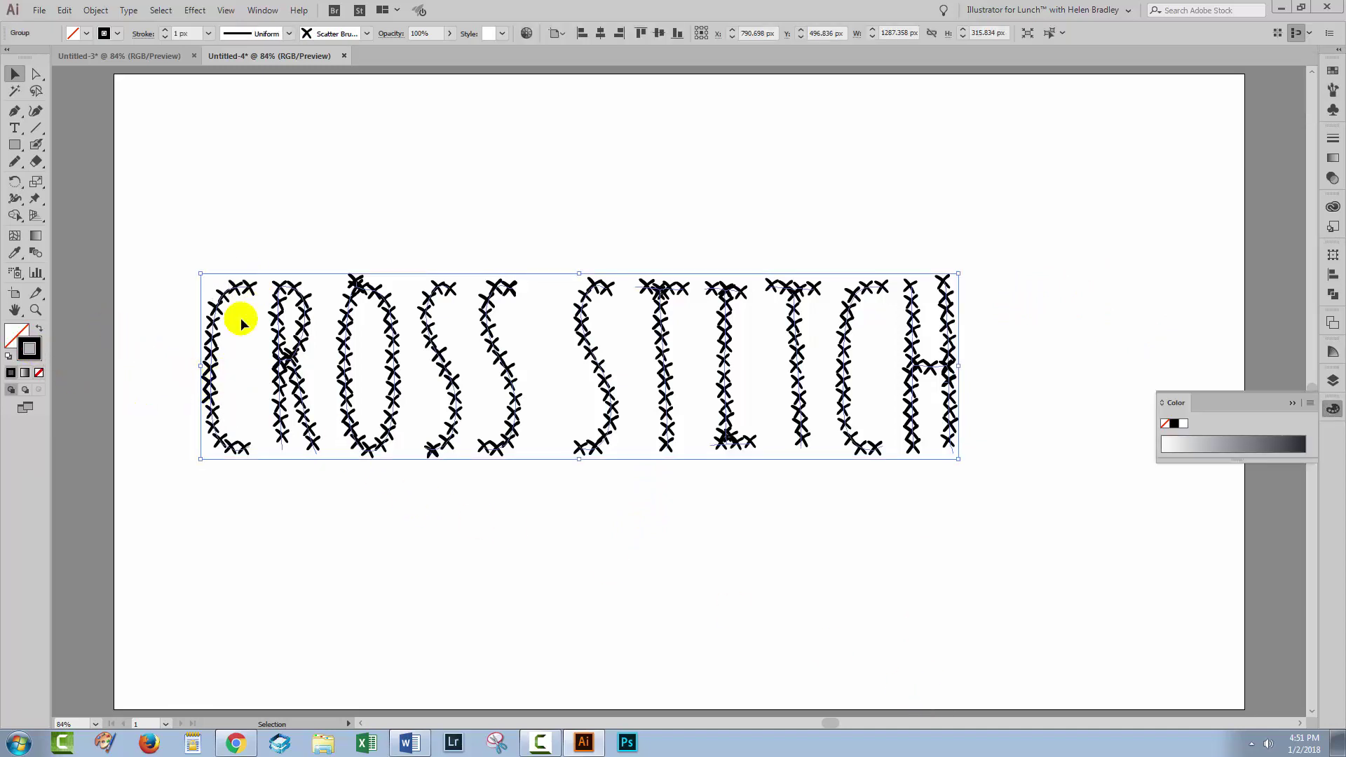
{"action": "left_click", "coordinate": [1333, 70]}
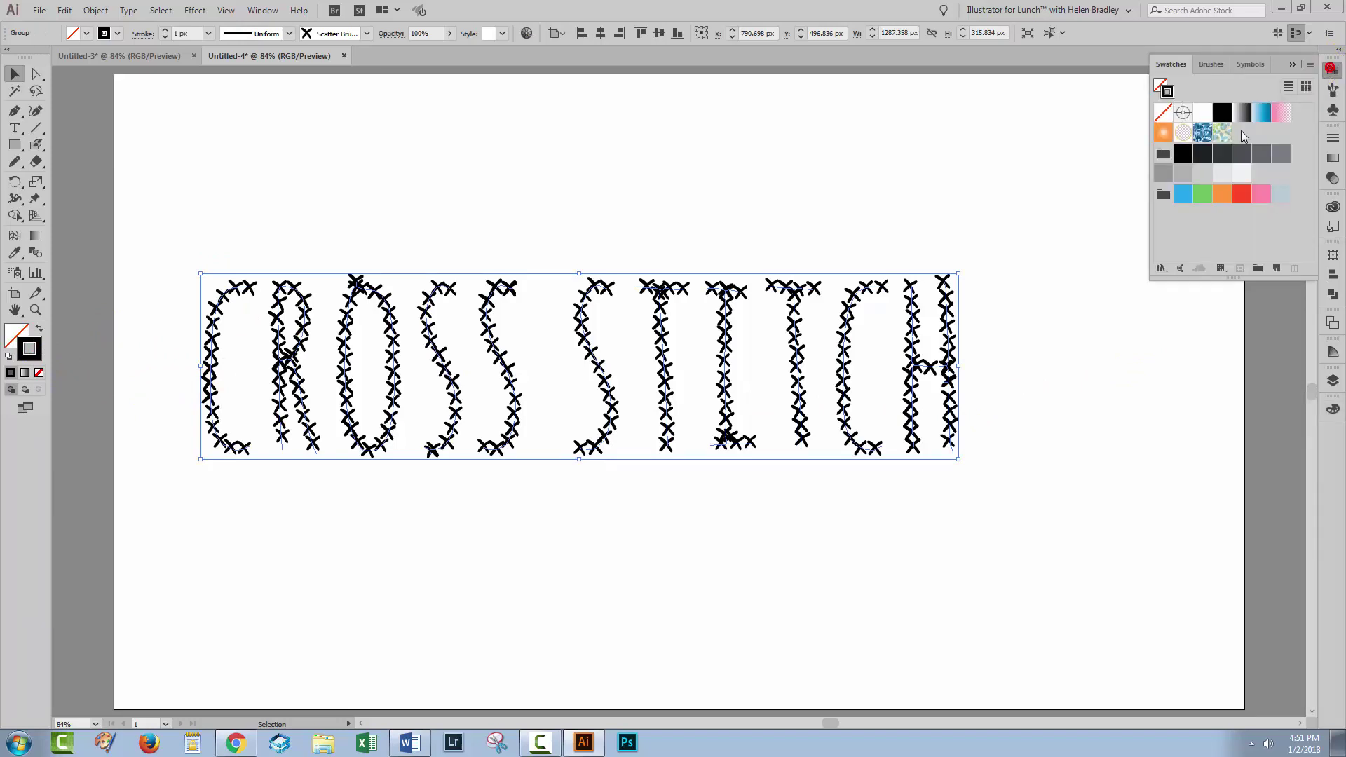
{"action": "left_click", "coordinate": [1242, 192]}
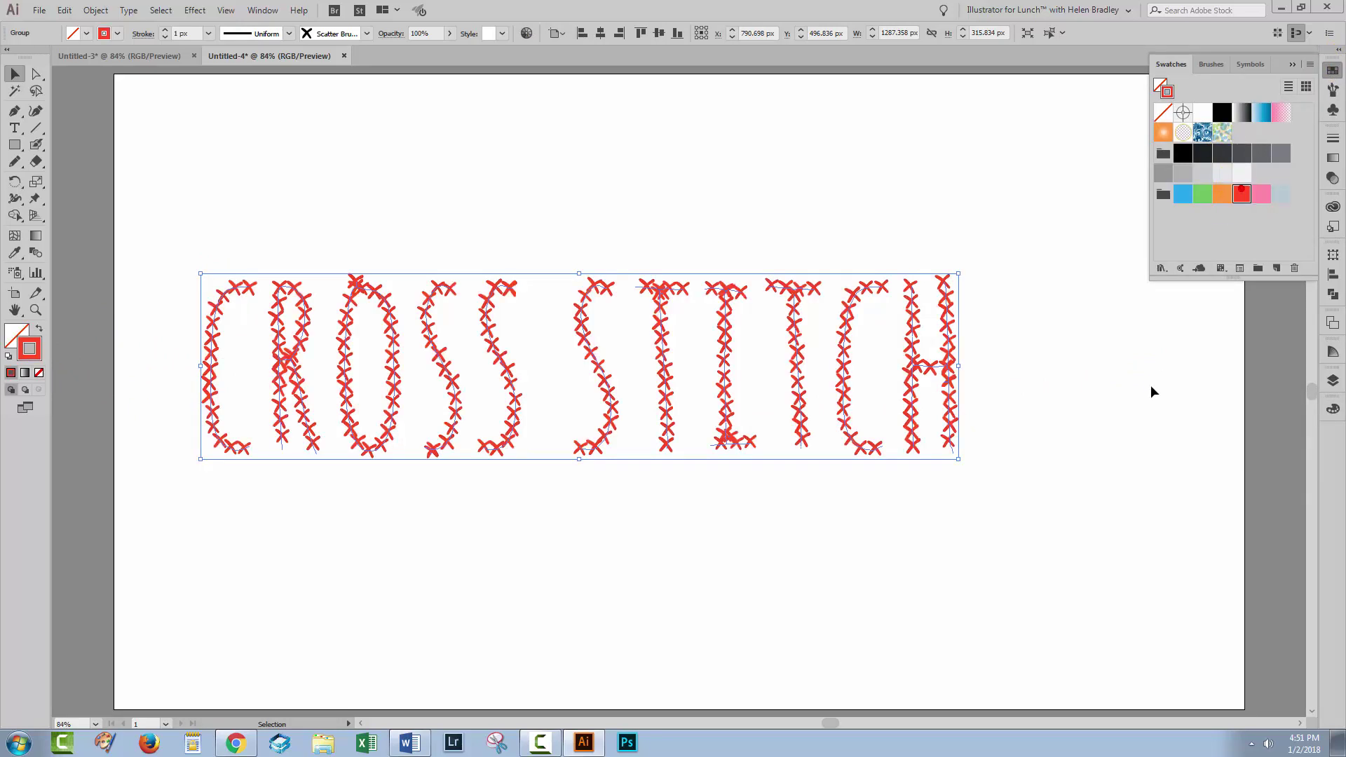
{"action": "left_click", "coordinate": [1103, 449]}
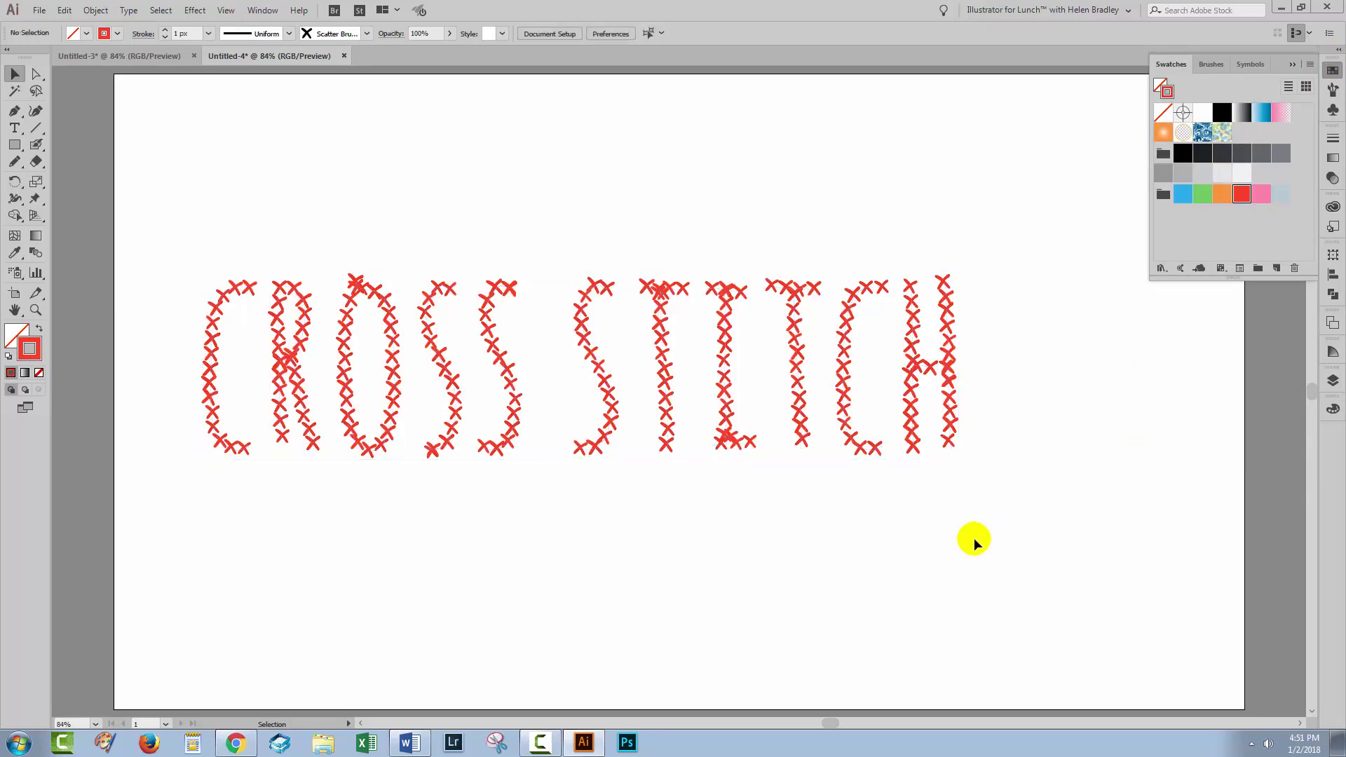
Step: Recolor STITCH's S green, first T orange, I pink and second T blue
{"action": "left_click", "coordinate": [601, 440]}
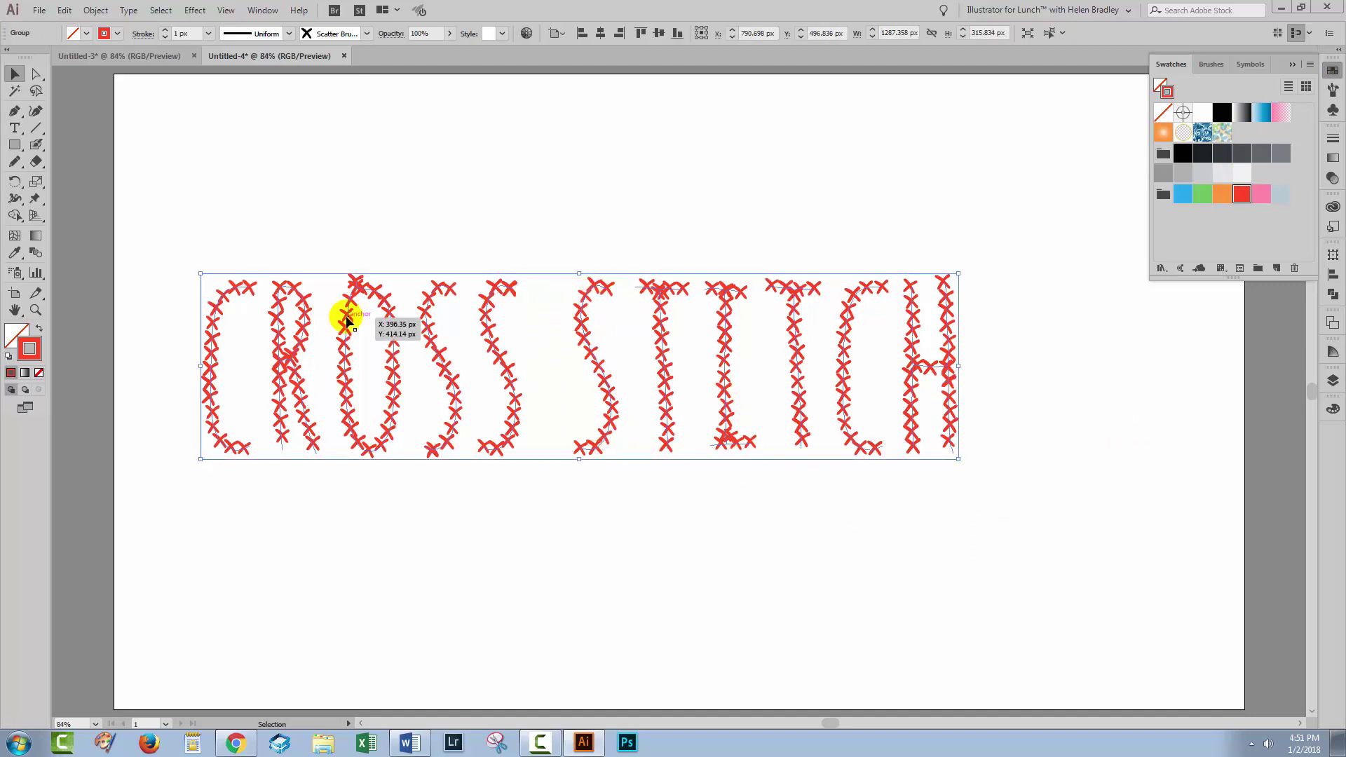
{"action": "left_click", "coordinate": [35, 73]}
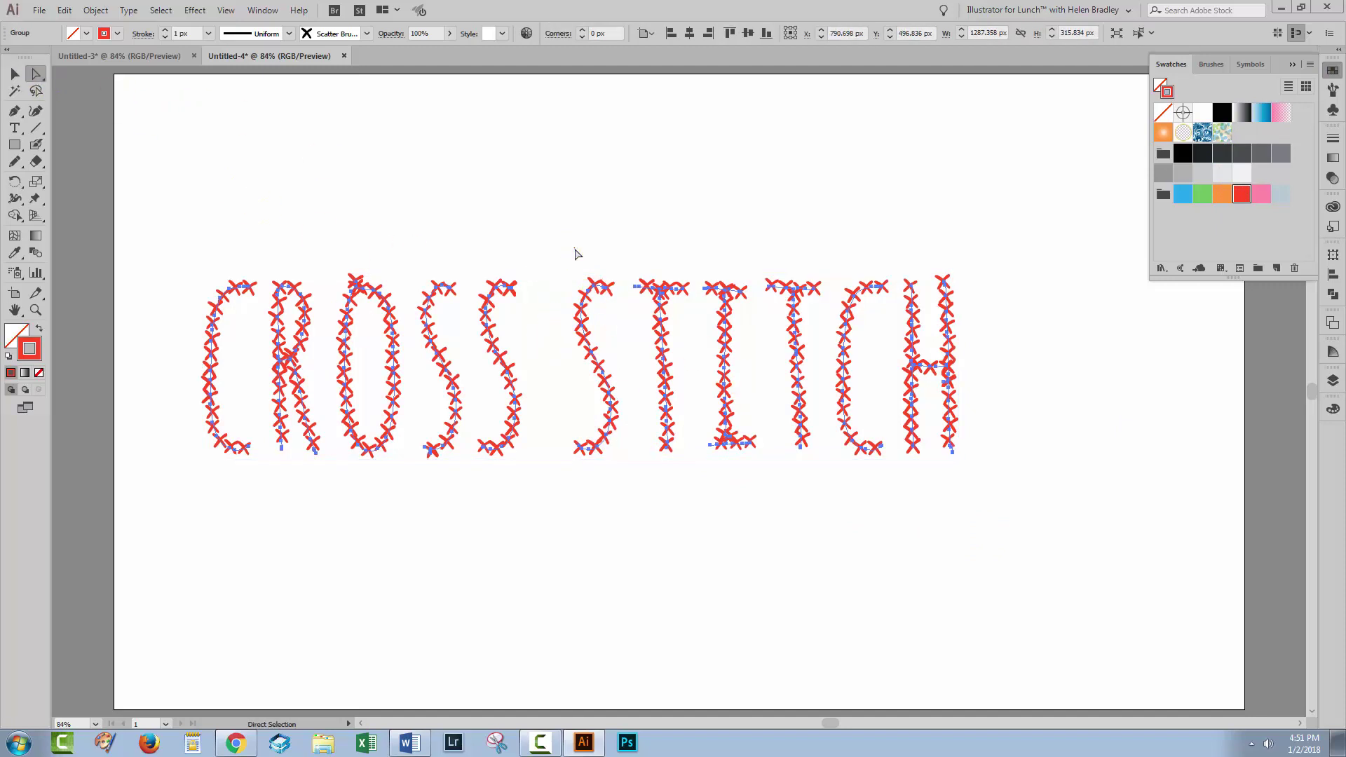
{"action": "left_click_drag", "start_coordinate": [560, 246], "coordinate": [629, 483]}
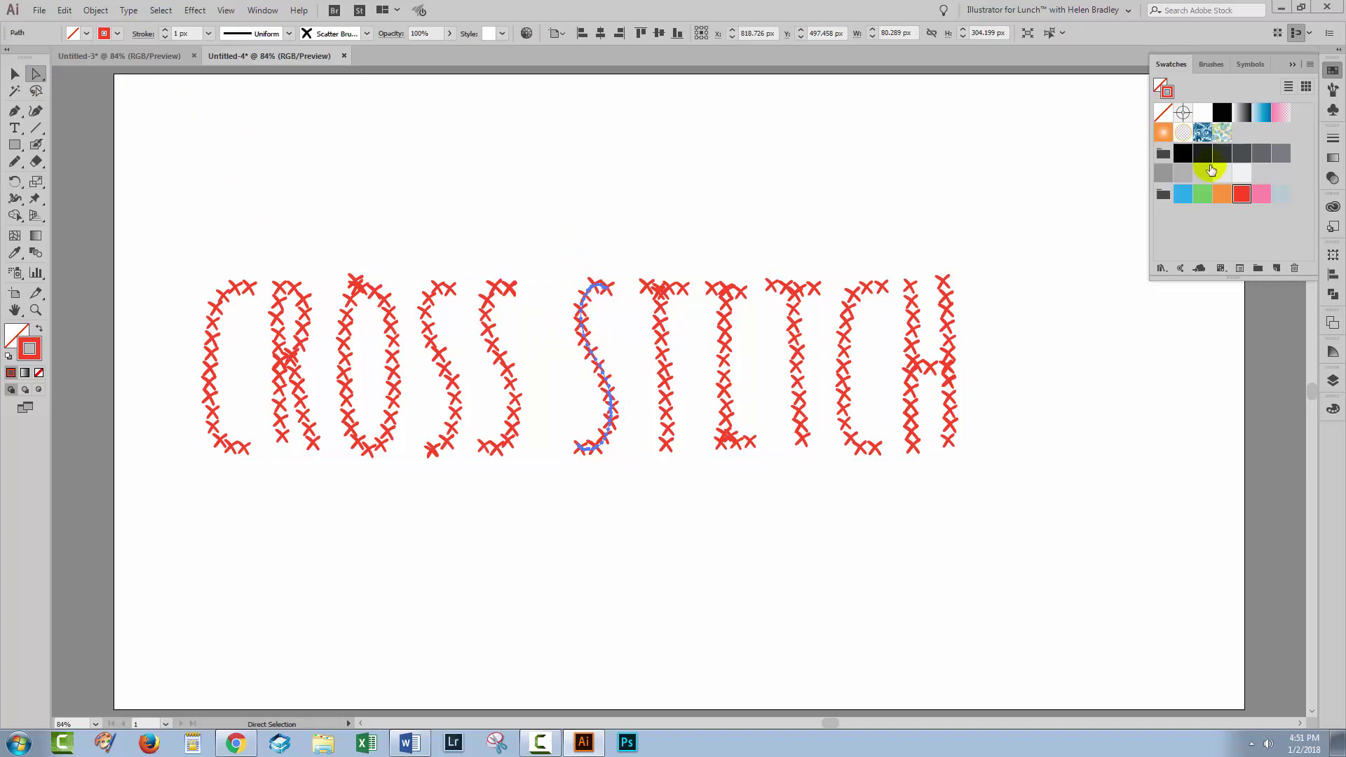
{"action": "left_click", "coordinate": [1203, 193]}
{"action": "left_click_drag", "start_coordinate": [629, 261], "coordinate": [715, 483]}
{"action": "left_click", "coordinate": [1222, 193]}
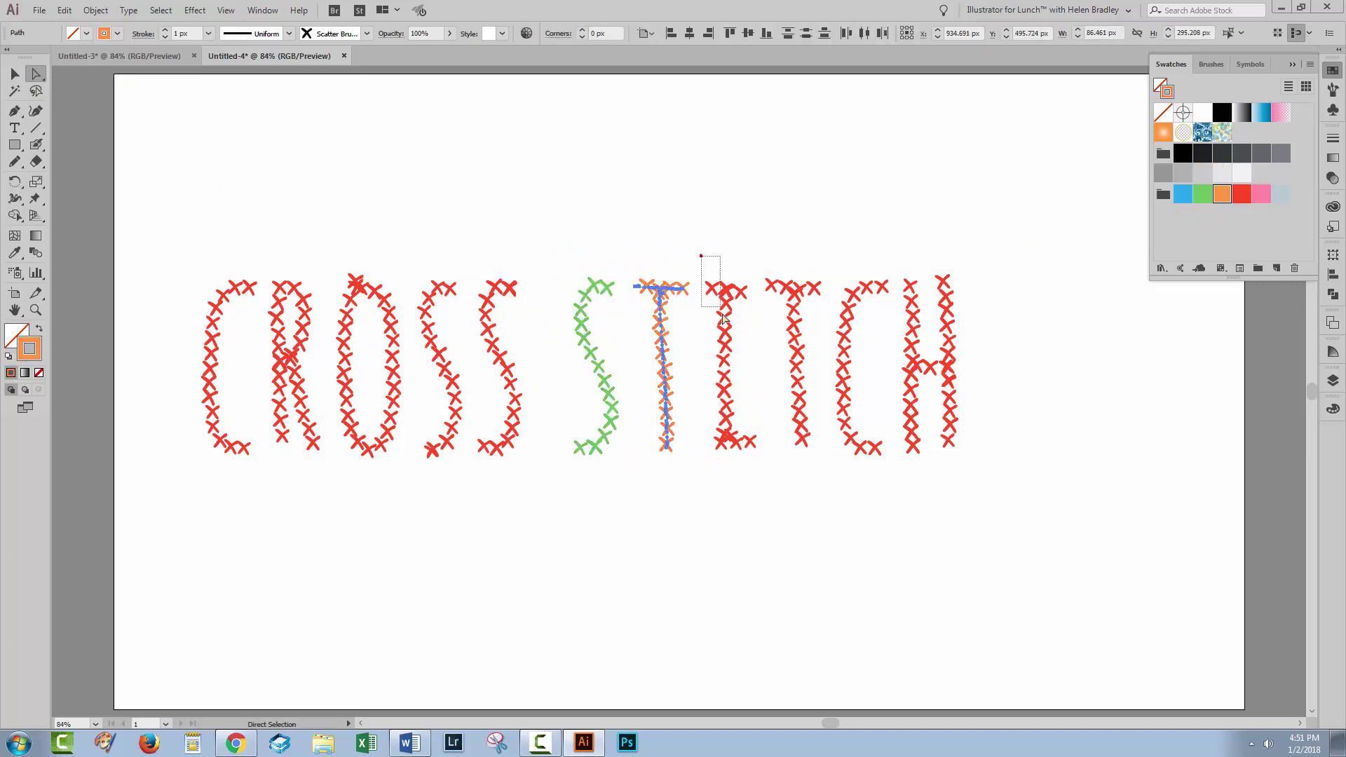
{"action": "left_click_drag", "start_coordinate": [700, 256], "coordinate": [751, 456]}
{"action": "left_click", "coordinate": [1261, 194]}
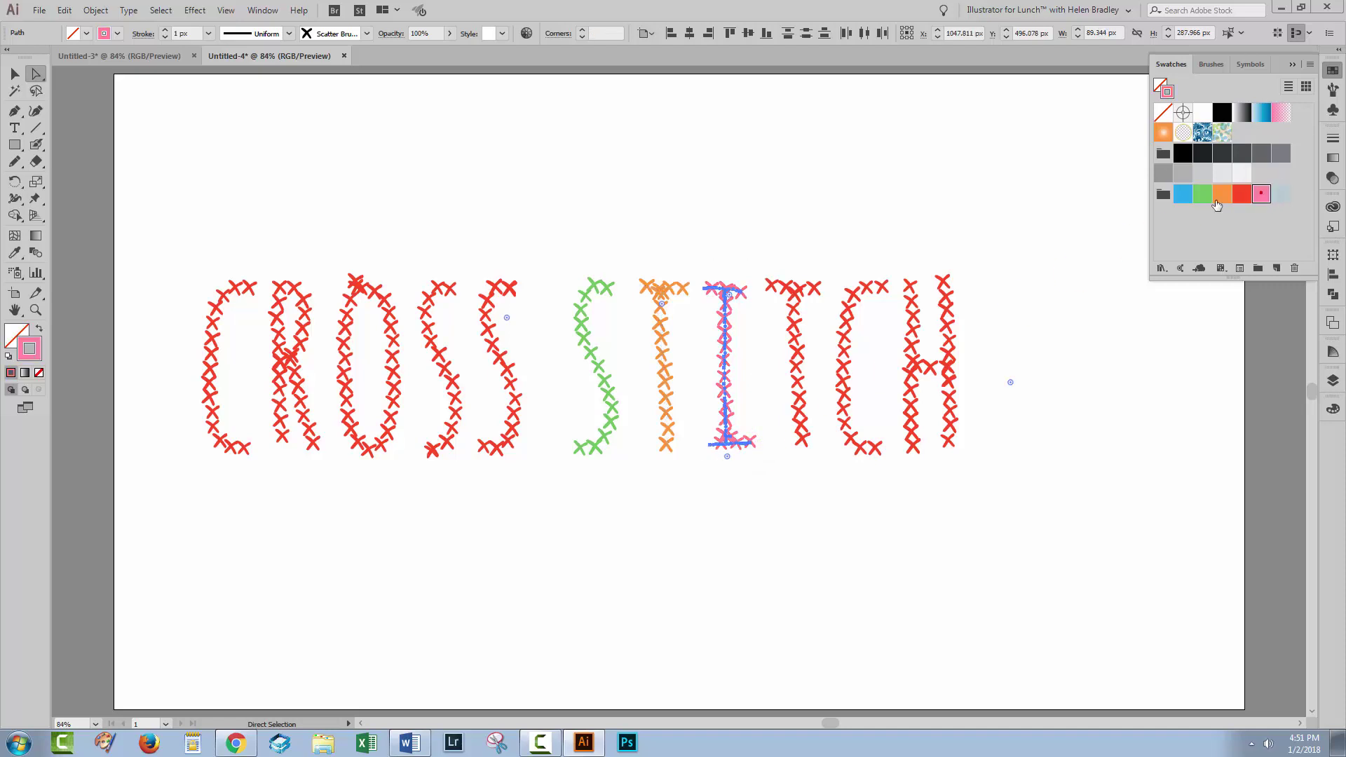
{"action": "left_click_drag", "start_coordinate": [768, 265], "coordinate": [817, 453]}
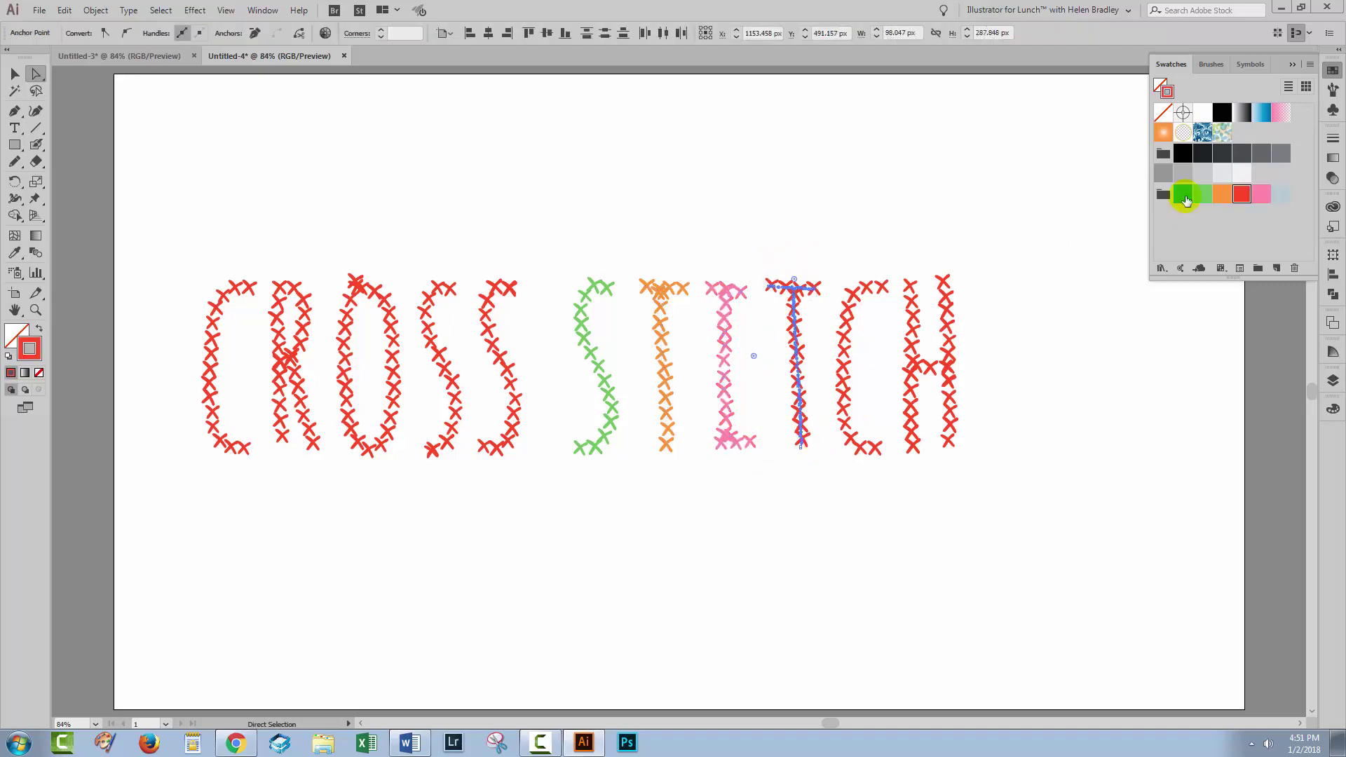
{"action": "left_click", "coordinate": [1183, 194]}
{"action": "left_click", "coordinate": [796, 540]}
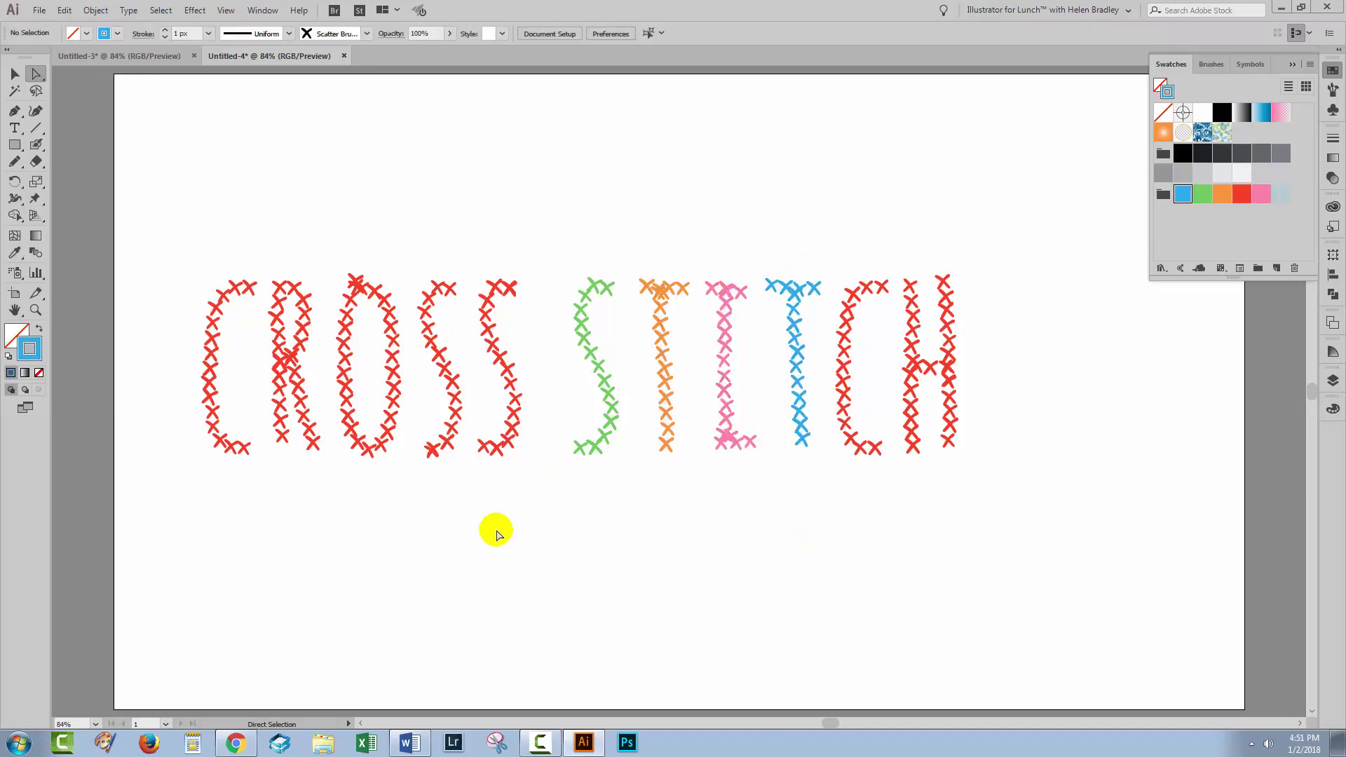